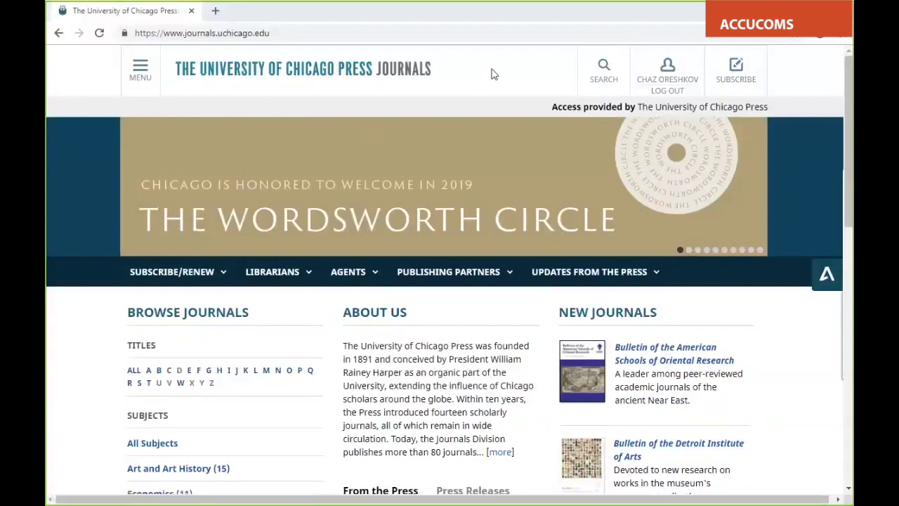
Review the journals homepage's main site menu and the options offered for subscribers, librarians, agents and publishing partners
{"action": "left_click", "coordinate": [143, 73]}
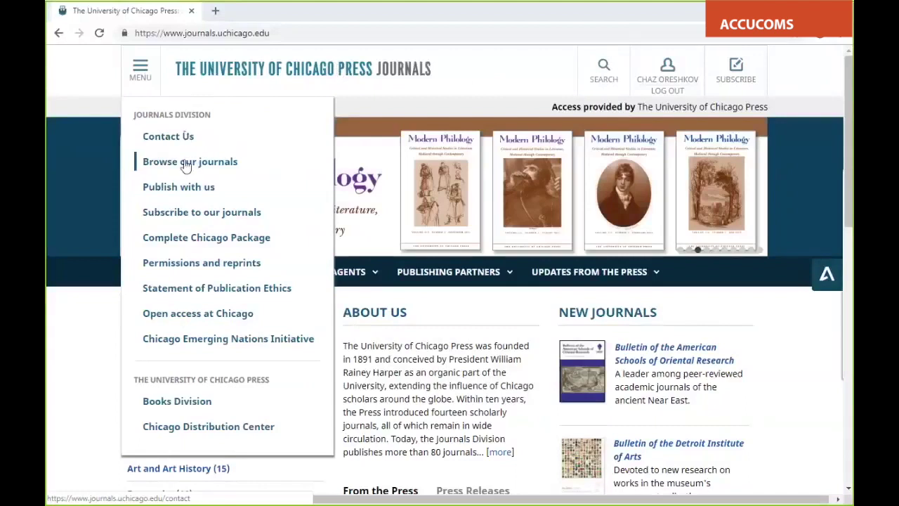
{"action": "left_click", "coordinate": [243, 96]}
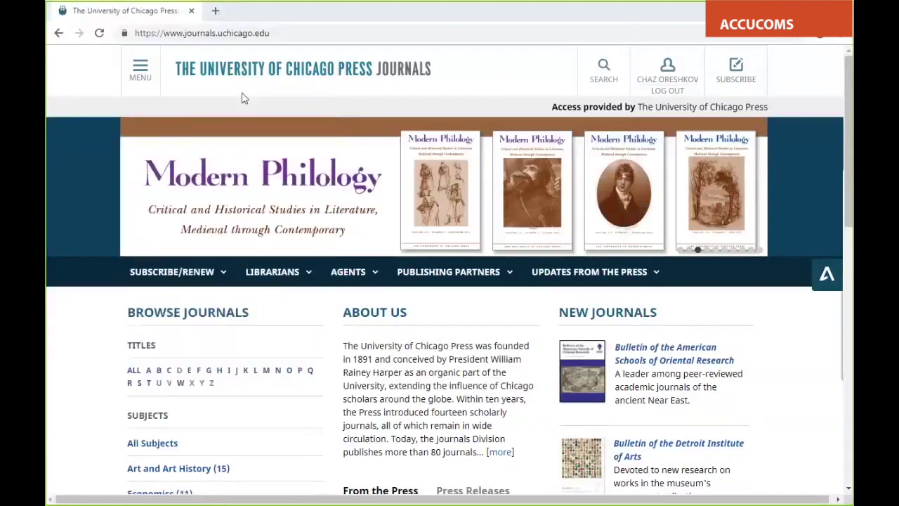
{"action": "mouse_move", "coordinate": [173, 280]}
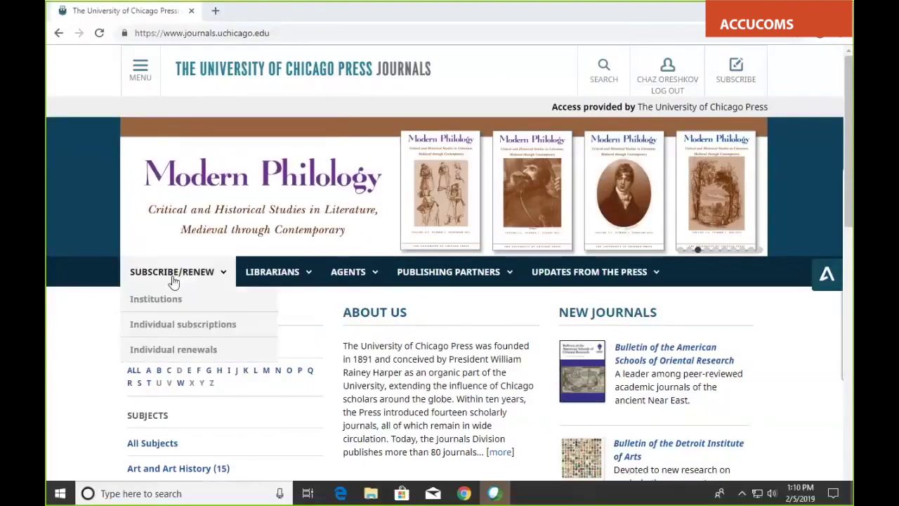
{"action": "mouse_move", "coordinate": [275, 276]}
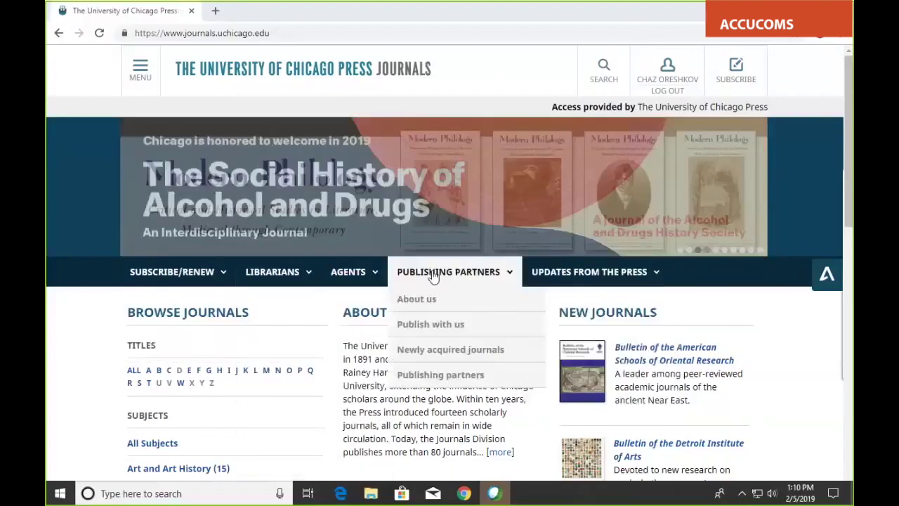
{"action": "mouse_move", "coordinate": [531, 278]}
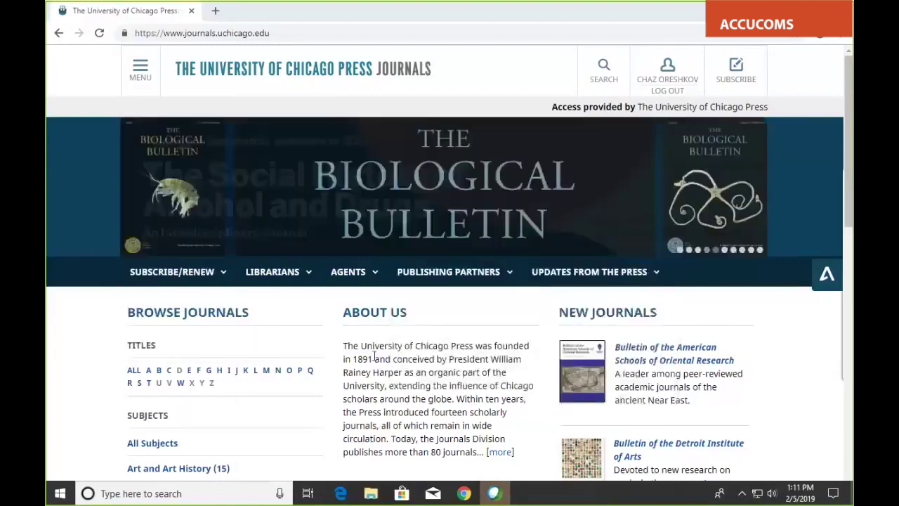
{"action": "scroll", "coordinate": [375, 356], "scroll_direction": "down", "scroll_amount": 1}
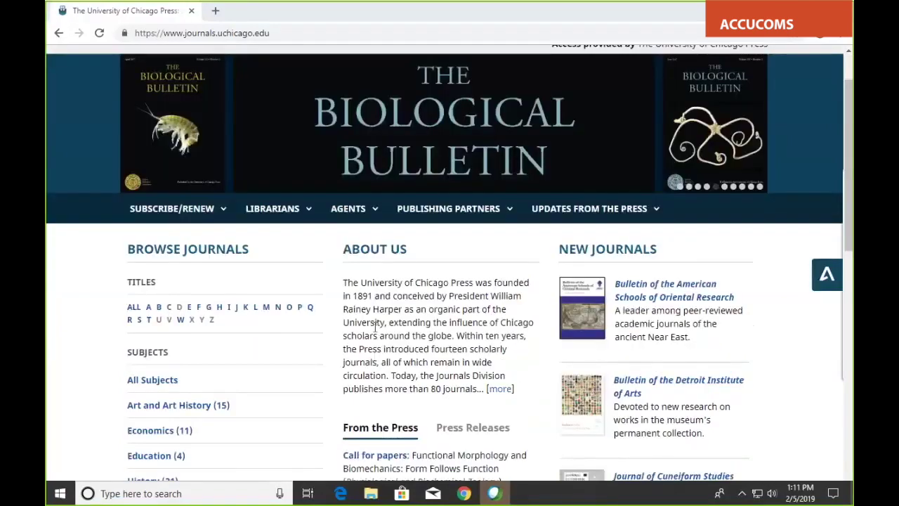
{"action": "scroll", "coordinate": [374, 327], "scroll_direction": "up", "scroll_amount": 1}
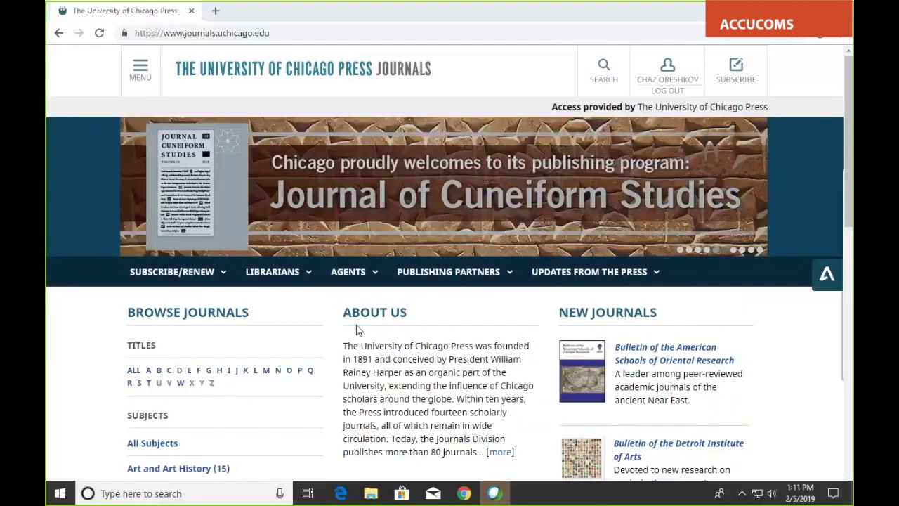
{"action": "mouse_move", "coordinate": [218, 287]}
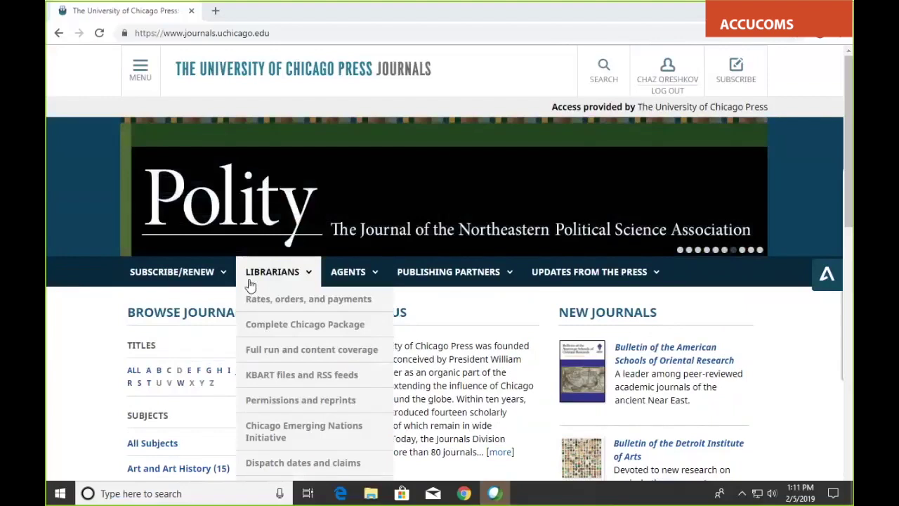
{"action": "mouse_move", "coordinate": [356, 281]}
{"action": "mouse_move", "coordinate": [458, 285]}
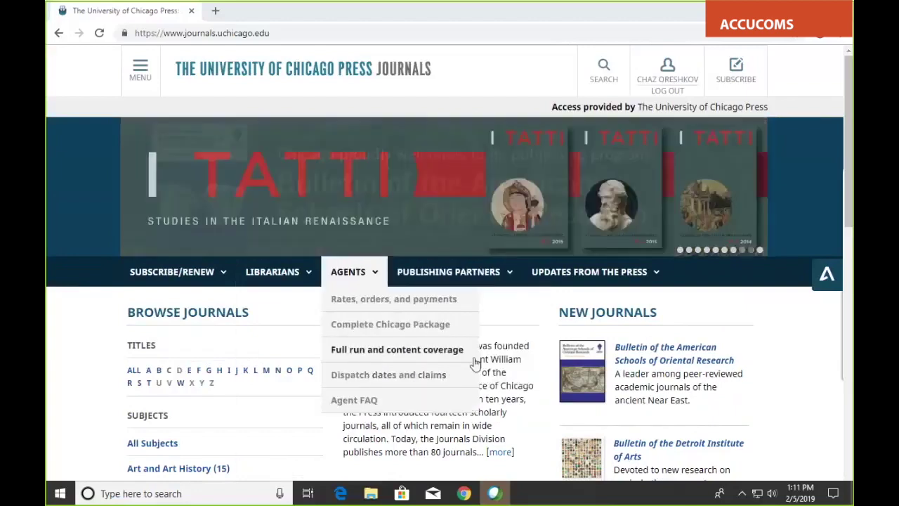
Find the list of journal subjects on the homepage and open the Economics category
{"action": "scroll", "coordinate": [474, 363], "scroll_direction": "down", "scroll_amount": 2}
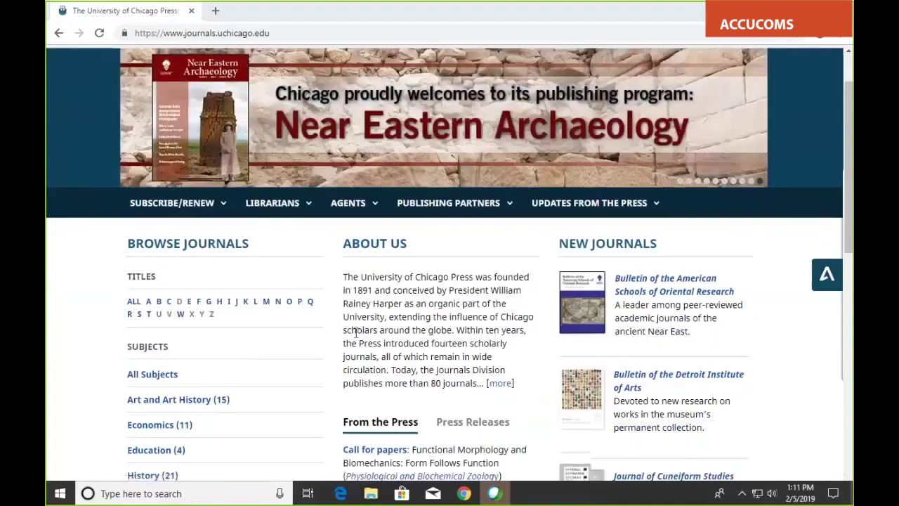
{"action": "scroll", "coordinate": [356, 333], "scroll_direction": "down", "scroll_amount": 2}
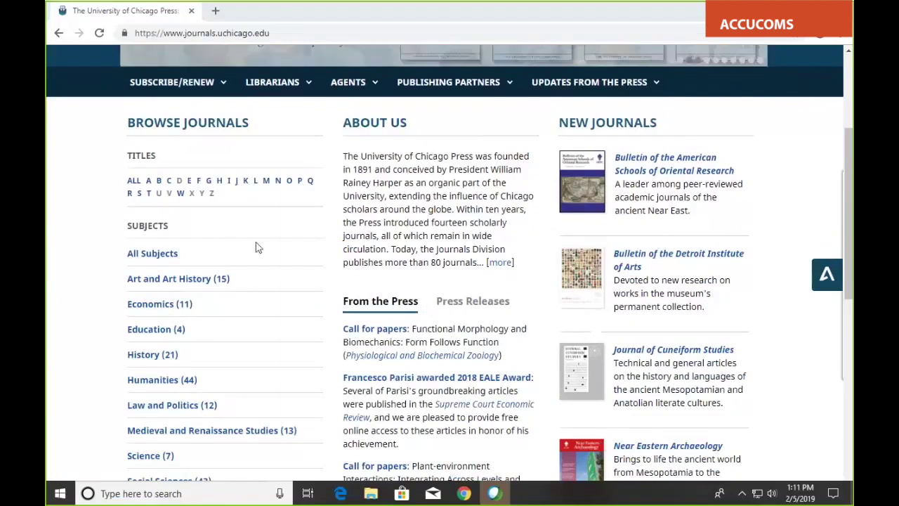
{"action": "scroll", "coordinate": [297, 261], "scroll_direction": "down", "scroll_amount": 1}
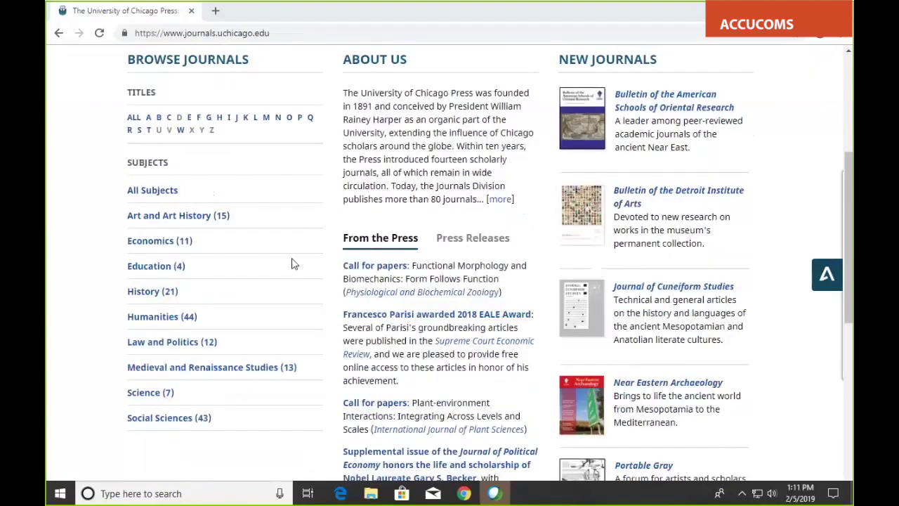
{"action": "left_click", "coordinate": [168, 247]}
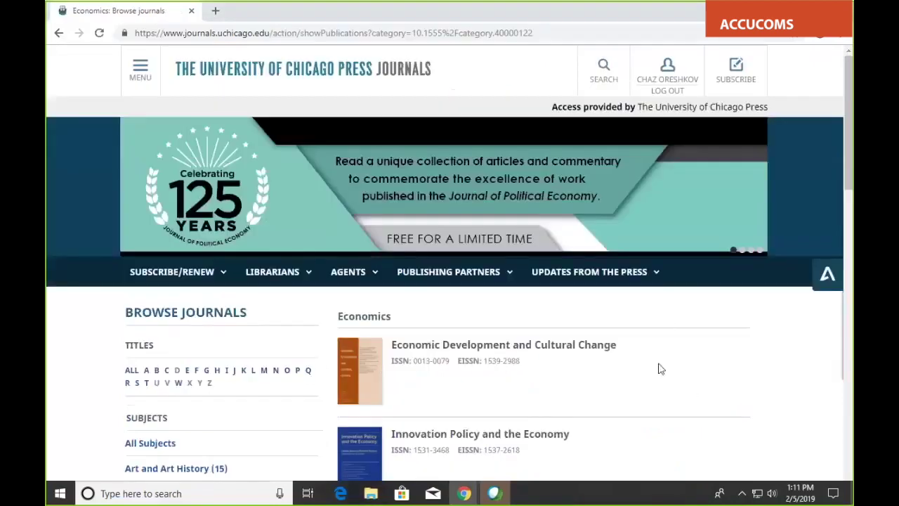
Look through the Economics journals and open the Journal of Political Economy
{"action": "scroll", "coordinate": [659, 368], "scroll_direction": "down", "scroll_amount": 1}
{"action": "scroll", "coordinate": [659, 368], "scroll_direction": "down", "scroll_amount": 1}
{"action": "scroll", "coordinate": [621, 327], "scroll_direction": "down", "scroll_amount": 1}
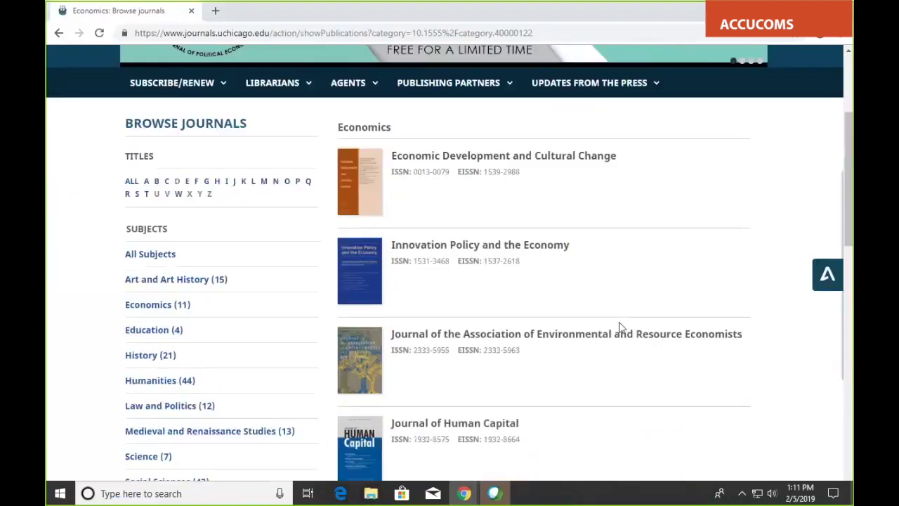
{"action": "scroll", "coordinate": [621, 328], "scroll_direction": "down", "scroll_amount": 3}
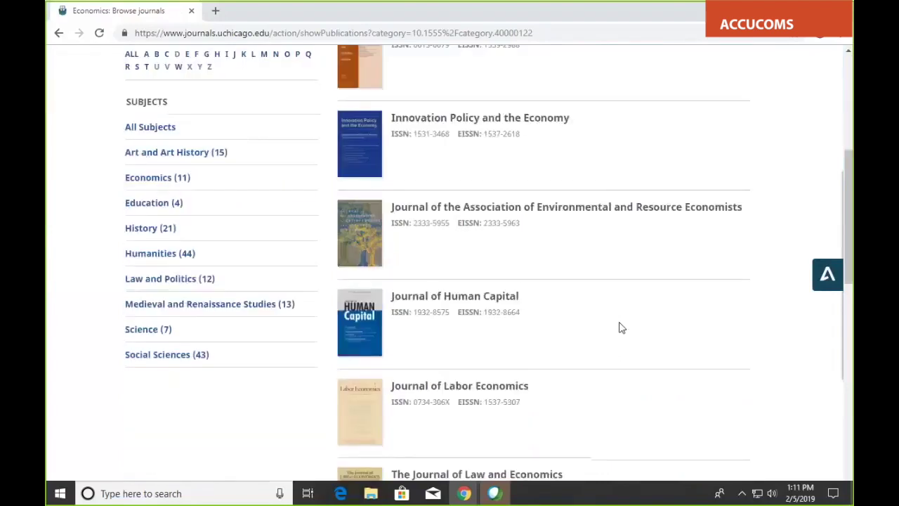
{"action": "scroll", "coordinate": [621, 327], "scroll_direction": "down", "scroll_amount": 1}
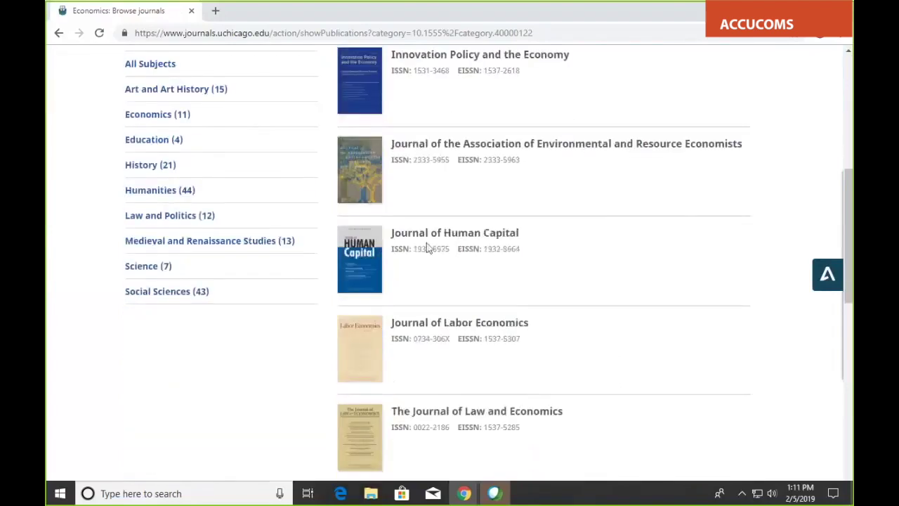
{"action": "scroll", "coordinate": [519, 314], "scroll_direction": "down", "scroll_amount": 3}
{"action": "left_click", "coordinate": [503, 314]}
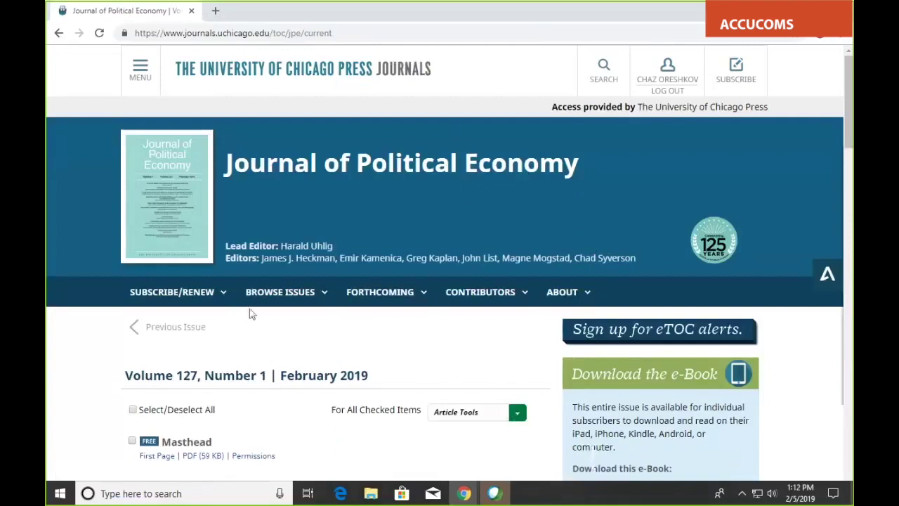
Examine the article list of the journal's current issue, Volume 127, Number 1
{"action": "scroll", "coordinate": [297, 350], "scroll_direction": "down", "scroll_amount": 1}
{"action": "scroll", "coordinate": [296, 350], "scroll_direction": "down", "scroll_amount": 1}
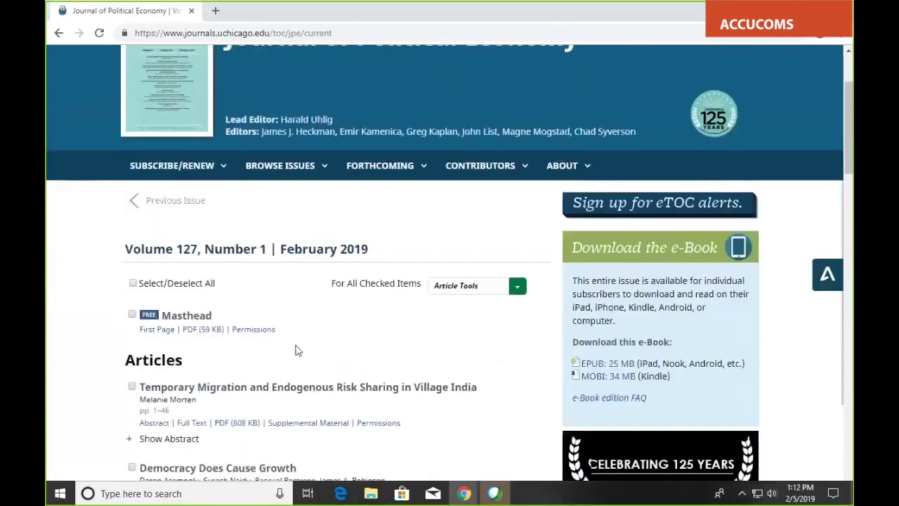
{"action": "scroll", "coordinate": [304, 320], "scroll_direction": "down", "scroll_amount": 1}
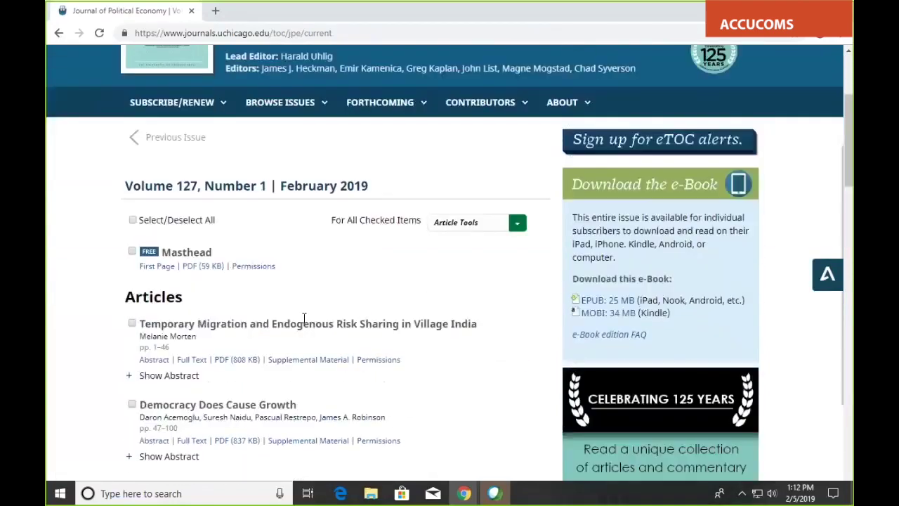
{"action": "scroll", "coordinate": [313, 307], "scroll_direction": "down", "scroll_amount": 3}
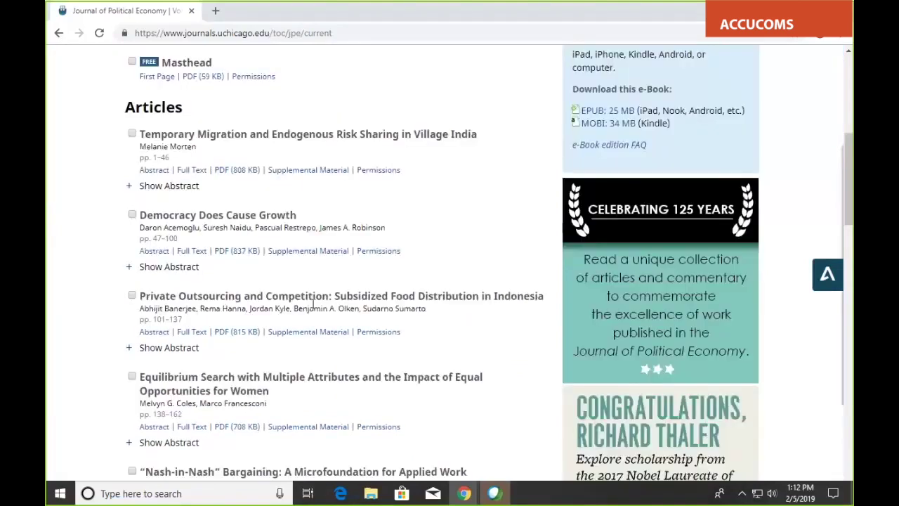
{"action": "scroll", "coordinate": [313, 302], "scroll_direction": "up", "scroll_amount": 2}
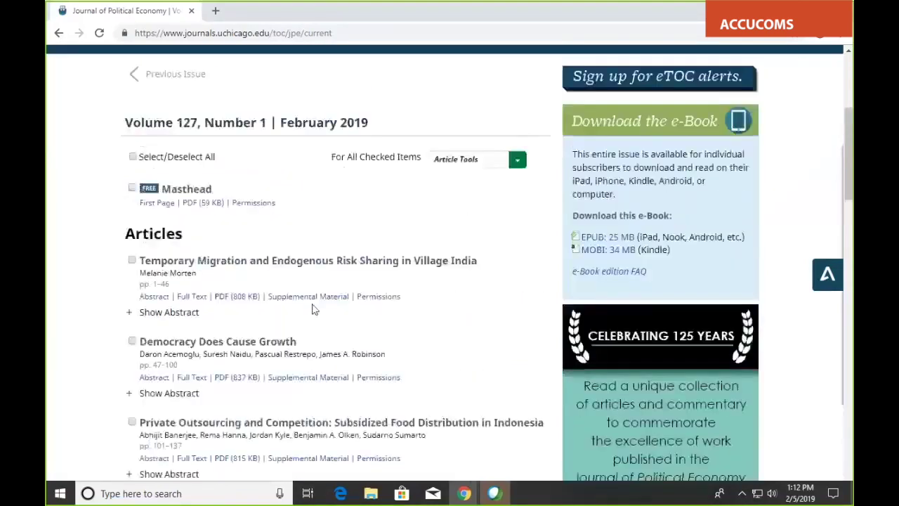
{"action": "scroll", "coordinate": [314, 310], "scroll_direction": "up", "scroll_amount": 3}
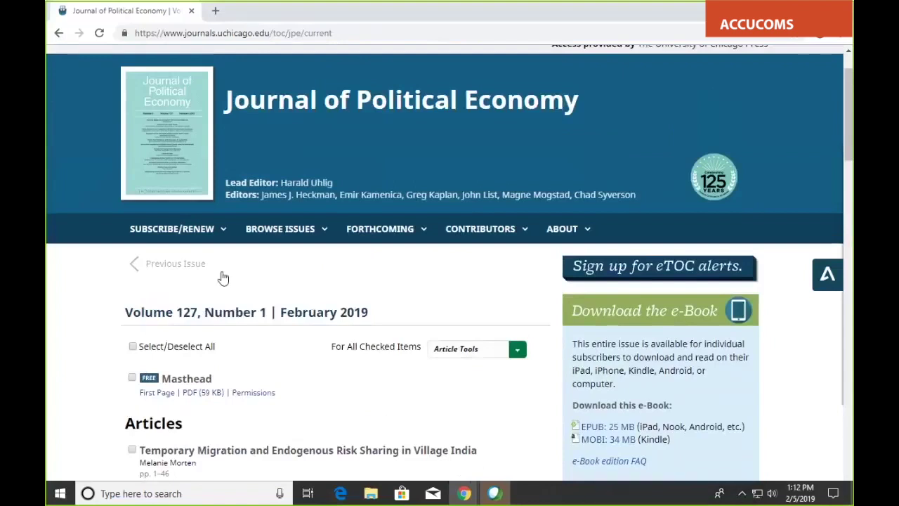
Check the journal's subscription and issue-browsing options, view the previous issue and return to the February 2019 issue
{"action": "mouse_move", "coordinate": [208, 234]}
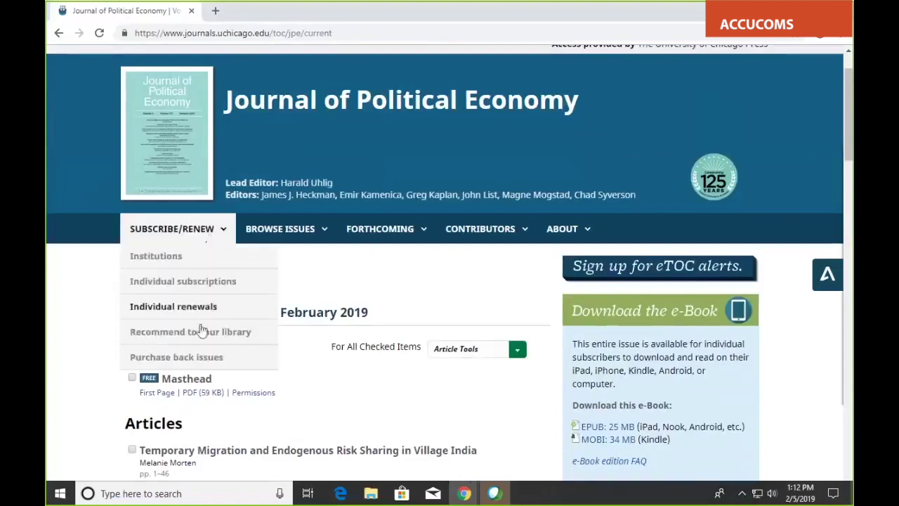
{"action": "mouse_move", "coordinate": [276, 251]}
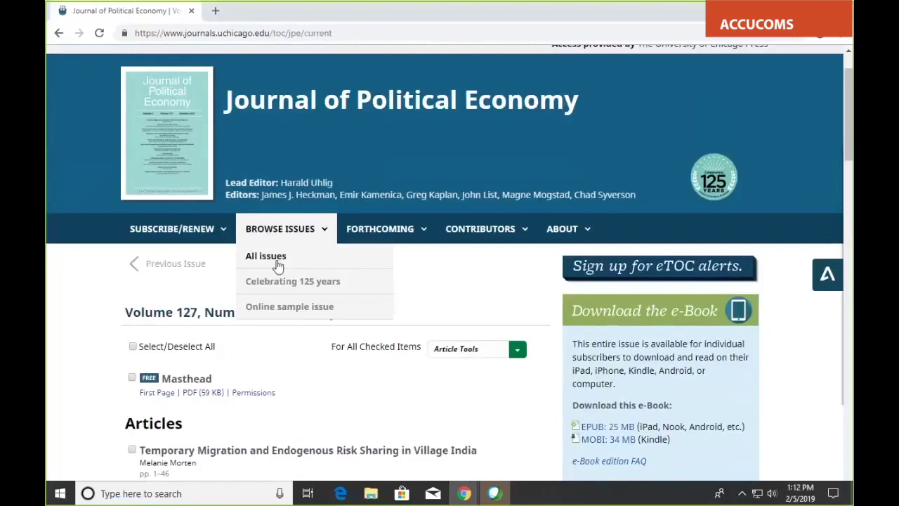
{"action": "left_click", "coordinate": [172, 273]}
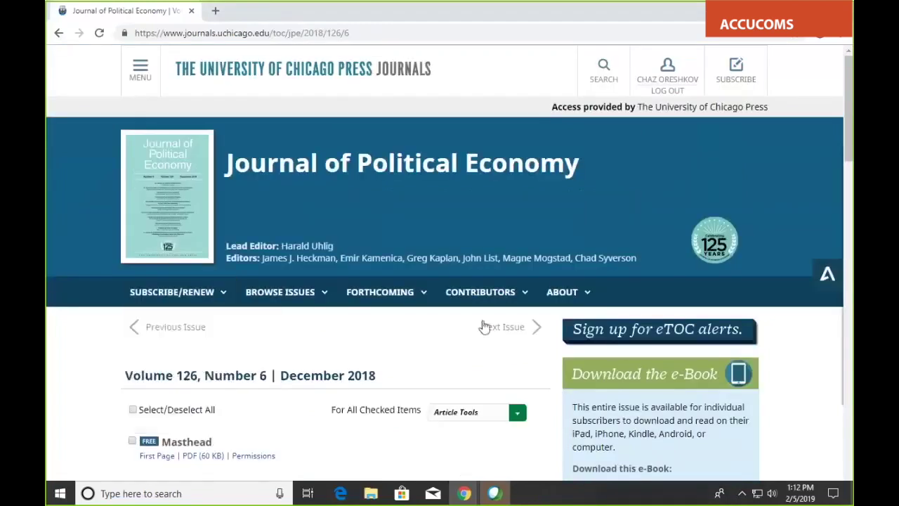
{"action": "left_click", "coordinate": [506, 330]}
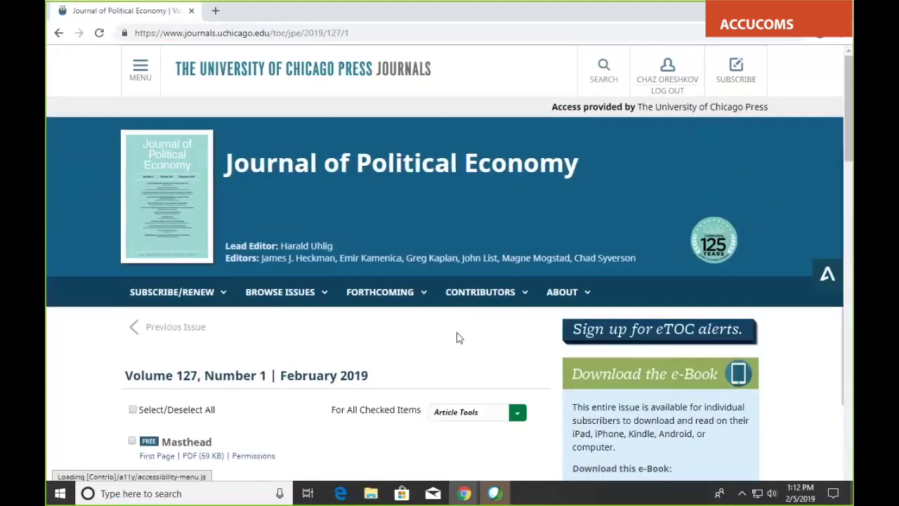
Open the journal's Just Accepted articles and look through the list
{"action": "scroll", "coordinate": [458, 337], "scroll_direction": "down", "scroll_amount": 2}
{"action": "mouse_move", "coordinate": [296, 170]}
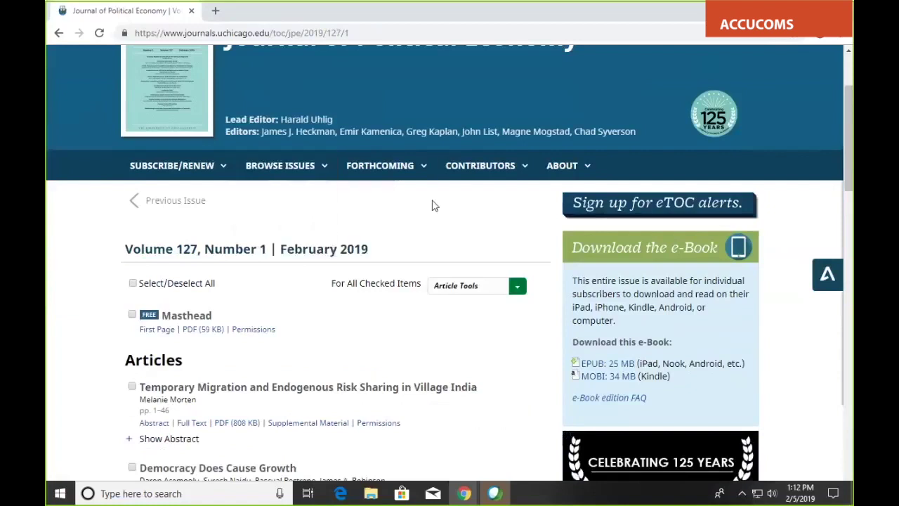
{"action": "mouse_move", "coordinate": [391, 180]}
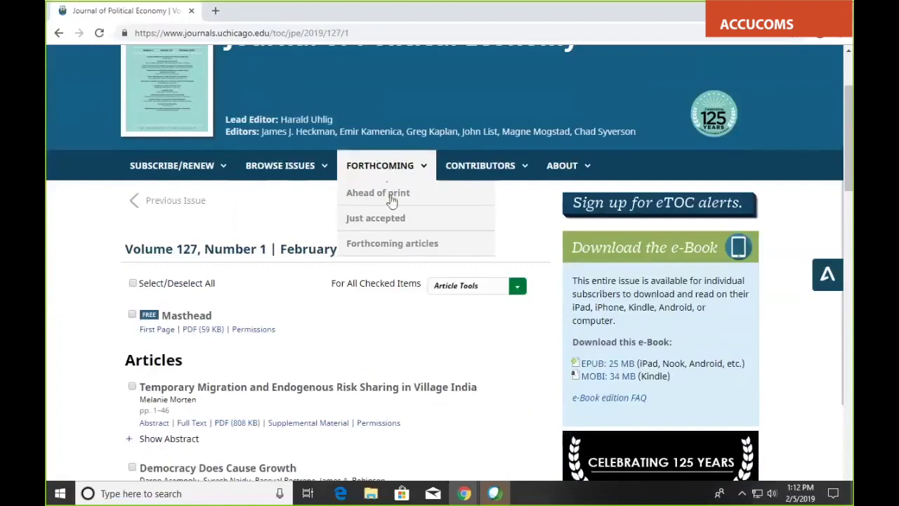
{"action": "left_click", "coordinate": [392, 222]}
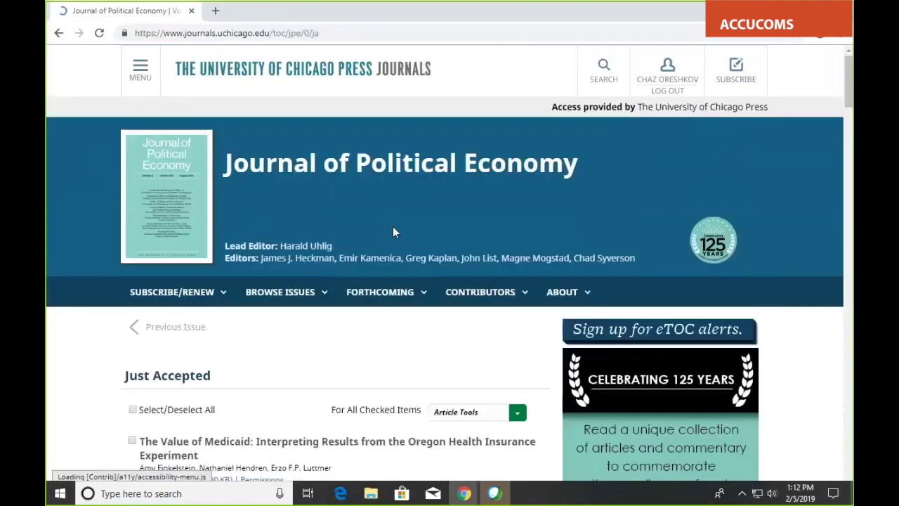
{"action": "scroll", "coordinate": [390, 239], "scroll_direction": "down", "scroll_amount": 3}
{"action": "scroll", "coordinate": [302, 185], "scroll_direction": "down", "scroll_amount": 2}
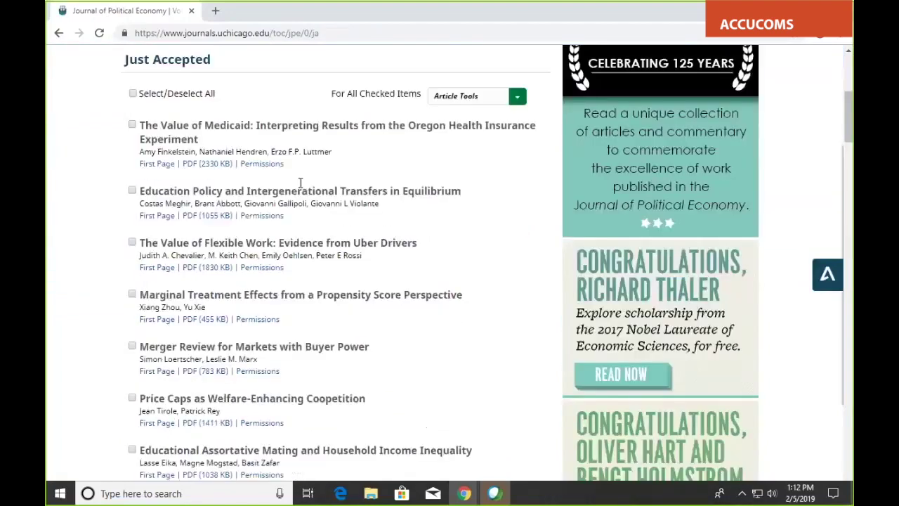
Open the journal's Forthcoming articles page and view its article abstracts
{"action": "scroll", "coordinate": [304, 155], "scroll_direction": "up", "scroll_amount": 3}
{"action": "scroll", "coordinate": [303, 155], "scroll_direction": "up", "scroll_amount": 1}
{"action": "mouse_move", "coordinate": [370, 175]}
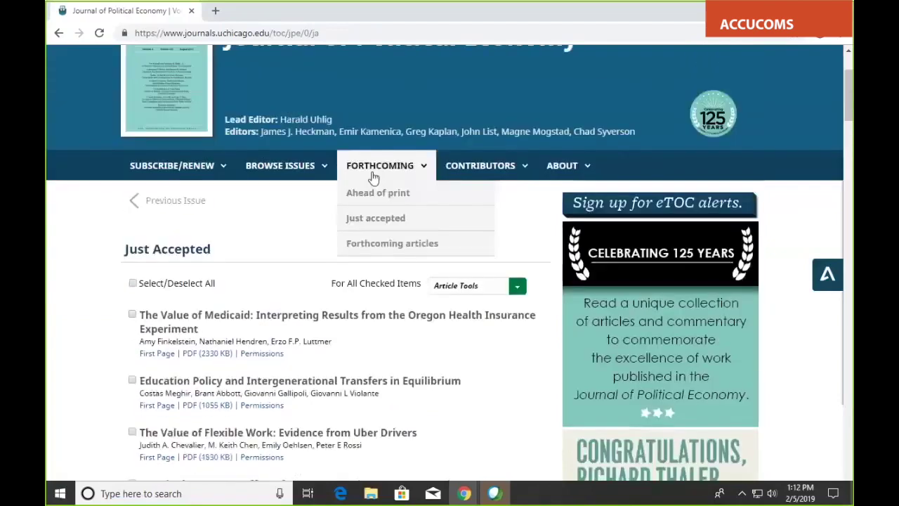
{"action": "left_click", "coordinate": [382, 244]}
{"action": "scroll", "coordinate": [373, 239], "scroll_direction": "down", "scroll_amount": 3}
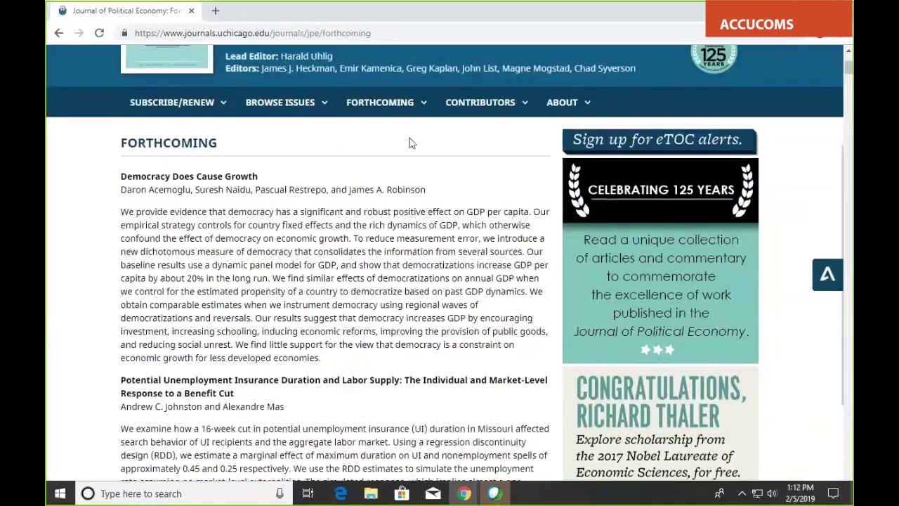
Review the options for contributors and open the About JPE page
{"action": "mouse_move", "coordinate": [408, 117]}
{"action": "mouse_move", "coordinate": [512, 113]}
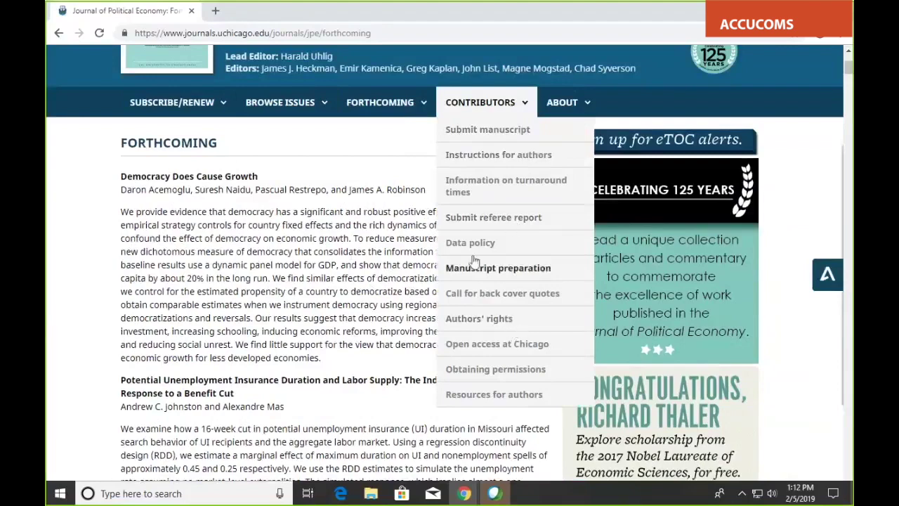
{"action": "scroll", "coordinate": [401, 207], "scroll_direction": "up", "scroll_amount": 1}
{"action": "mouse_move", "coordinate": [555, 174]}
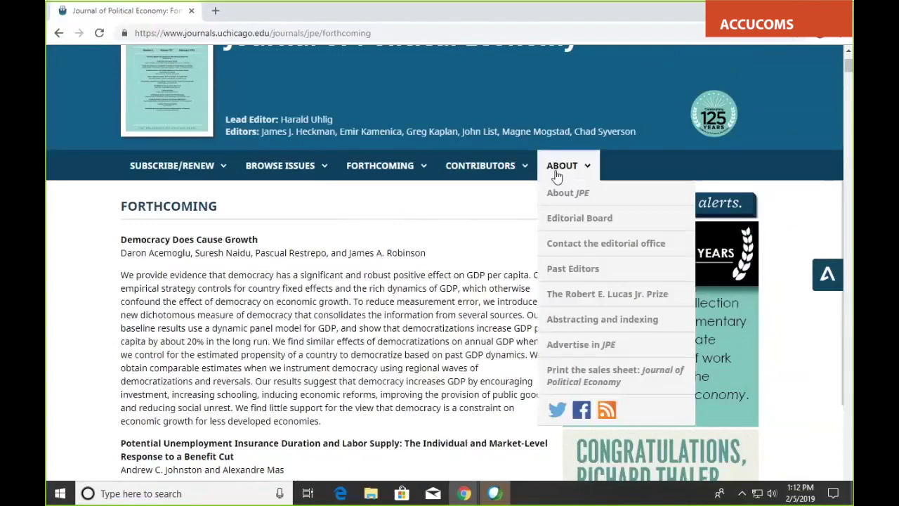
{"action": "left_click", "coordinate": [563, 193]}
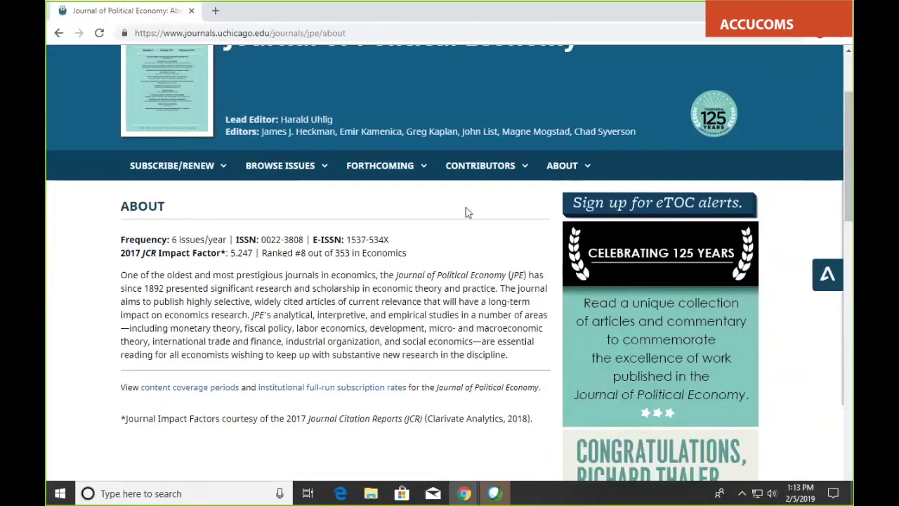
Open the journal's Editorial Board page and review the other About options, including its social media and RSS links
{"action": "left_click", "coordinate": [562, 165]}
{"action": "left_click", "coordinate": [569, 219]}
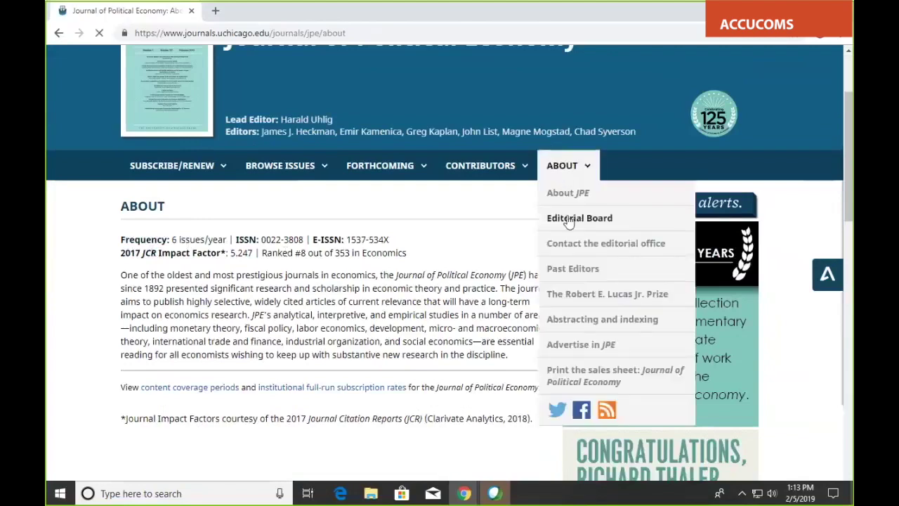
{"action": "left_click", "coordinate": [576, 292]}
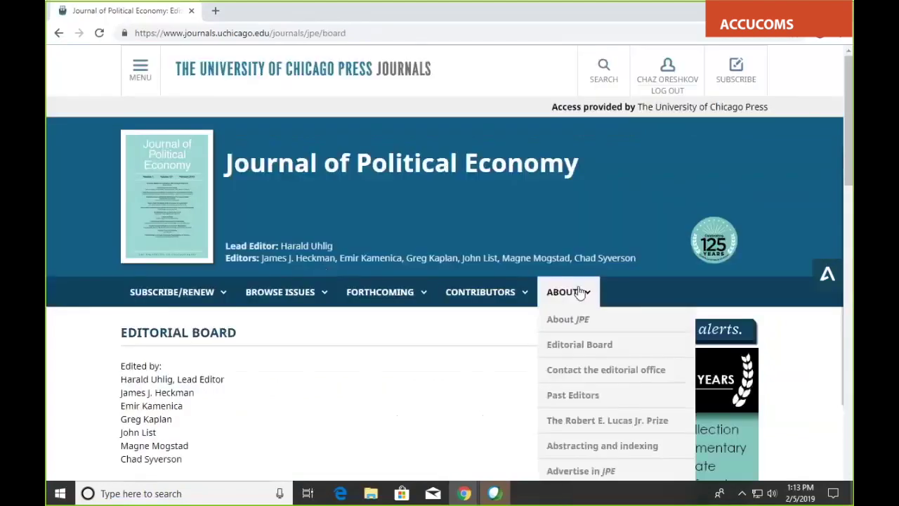
{"action": "scroll", "coordinate": [576, 295], "scroll_direction": "down", "scroll_amount": 1}
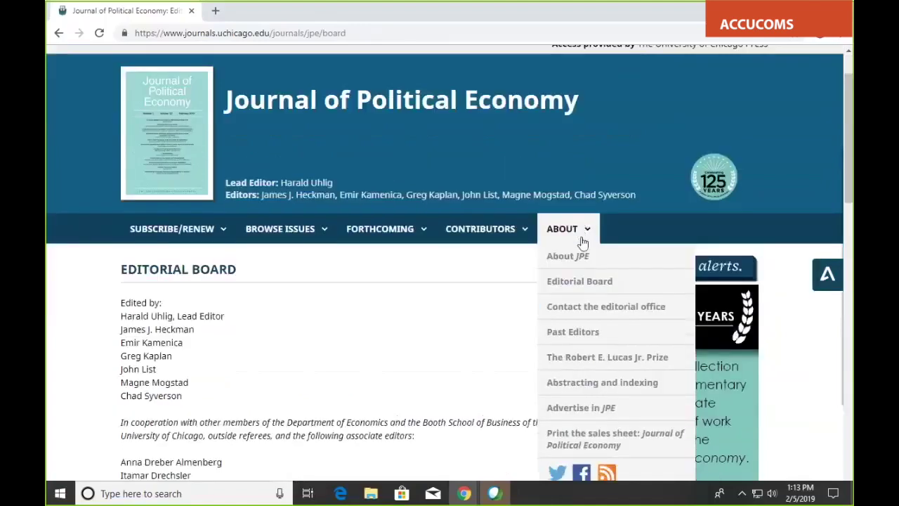
{"action": "scroll", "coordinate": [582, 239], "scroll_direction": "down", "scroll_amount": 1}
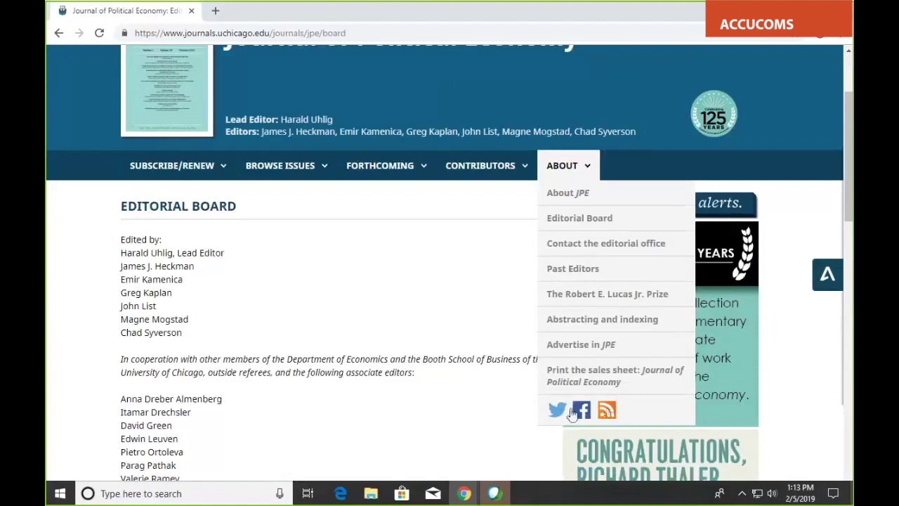
{"action": "scroll", "coordinate": [376, 276], "scroll_direction": "up", "scroll_amount": 2}
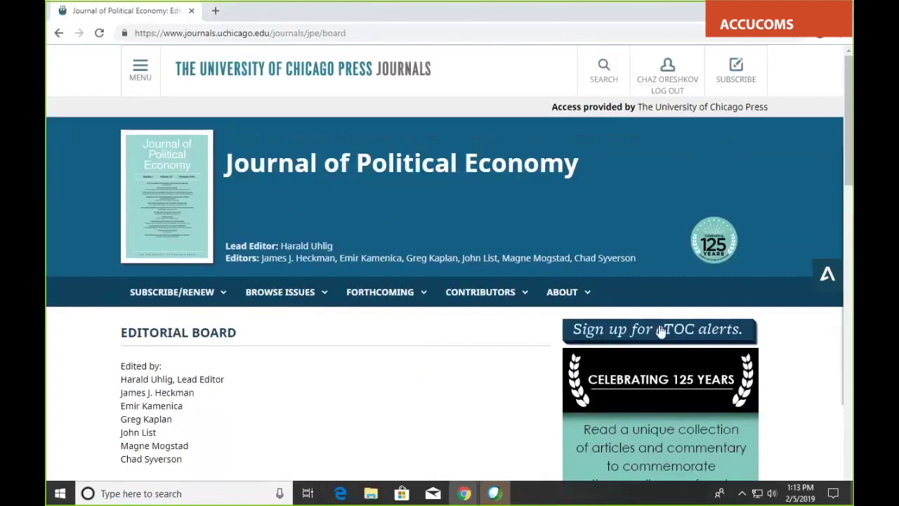
Sign up for Journal of Political Economy eTOC alerts and submit the alert settings with the HTML email format
{"action": "left_click", "coordinate": [661, 332]}
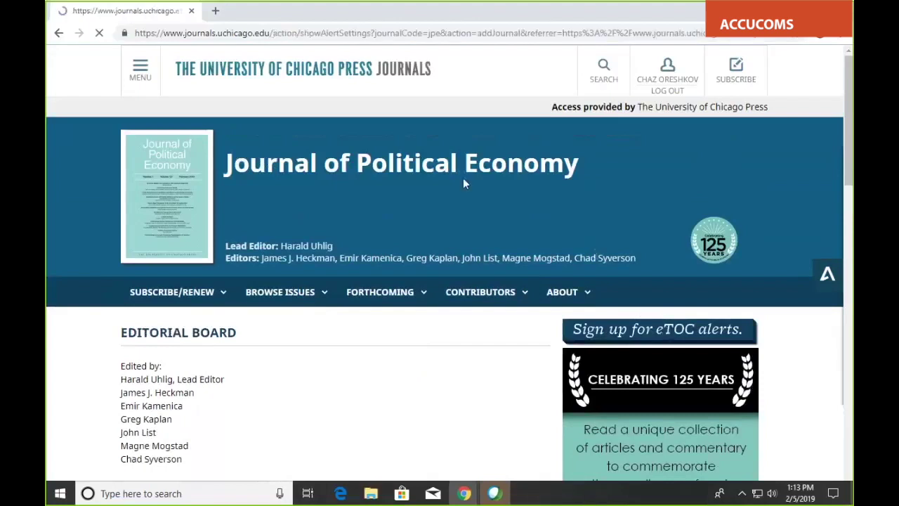
{"action": "mouse_move", "coordinate": [463, 186]}
{"action": "scroll", "coordinate": [474, 241], "scroll_direction": "down", "scroll_amount": 8}
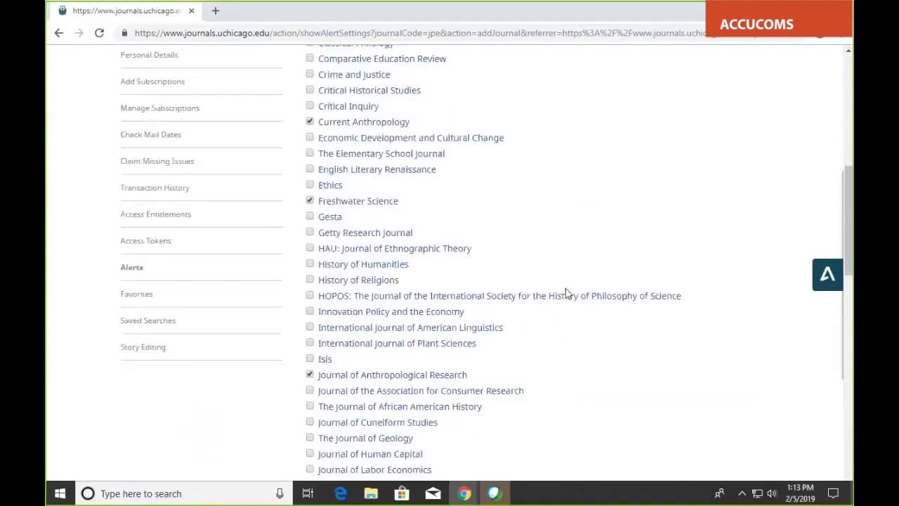
{"action": "scroll", "coordinate": [438, 281], "scroll_direction": "down", "scroll_amount": 4}
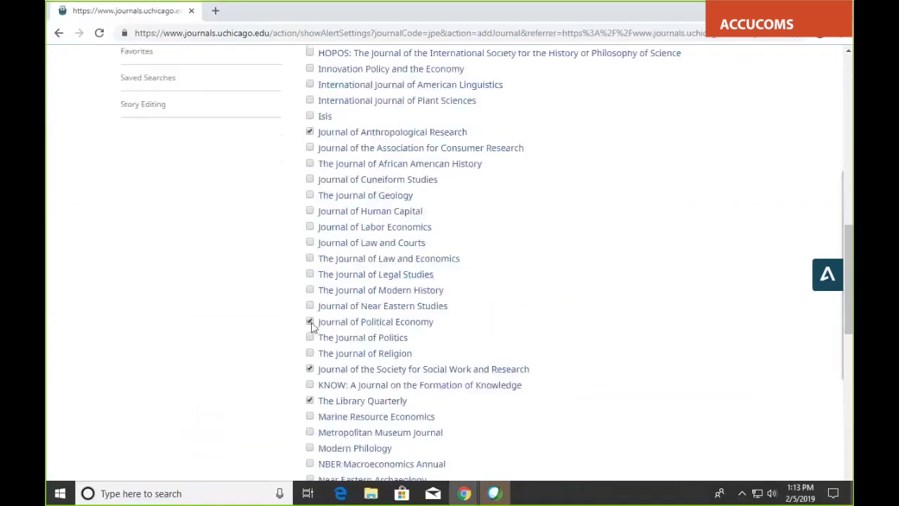
{"action": "scroll", "coordinate": [312, 328], "scroll_direction": "down", "scroll_amount": 1}
{"action": "scroll", "coordinate": [319, 334], "scroll_direction": "down", "scroll_amount": 12}
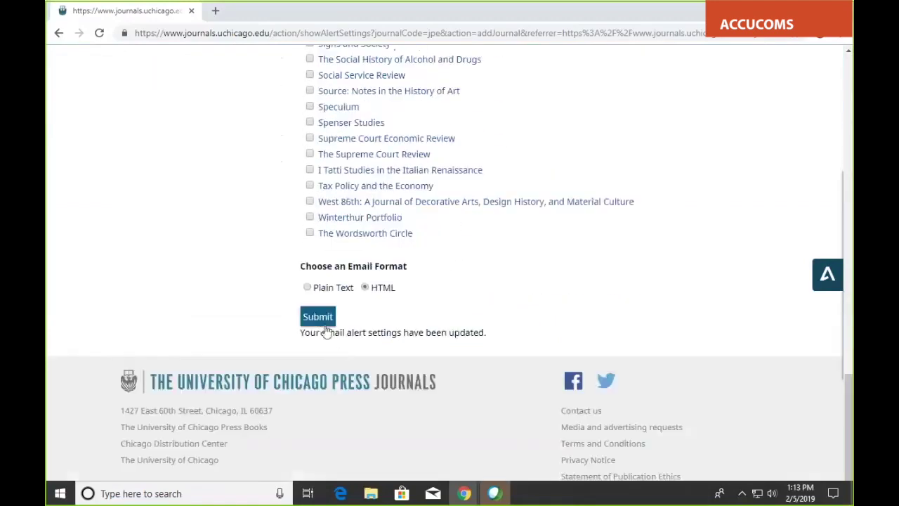
{"action": "left_click", "coordinate": [325, 321]}
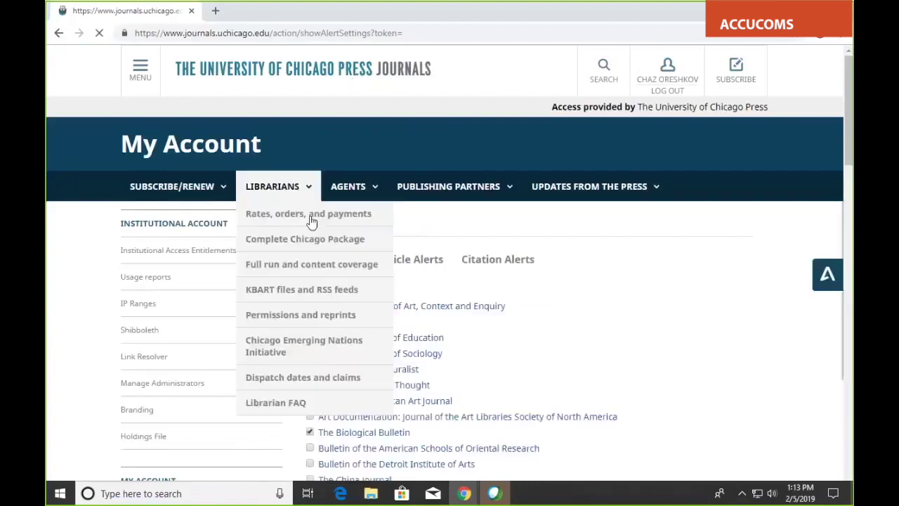
Return to the journal's Volume 127, Number 1 issue from February 2019 and look through its article list
{"action": "right_click", "coordinate": [56, 37]}
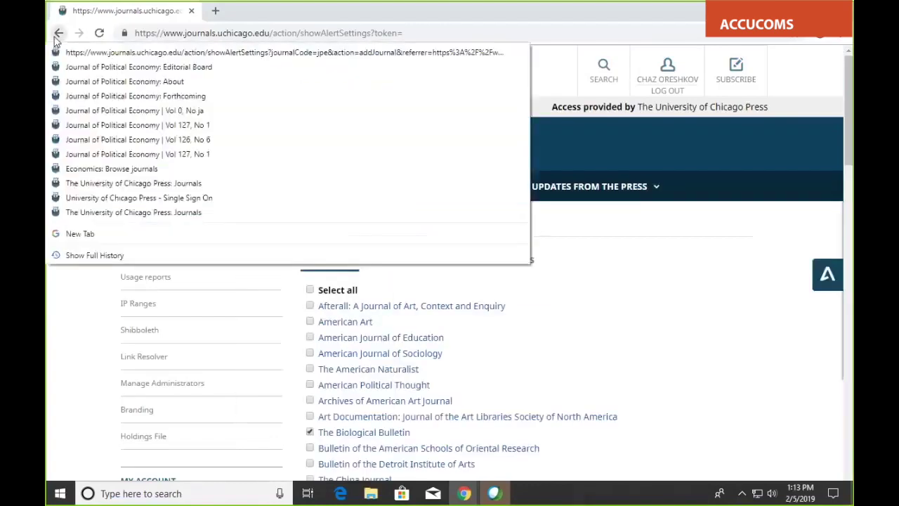
{"action": "left_click", "coordinate": [118, 159]}
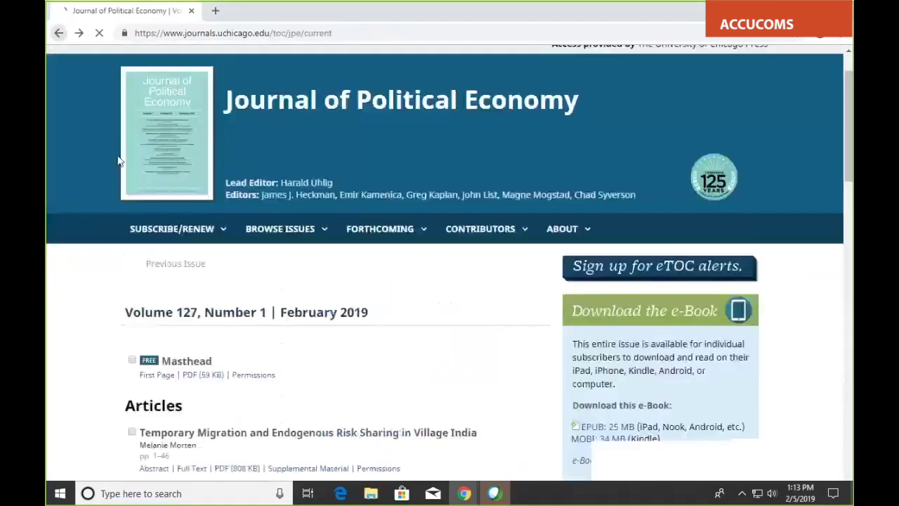
{"action": "mouse_move", "coordinate": [469, 229]}
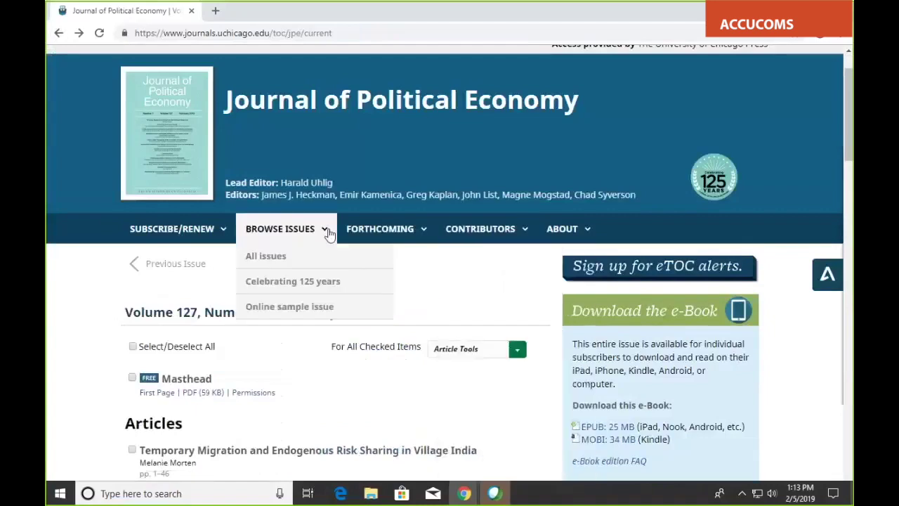
{"action": "scroll", "coordinate": [480, 234], "scroll_direction": "down", "scroll_amount": 1}
{"action": "scroll", "coordinate": [488, 200], "scroll_direction": "down", "scroll_amount": 1}
{"action": "scroll", "coordinate": [488, 202], "scroll_direction": "down", "scroll_amount": 1}
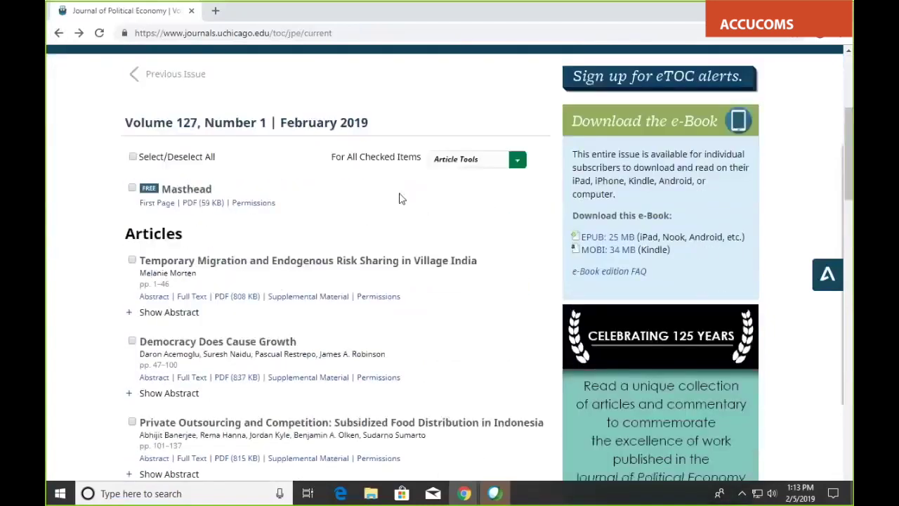
{"action": "scroll", "coordinate": [239, 258], "scroll_direction": "down", "scroll_amount": 1}
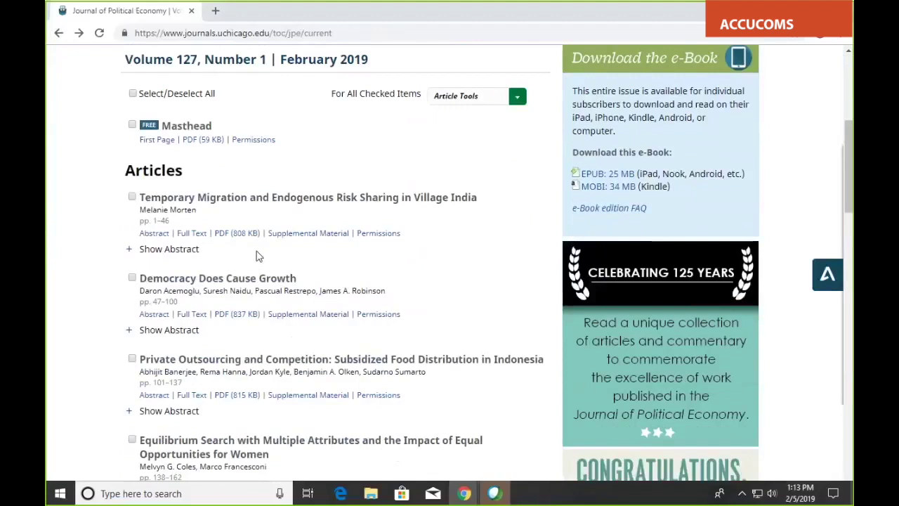
Open the full text of "Temporary Migration and Endogenous Risk Sharing in Village India" and review the article page's navigation and format options
{"action": "left_click", "coordinate": [198, 234]}
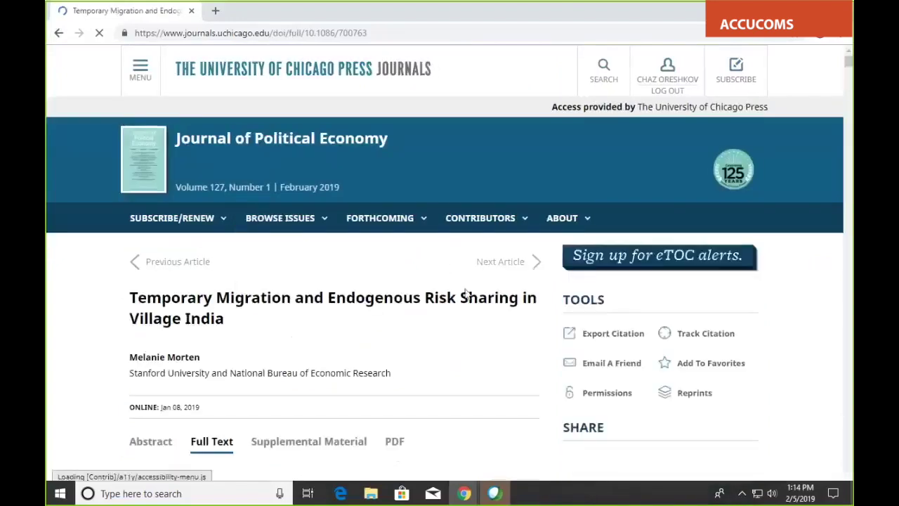
{"action": "scroll", "coordinate": [465, 288], "scroll_direction": "down", "scroll_amount": 2}
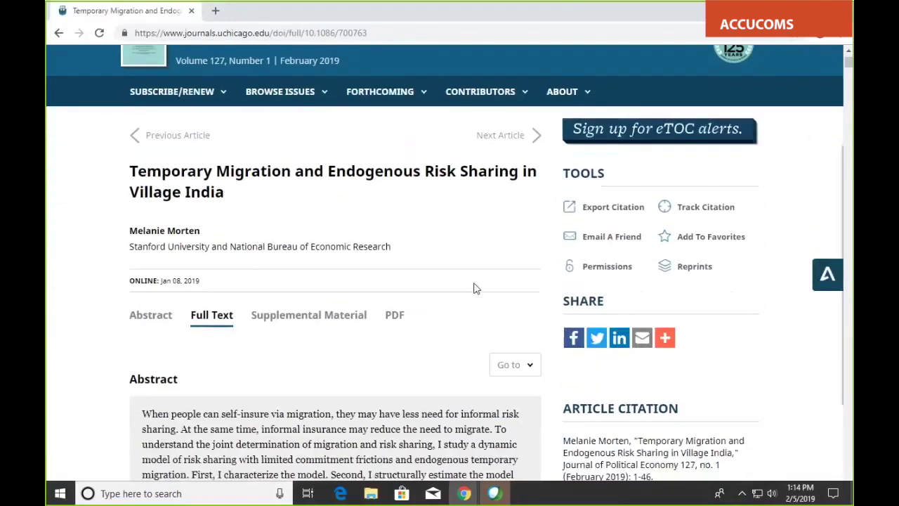
{"action": "scroll", "coordinate": [473, 287], "scroll_direction": "up", "scroll_amount": 2}
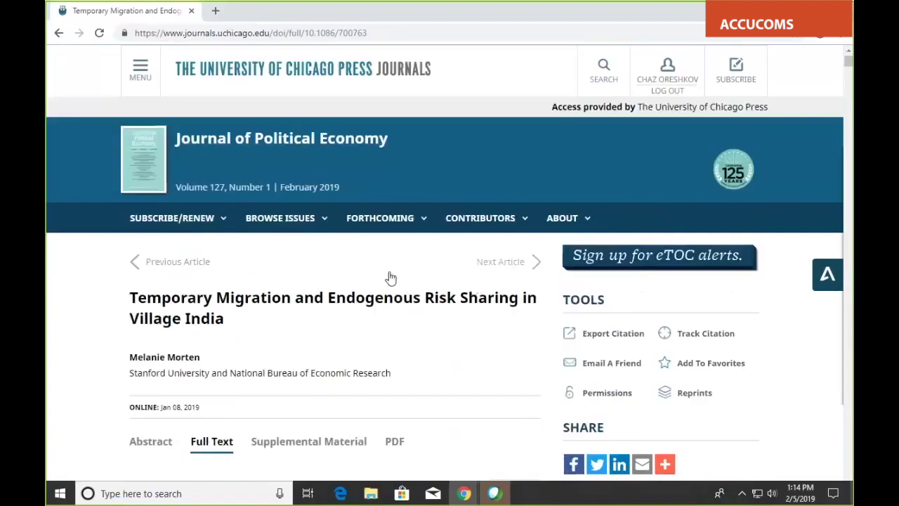
{"action": "mouse_move", "coordinate": [341, 225]}
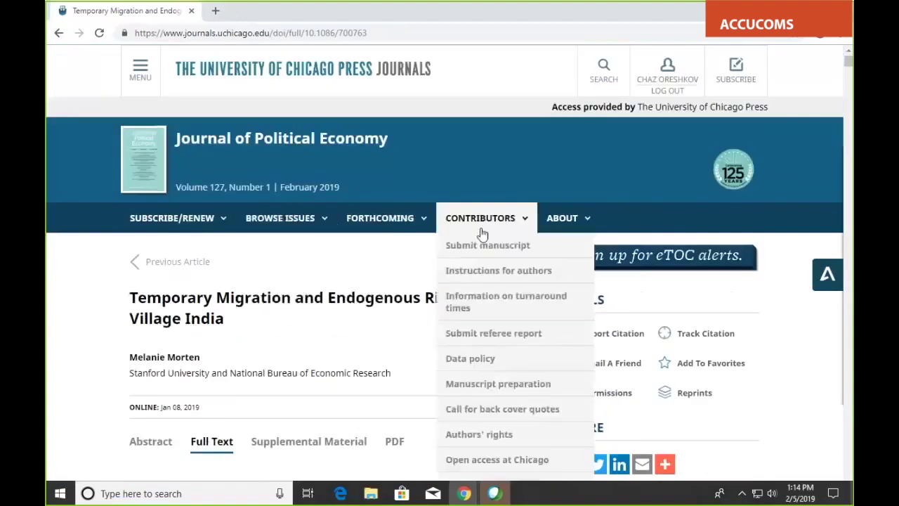
{"action": "mouse_move", "coordinate": [222, 222]}
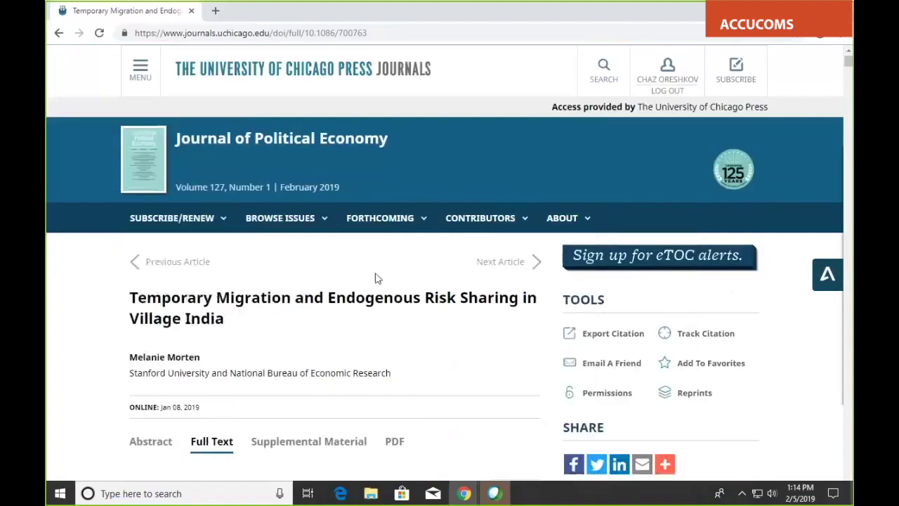
{"action": "scroll", "coordinate": [316, 267], "scroll_direction": "down", "scroll_amount": 1}
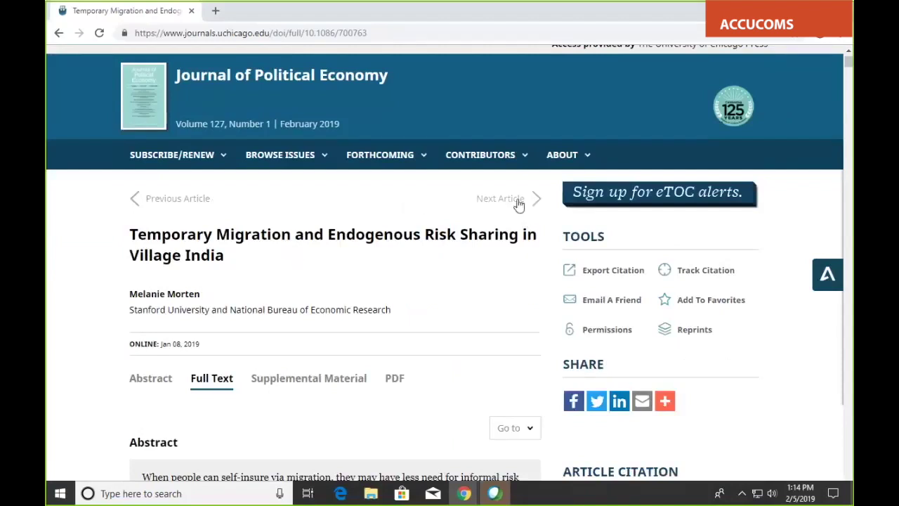
{"action": "scroll", "coordinate": [500, 282], "scroll_direction": "down", "scroll_amount": 2}
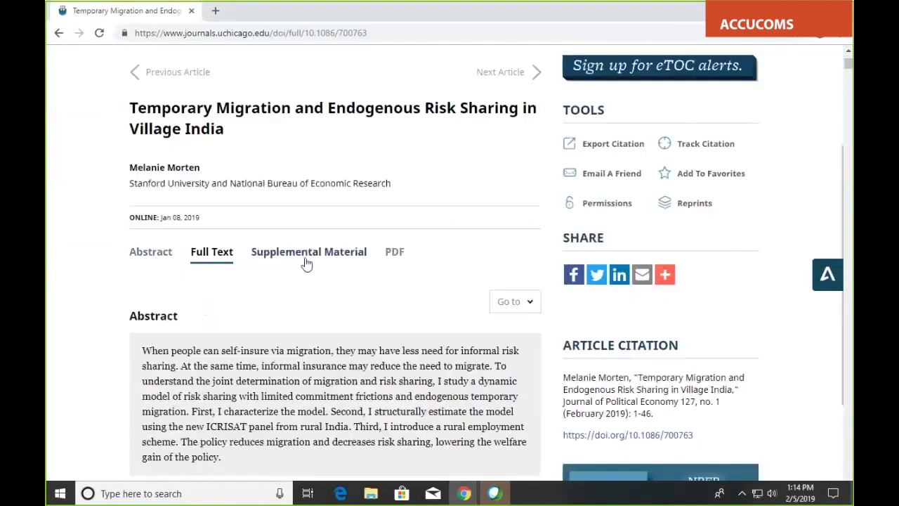
View the article's abstract page, and read its full text from the introduction to the Descriptive Migration Statistics section
{"action": "left_click", "coordinate": [149, 253]}
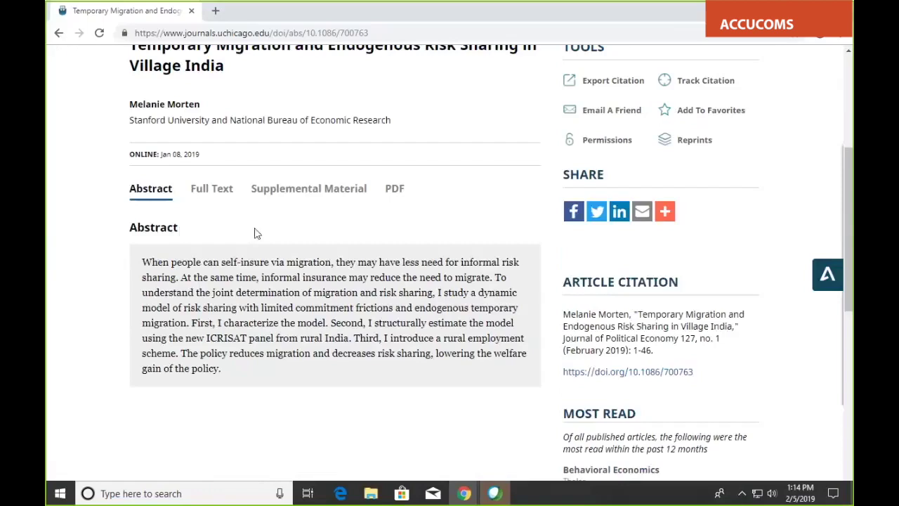
{"action": "left_click", "coordinate": [217, 200]}
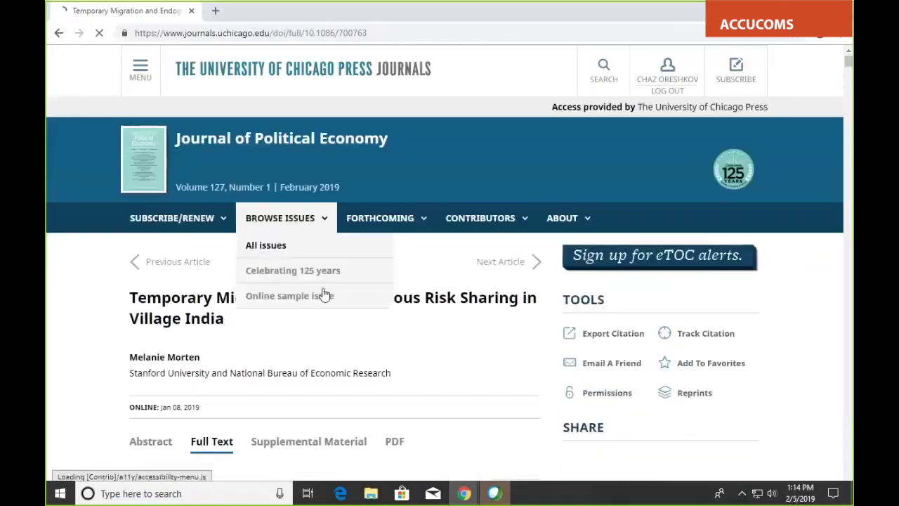
{"action": "scroll", "coordinate": [323, 295], "scroll_direction": "down", "scroll_amount": 9}
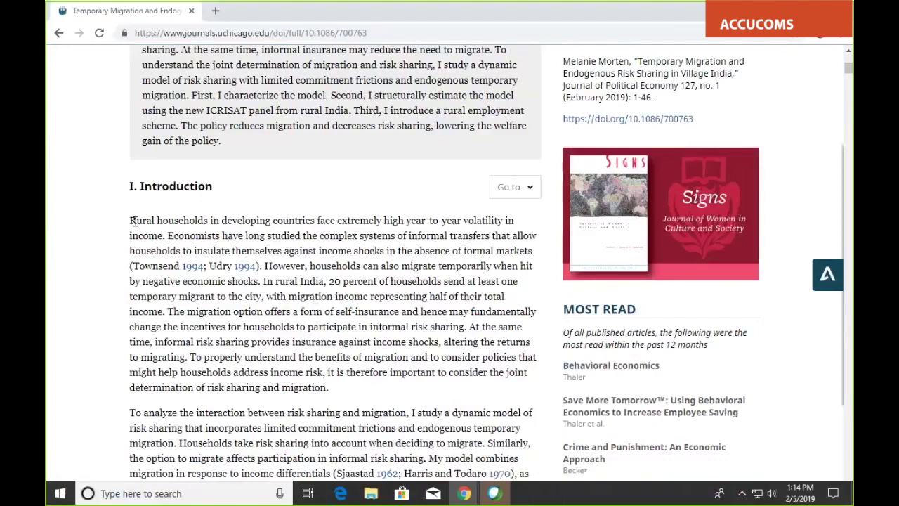
{"action": "scroll", "coordinate": [283, 266], "scroll_direction": "down", "scroll_amount": 2}
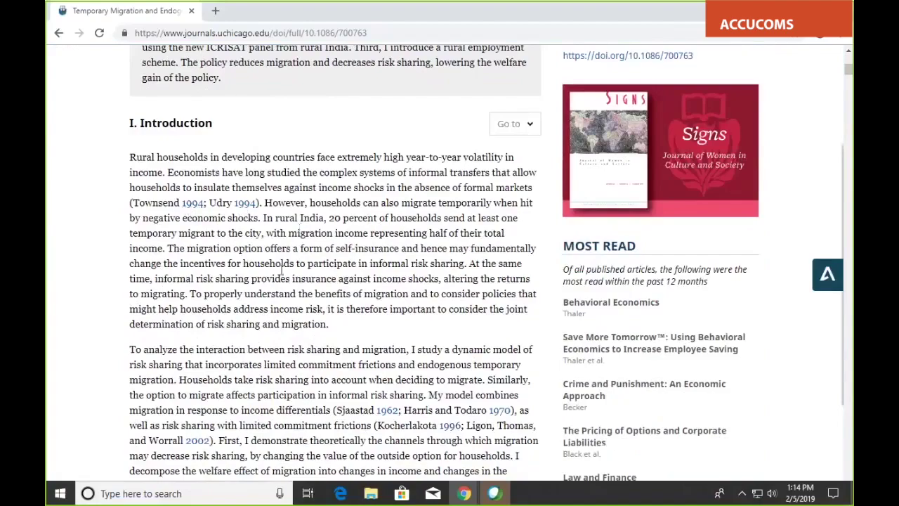
{"action": "scroll", "coordinate": [281, 270], "scroll_direction": "down", "scroll_amount": 9}
{"action": "scroll", "coordinate": [280, 267], "scroll_direction": "down", "scroll_amount": 15}
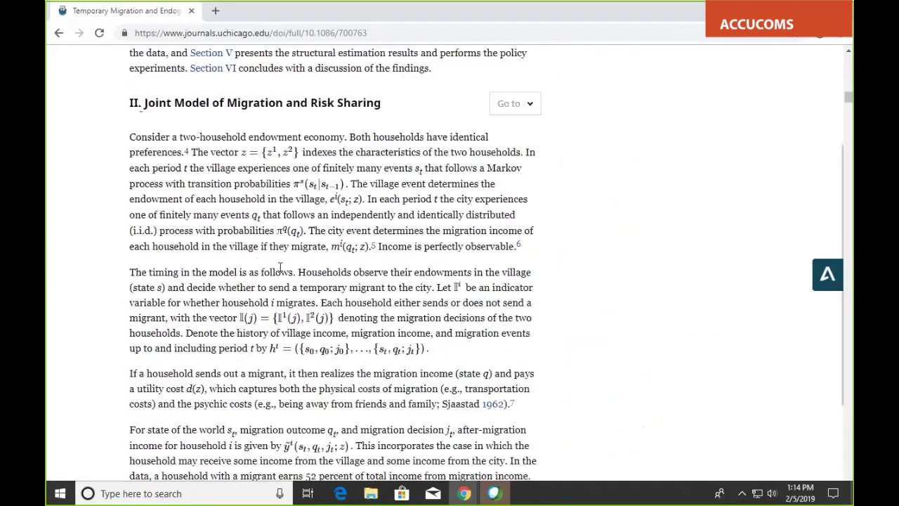
{"action": "scroll", "coordinate": [279, 267], "scroll_direction": "down", "scroll_amount": 12}
{"action": "scroll", "coordinate": [365, 297], "scroll_direction": "down", "scroll_amount": 10}
{"action": "scroll", "coordinate": [609, 284], "scroll_direction": "down", "scroll_amount": 6}
{"action": "left_click_drag", "start_coordinate": [849, 129], "coordinate": [850, 199]}
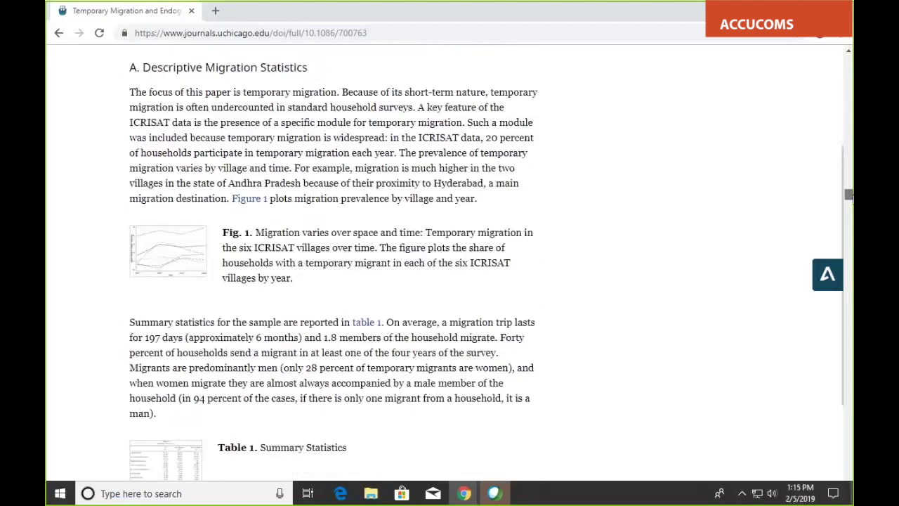
Enlarge Figure 1 of the article, browse forward and back through the figures, and close the figure viewer
{"action": "left_click", "coordinate": [188, 249]}
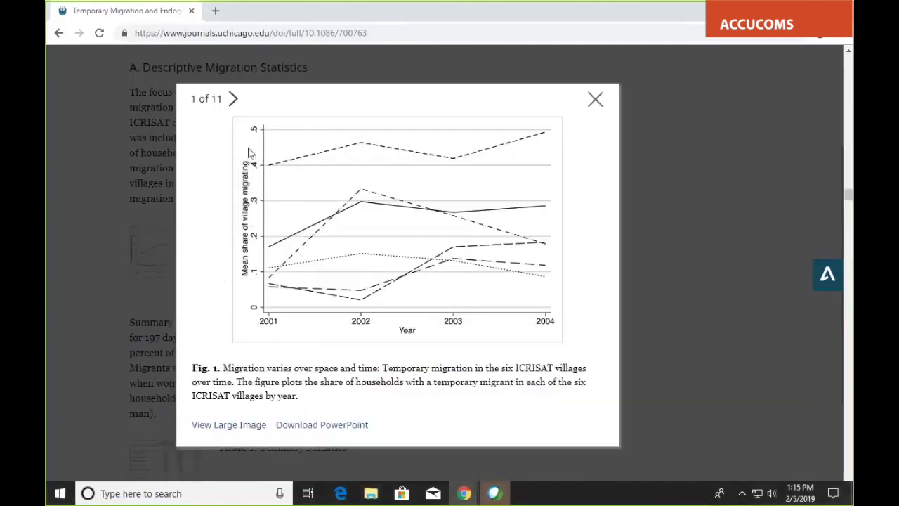
{"action": "left_click", "coordinate": [234, 100]}
{"action": "left_click", "coordinate": [243, 99]}
{"action": "left_click", "coordinate": [195, 98]}
{"action": "left_click", "coordinate": [195, 98]}
{"action": "left_click", "coordinate": [597, 99]}
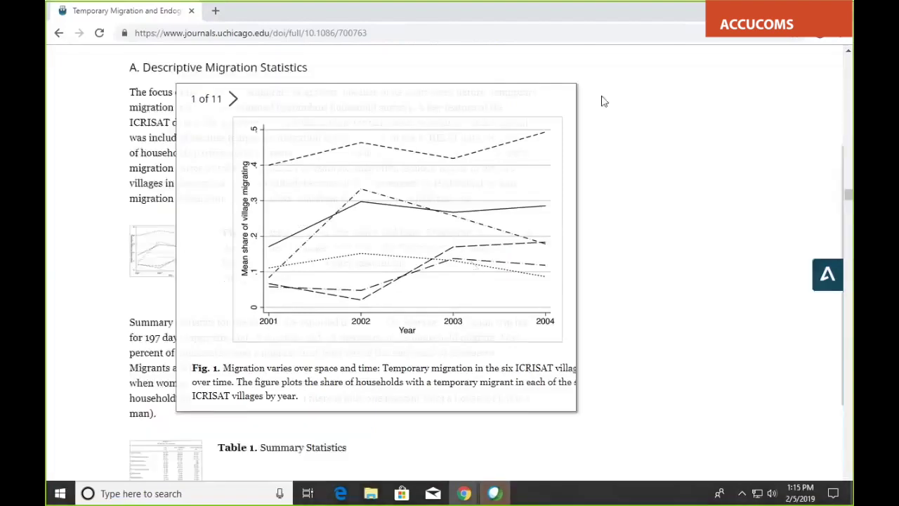
Go back to the start of the article and open its Supplemental Material
{"action": "left_click", "coordinate": [849, 141]}
{"action": "left_click_drag", "start_coordinate": [849, 141], "coordinate": [849, 56]}
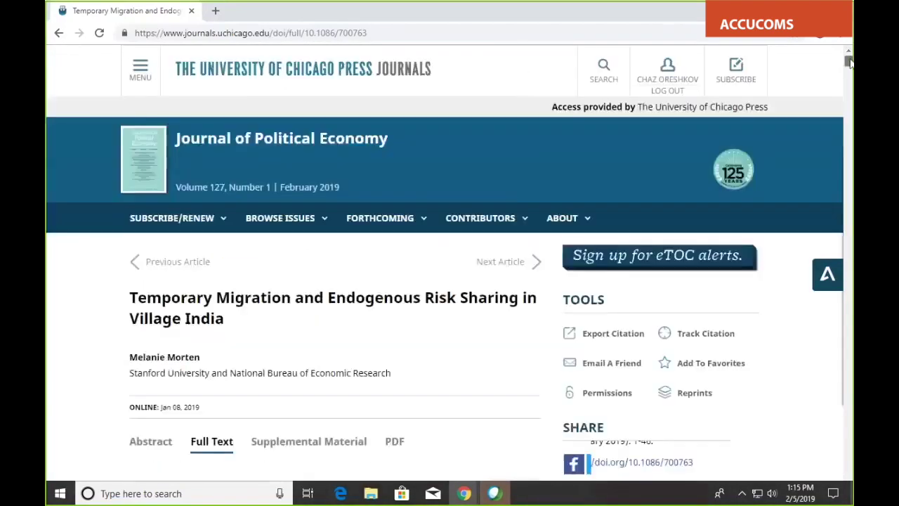
{"action": "scroll", "coordinate": [650, 184], "scroll_direction": "down", "scroll_amount": 3}
{"action": "left_click", "coordinate": [344, 256]}
{"action": "scroll", "coordinate": [411, 292], "scroll_direction": "down", "scroll_amount": 1}
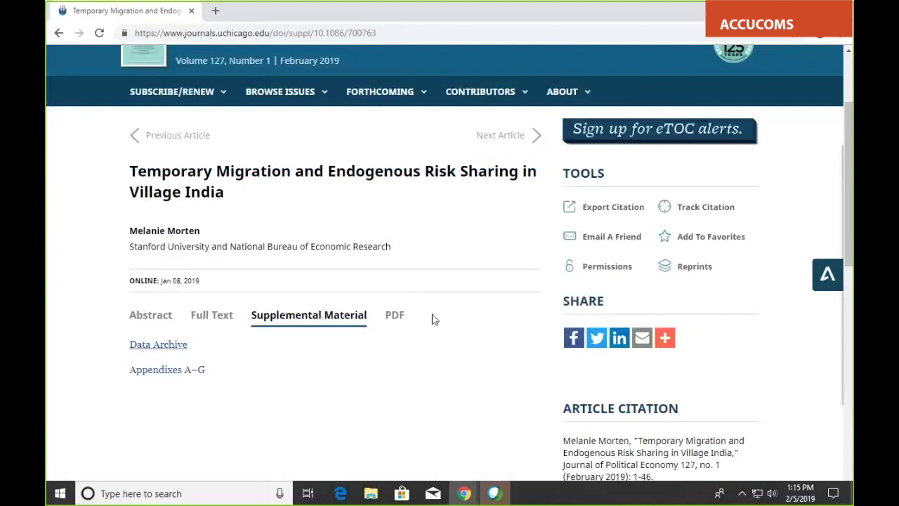
Open the article's PDF version, look over its first page, and return to the Supplemental Material page
{"action": "left_click", "coordinate": [396, 318]}
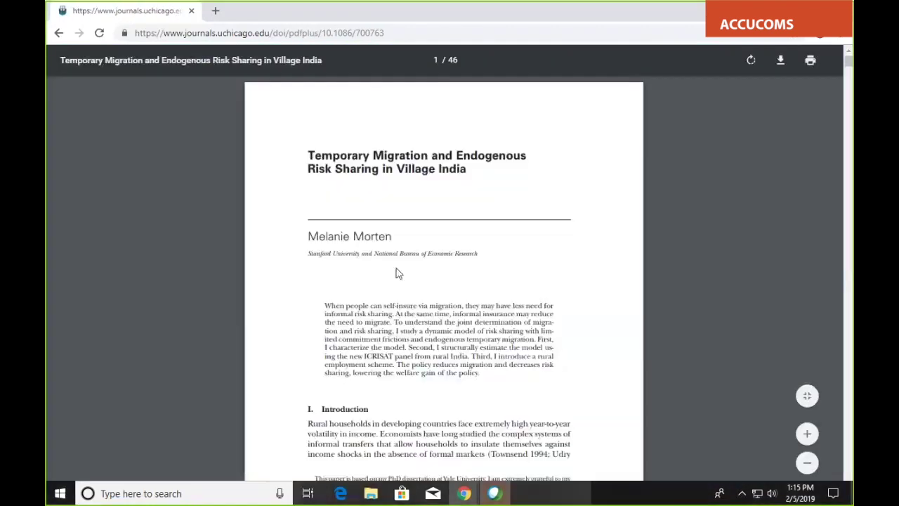
{"action": "scroll", "coordinate": [509, 318], "scroll_direction": "down", "scroll_amount": 1}
{"action": "scroll", "coordinate": [509, 318], "scroll_direction": "down", "scroll_amount": 2}
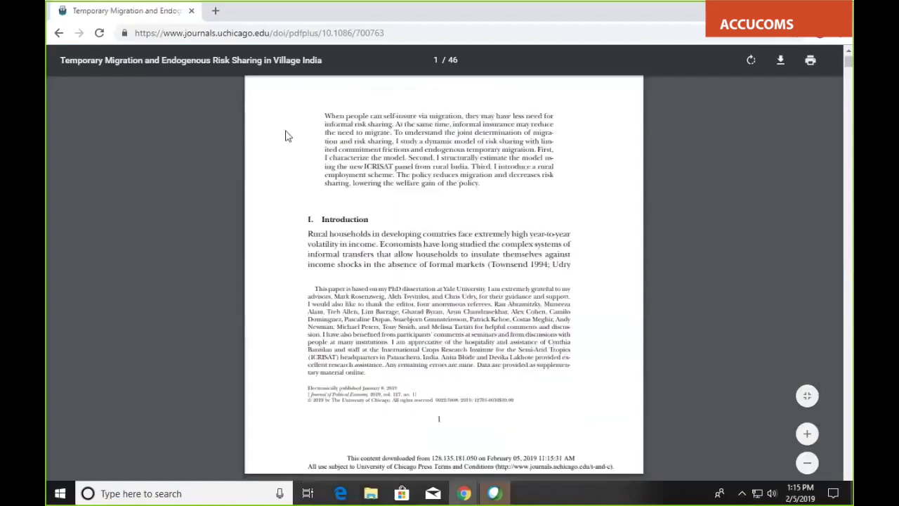
{"action": "left_click", "coordinate": [59, 33]}
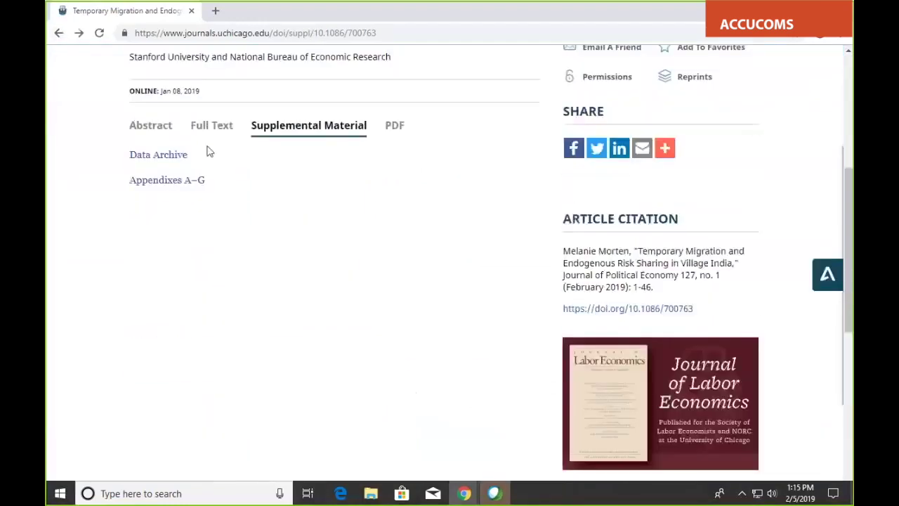
Open the article's full text and jump to the Introduction, the Conclusion and back to the Abstract through the section navigation
{"action": "left_click", "coordinate": [196, 126]}
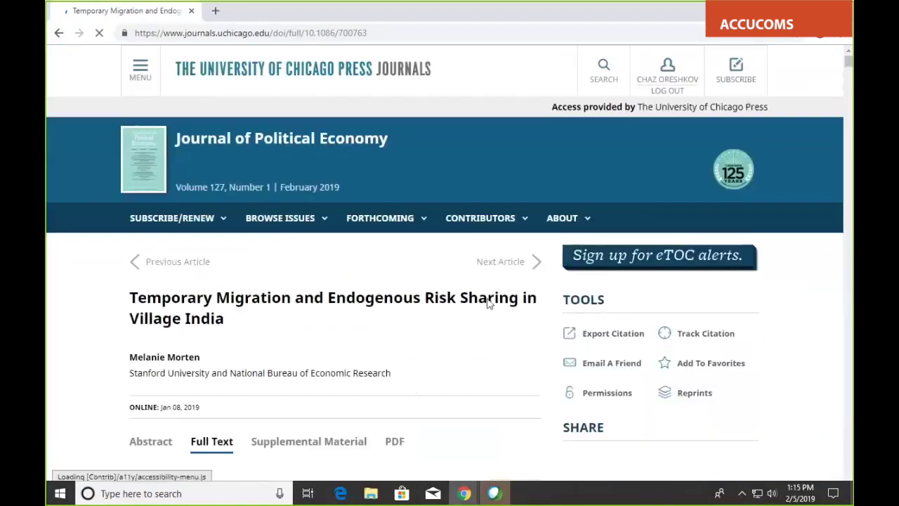
{"action": "scroll", "coordinate": [249, 216], "scroll_direction": "down", "scroll_amount": 3}
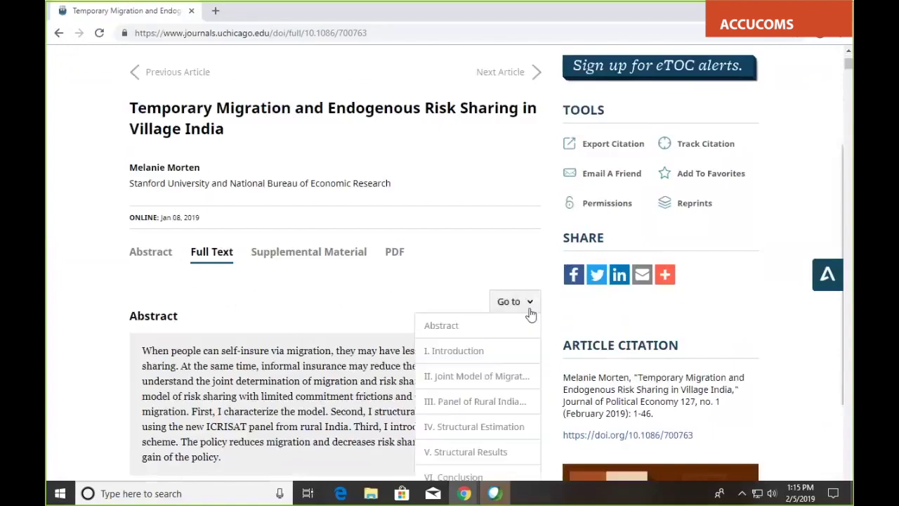
{"action": "scroll", "coordinate": [513, 281], "scroll_direction": "down", "scroll_amount": 1}
{"action": "scroll", "coordinate": [513, 279], "scroll_direction": "down", "scroll_amount": 2}
{"action": "mouse_move", "coordinate": [515, 245]}
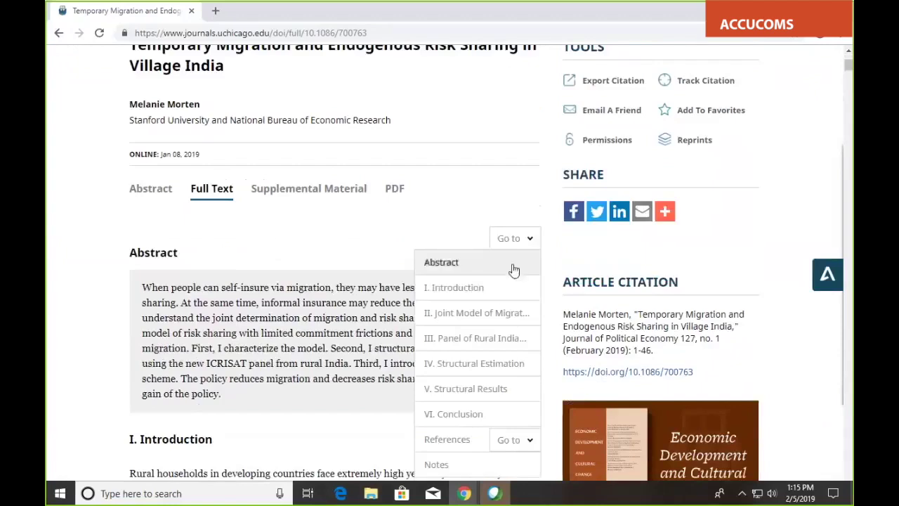
{"action": "left_click", "coordinate": [508, 291]}
{"action": "mouse_move", "coordinate": [514, 56]}
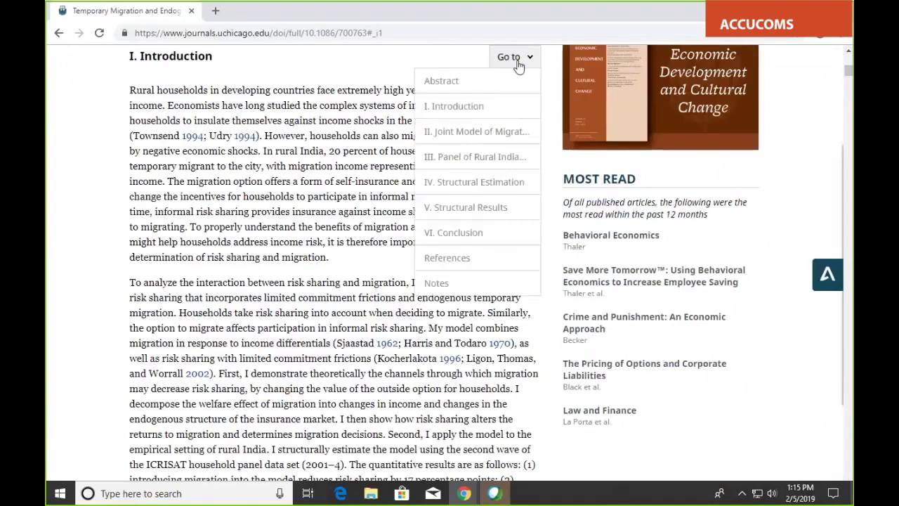
{"action": "left_click", "coordinate": [510, 232]}
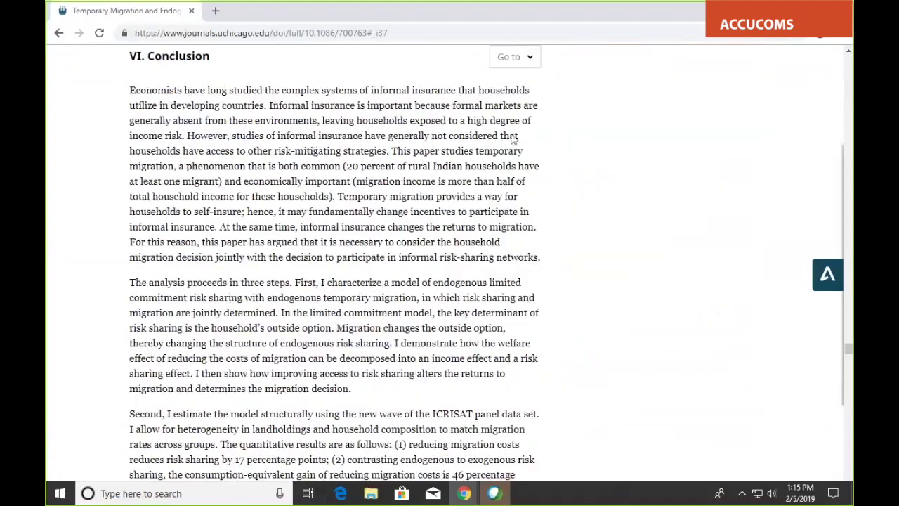
{"action": "mouse_move", "coordinate": [517, 57]}
{"action": "left_click", "coordinate": [492, 84]}
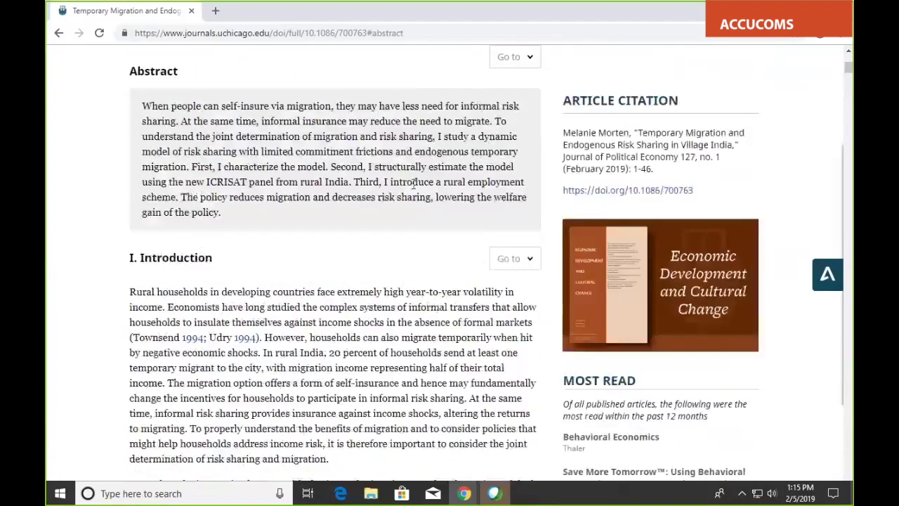
Track citations of the article by adding it to the account's citation alerts, and return to the article
{"action": "scroll", "coordinate": [415, 190], "scroll_direction": "up", "scroll_amount": 3}
{"action": "scroll", "coordinate": [414, 190], "scroll_direction": "up", "scroll_amount": 1}
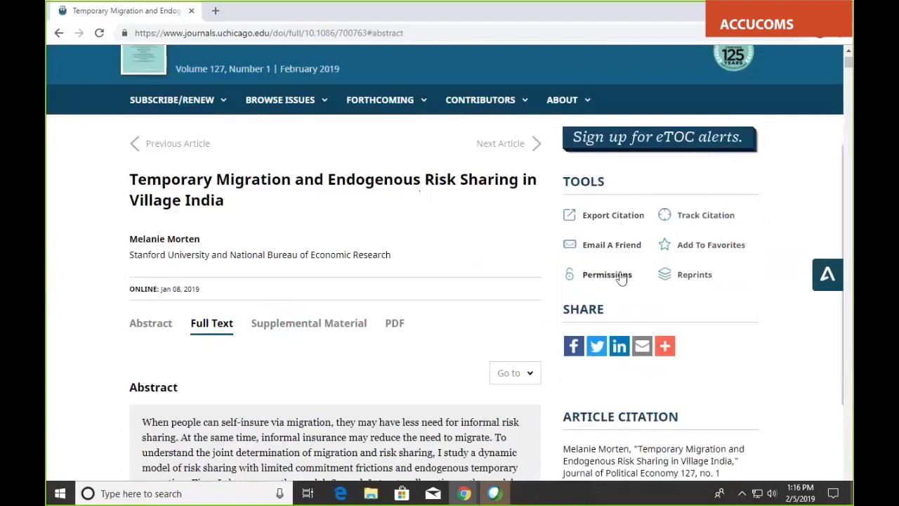
{"action": "left_click", "coordinate": [702, 217]}
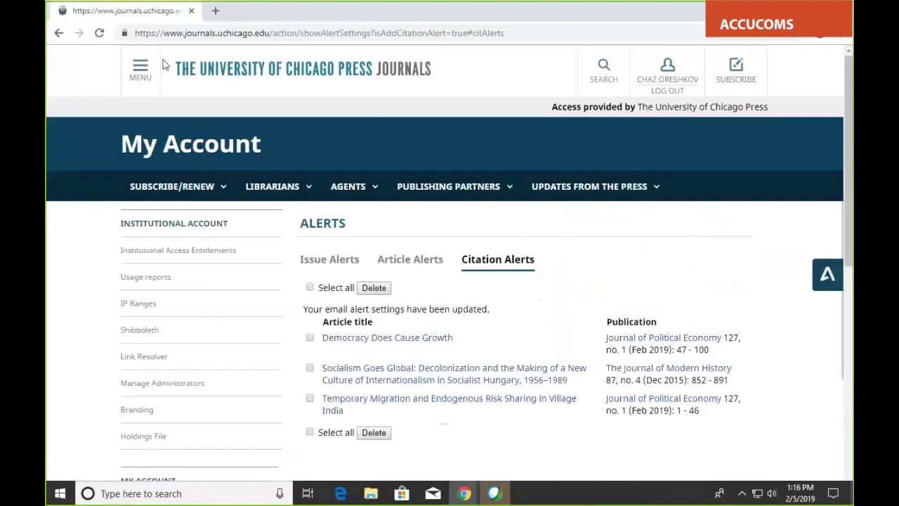
{"action": "left_click", "coordinate": [57, 33]}
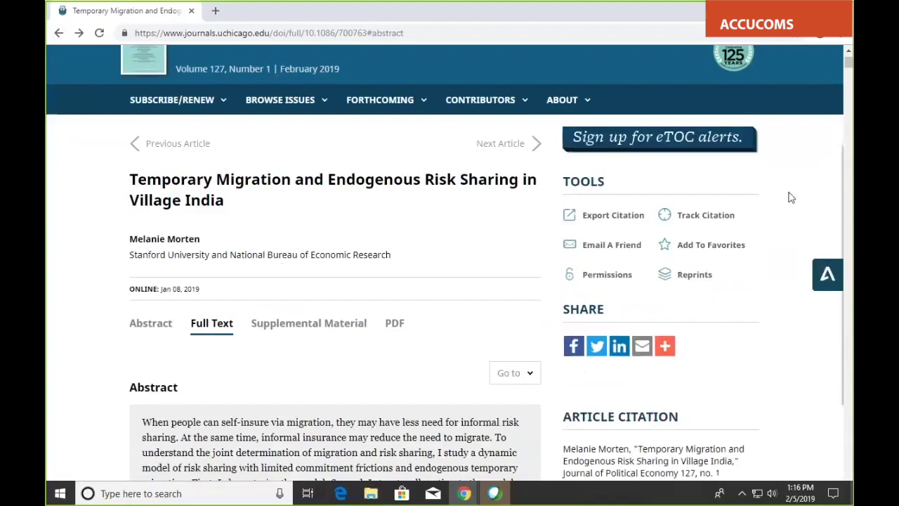
Look over the article's tools, sharing options, citation details and the list of most read articles beside the text
{"action": "scroll", "coordinate": [791, 197], "scroll_direction": "down", "scroll_amount": 5}
{"action": "scroll", "coordinate": [791, 198], "scroll_direction": "up", "scroll_amount": 4}
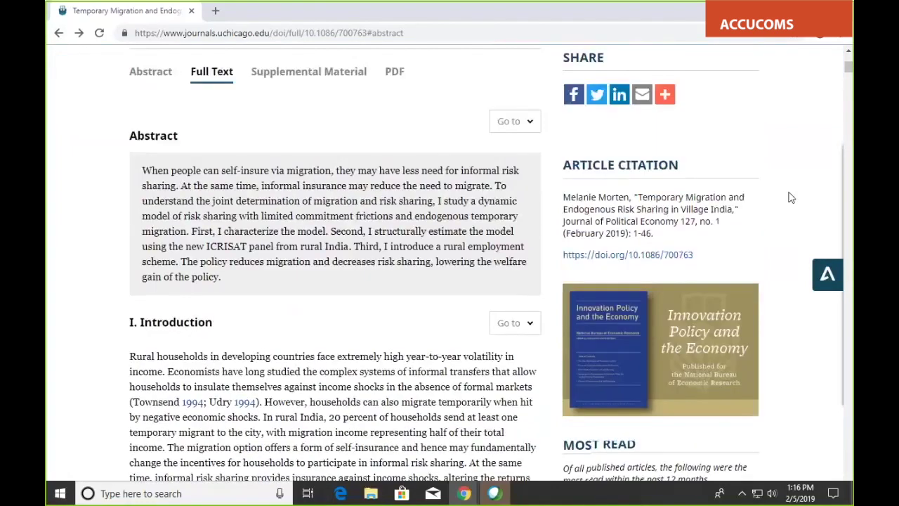
{"action": "scroll", "coordinate": [791, 197], "scroll_direction": "up", "scroll_amount": 1}
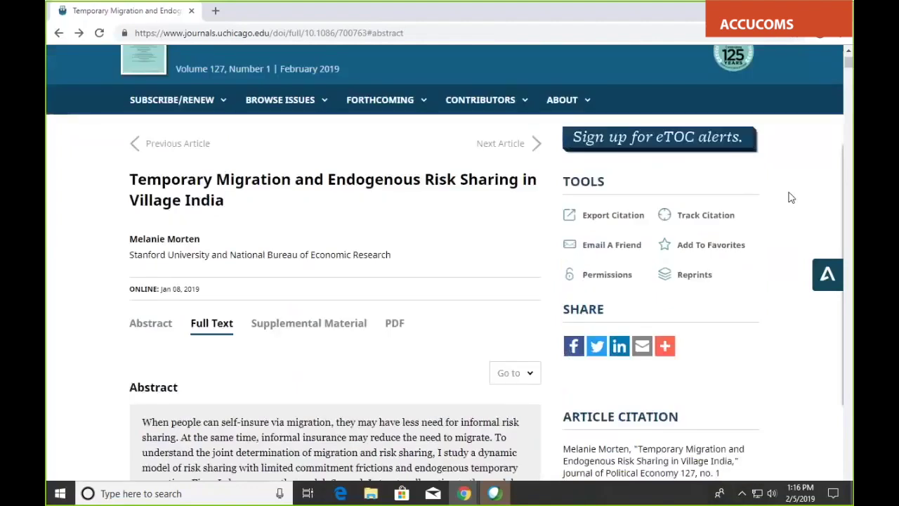
{"action": "scroll", "coordinate": [791, 197], "scroll_direction": "up", "scroll_amount": 1}
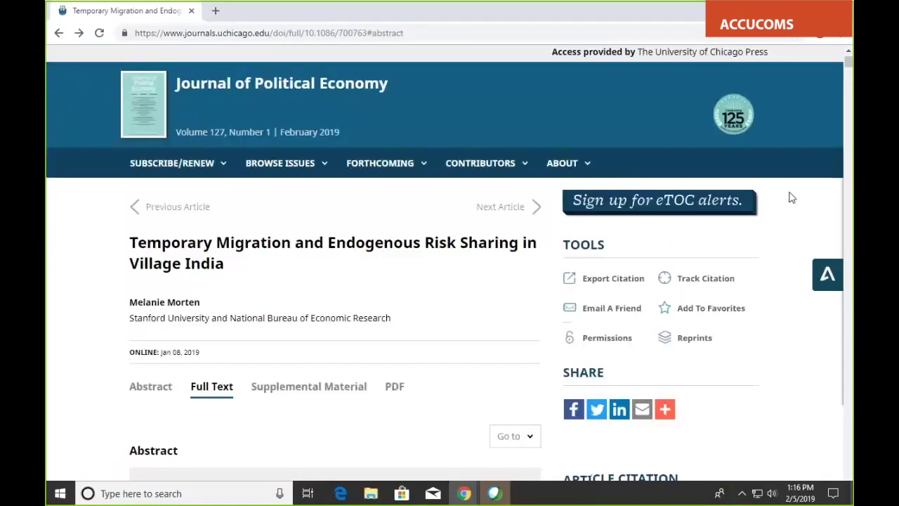
{"action": "scroll", "coordinate": [744, 272], "scroll_direction": "down", "scroll_amount": 1}
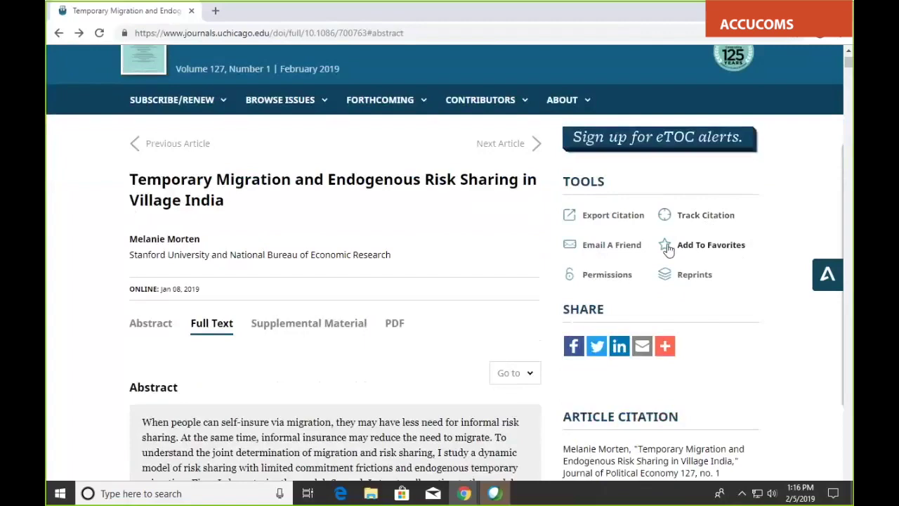
{"action": "scroll", "coordinate": [667, 245], "scroll_direction": "up", "scroll_amount": 2}
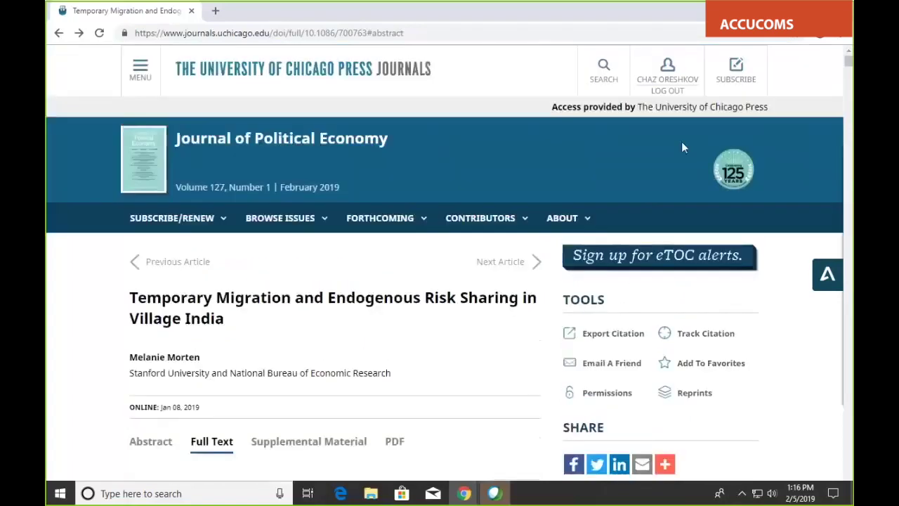
{"action": "scroll", "coordinate": [747, 317], "scroll_direction": "down", "scroll_amount": 2}
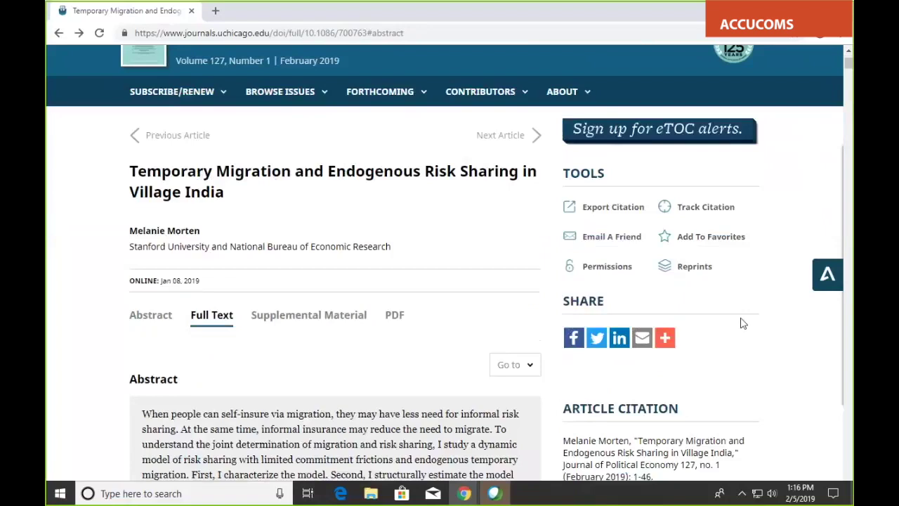
{"action": "scroll", "coordinate": [744, 324], "scroll_direction": "down", "scroll_amount": 1}
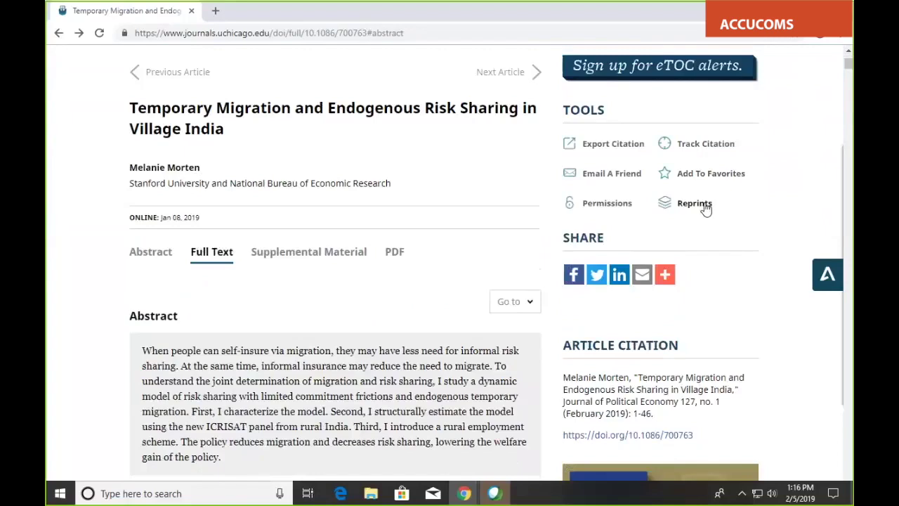
{"action": "scroll", "coordinate": [761, 203], "scroll_direction": "down", "scroll_amount": 1}
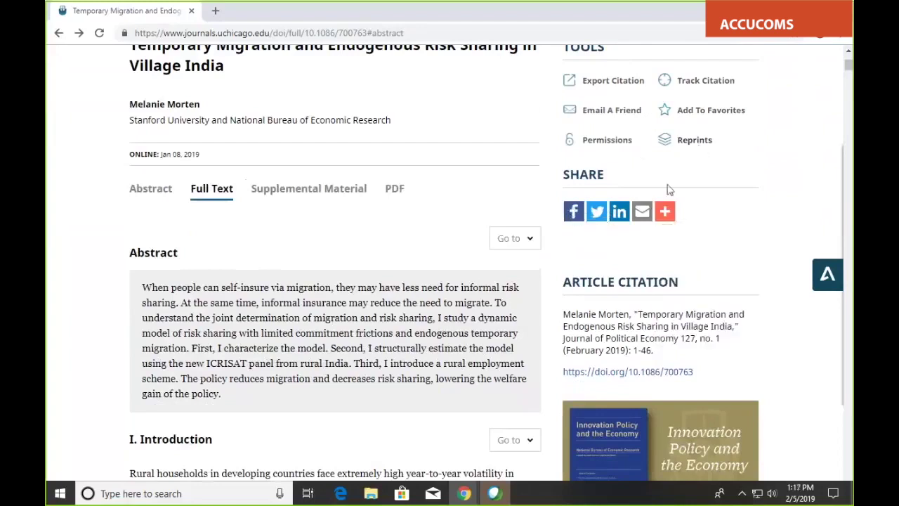
{"action": "mouse_move", "coordinate": [665, 210]}
{"action": "scroll", "coordinate": [756, 201], "scroll_direction": "down", "scroll_amount": 3}
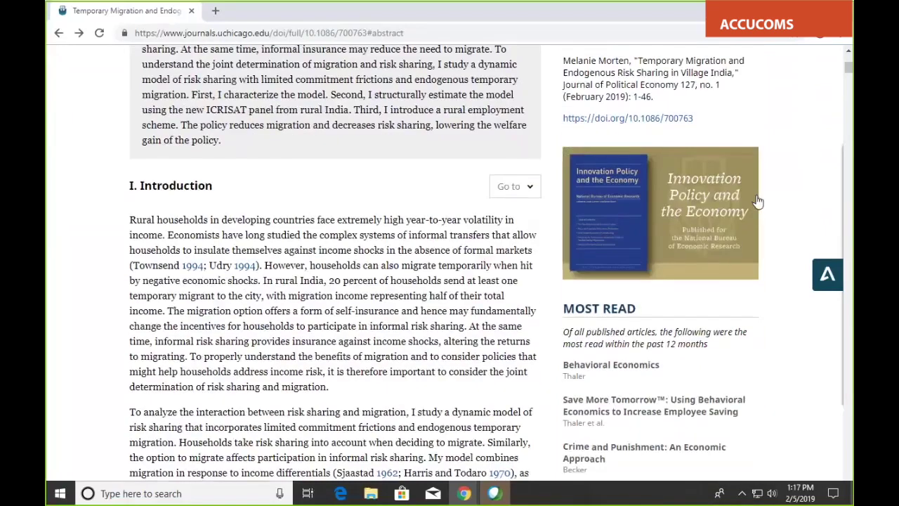
{"action": "scroll", "coordinate": [757, 202], "scroll_direction": "down", "scroll_amount": 1}
{"action": "scroll", "coordinate": [615, 207], "scroll_direction": "up", "scroll_amount": 4}
{"action": "scroll", "coordinate": [614, 208], "scroll_direction": "down", "scroll_amount": 5}
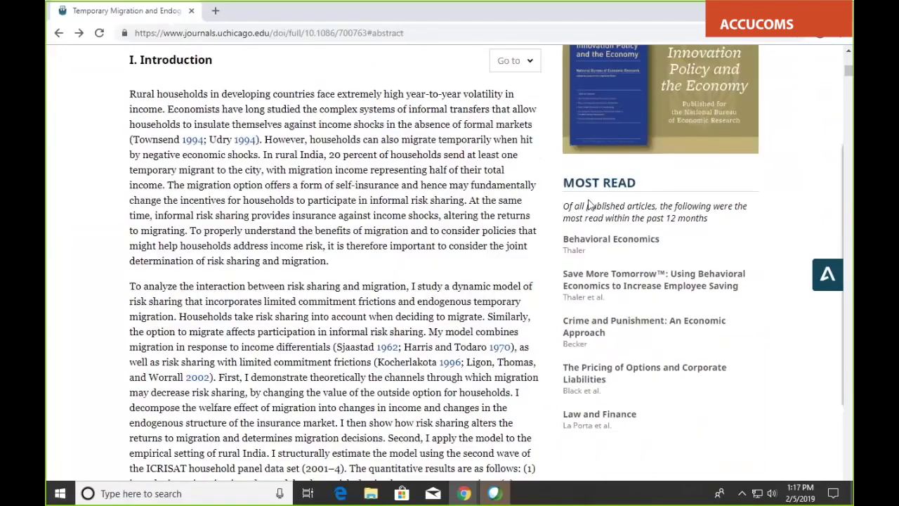
Find equation (1) in the full text, view its Show Math As options, close them, and look over the equations that follow
{"action": "scroll", "coordinate": [588, 204], "scroll_direction": "down", "scroll_amount": 15}
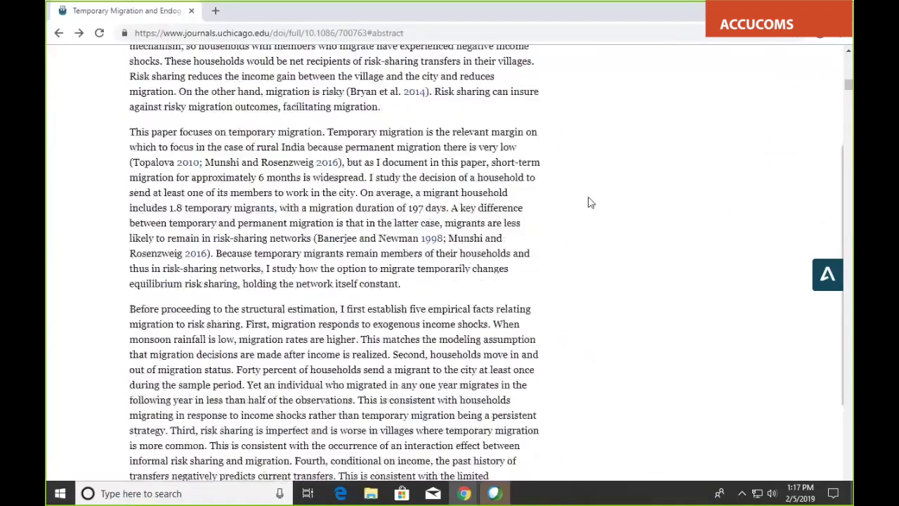
{"action": "scroll", "coordinate": [590, 203], "scroll_direction": "down", "scroll_amount": 20}
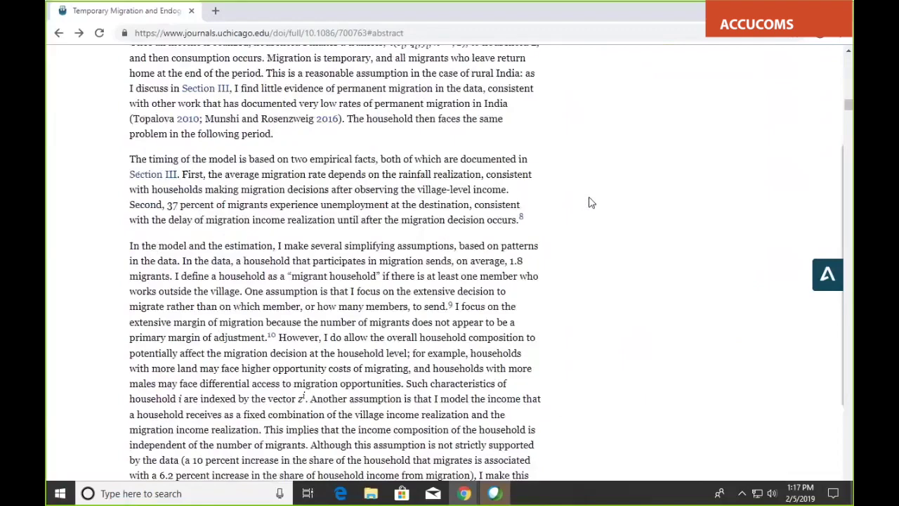
{"action": "scroll", "coordinate": [590, 203], "scroll_direction": "down", "scroll_amount": 6}
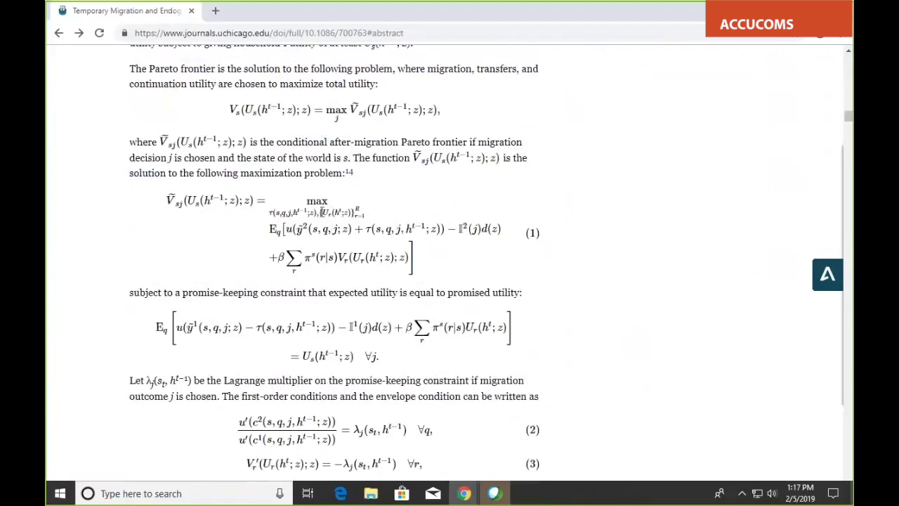
{"action": "right_click", "coordinate": [321, 212]}
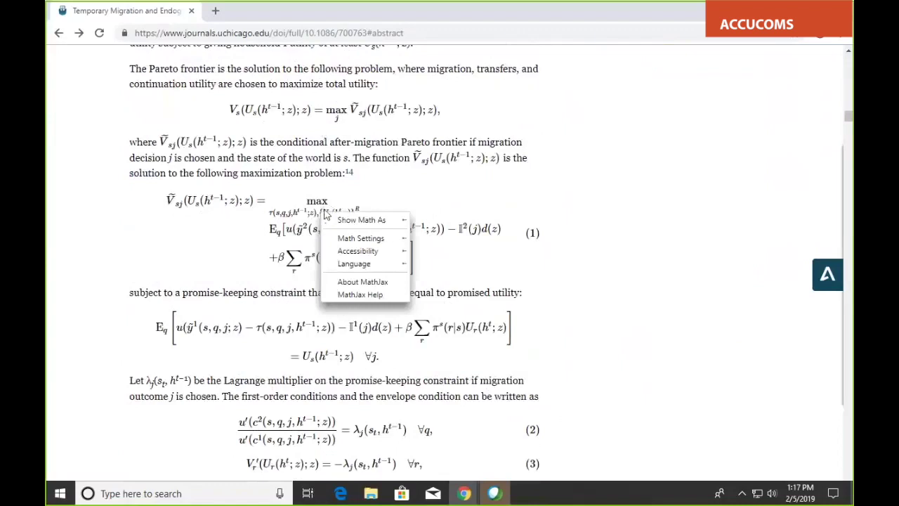
{"action": "mouse_move", "coordinate": [352, 220]}
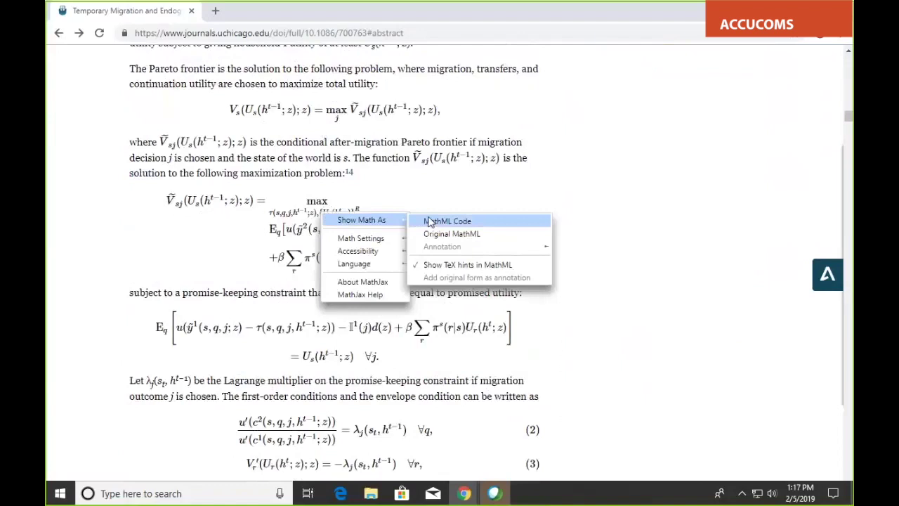
{"action": "left_click", "coordinate": [420, 188]}
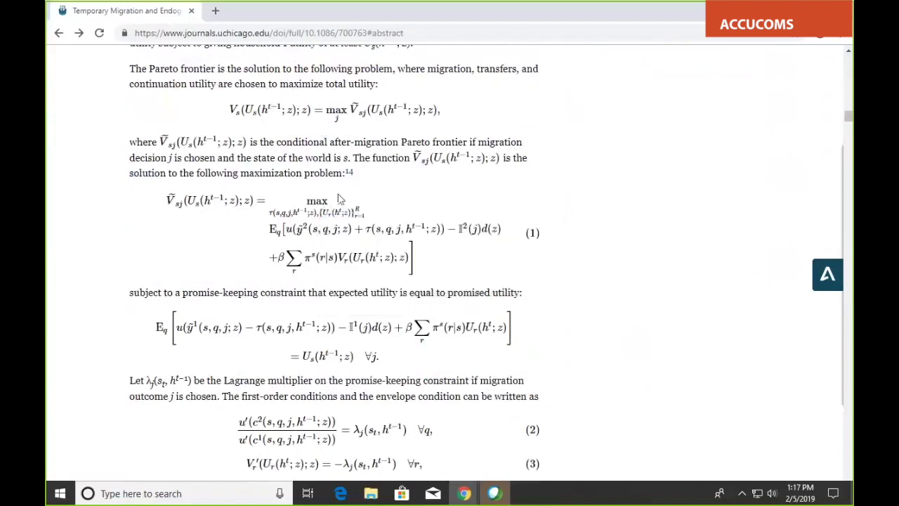
{"action": "scroll", "coordinate": [309, 235], "scroll_direction": "down", "scroll_amount": 1}
{"action": "scroll", "coordinate": [309, 235], "scroll_direction": "down", "scroll_amount": 3}
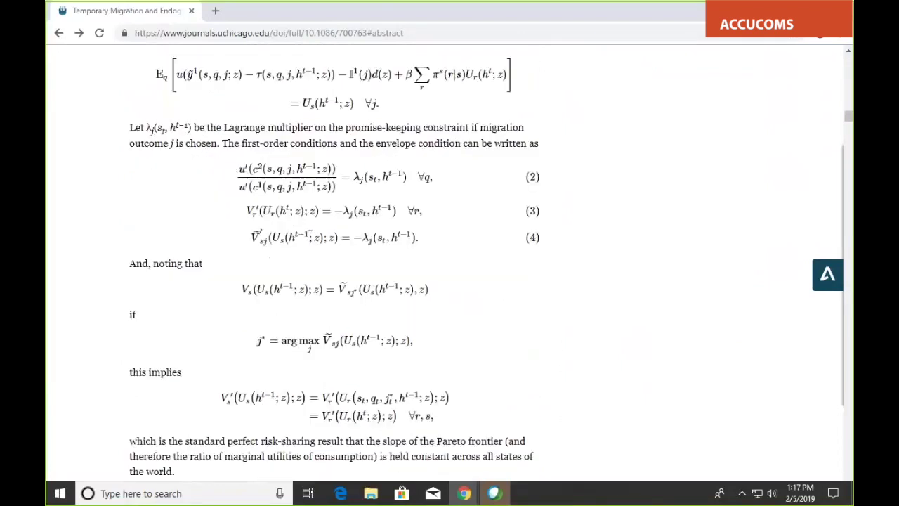
Return to the start of the article and go to the next article in the issue
{"action": "scroll", "coordinate": [309, 235], "scroll_direction": "up", "scroll_amount": 6}
{"action": "scroll", "coordinate": [309, 236], "scroll_direction": "up", "scroll_amount": 20}
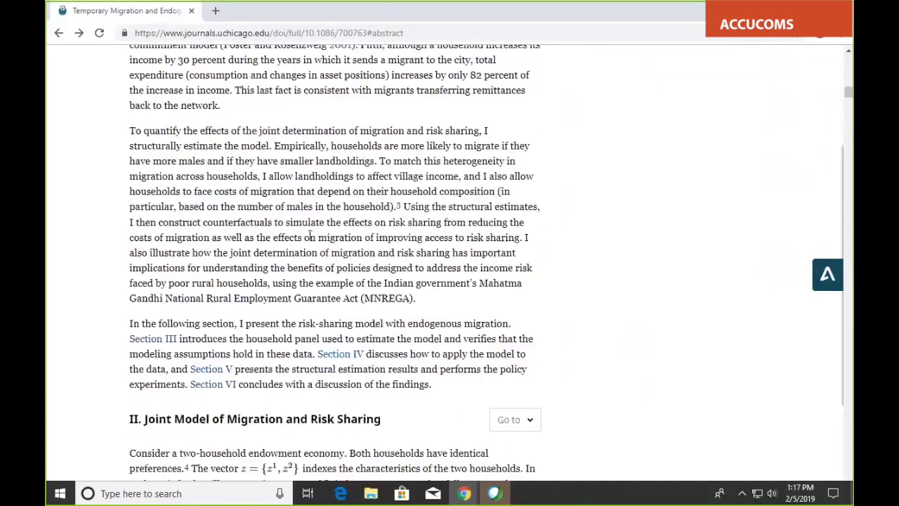
{"action": "scroll", "coordinate": [309, 237], "scroll_direction": "up", "scroll_amount": 8}
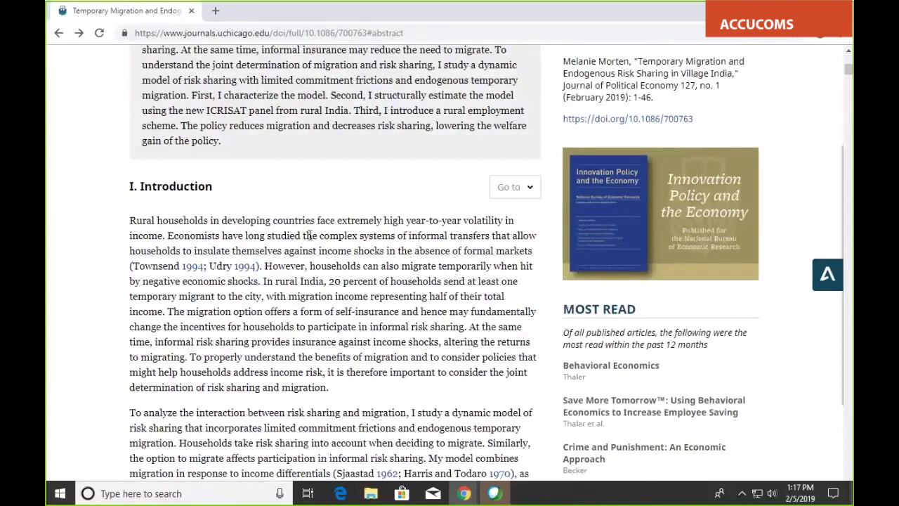
{"action": "scroll", "coordinate": [309, 236], "scroll_direction": "up", "scroll_amount": 10}
{"action": "left_click", "coordinate": [501, 204]}
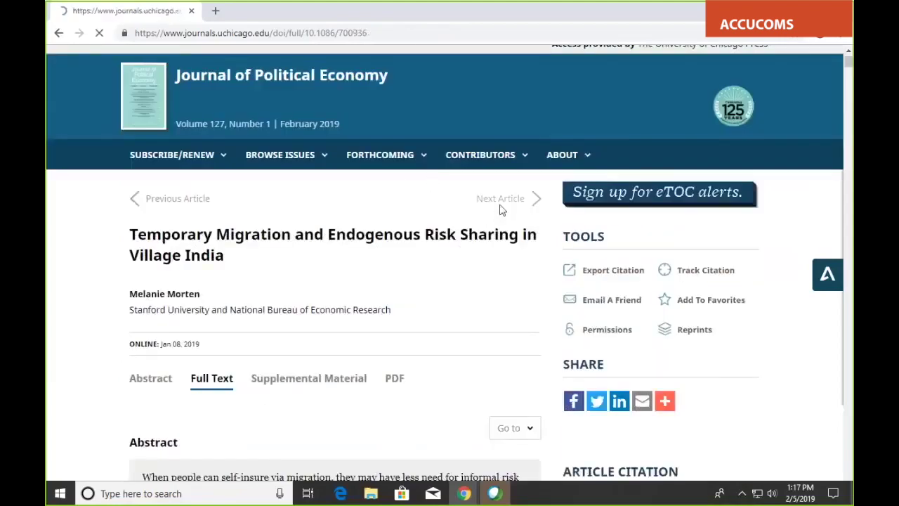
{"action": "mouse_move", "coordinate": [501, 209]}
Open the Altmetric details of the article "Democracy Does Cause Growth" and look over the attention summary
{"action": "scroll", "coordinate": [628, 297], "scroll_direction": "down", "scroll_amount": 3}
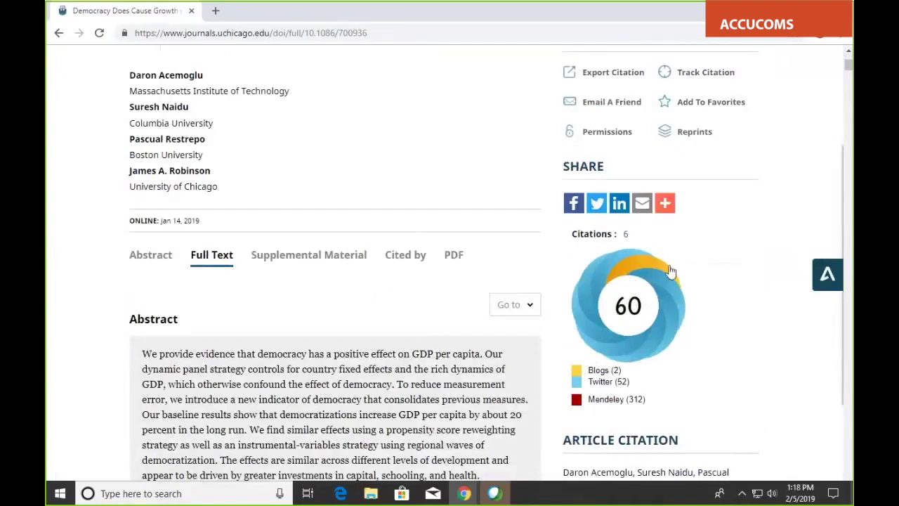
{"action": "left_click", "coordinate": [652, 292]}
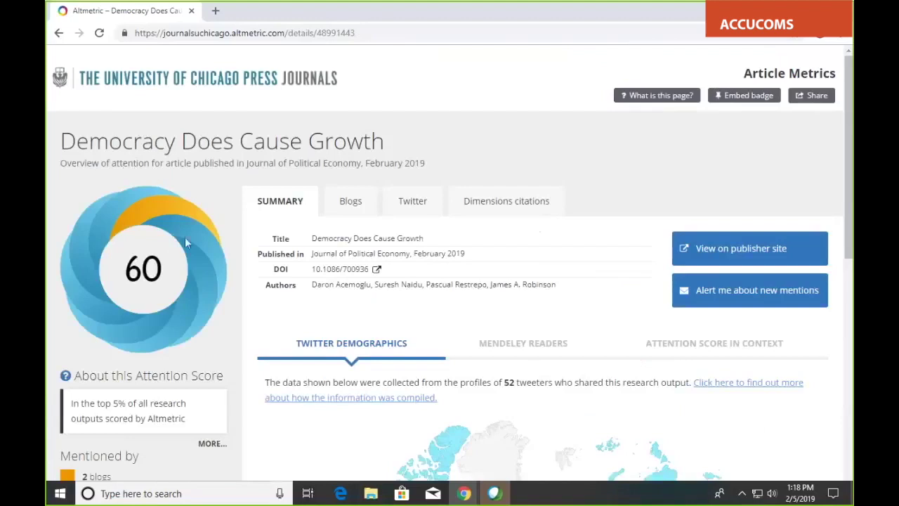
{"action": "scroll", "coordinate": [294, 257], "scroll_direction": "down", "scroll_amount": 1}
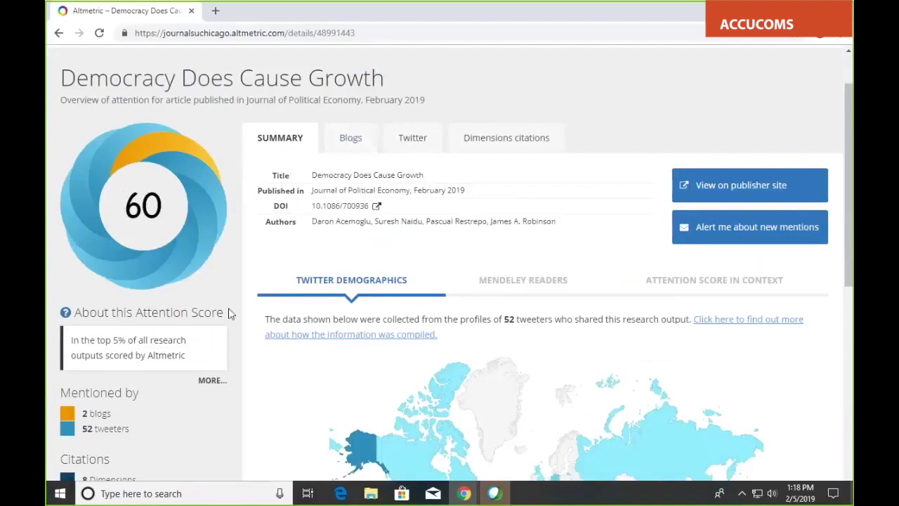
View the blog posts and tweets mentioning the article, and go back to the blog mentions
{"action": "left_click", "coordinate": [350, 141]}
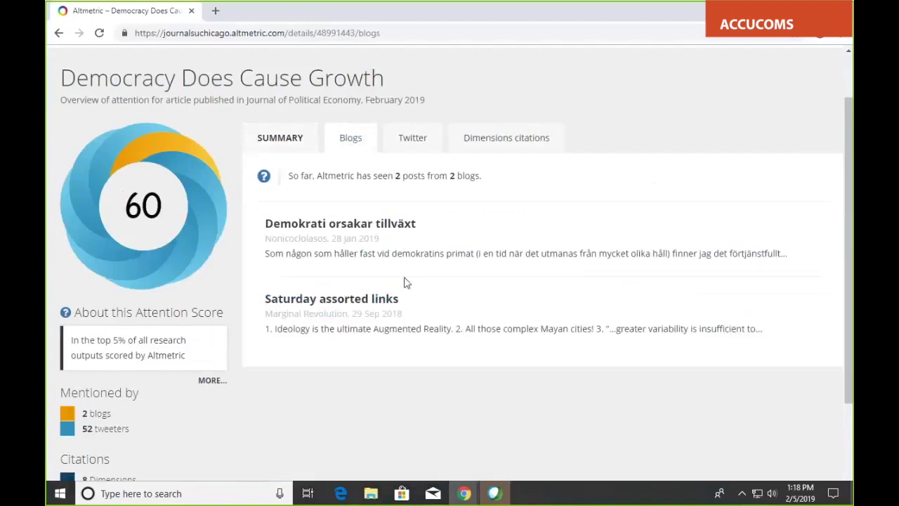
{"action": "left_click", "coordinate": [413, 140]}
{"action": "scroll", "coordinate": [234, 279], "scroll_direction": "down", "scroll_amount": 3}
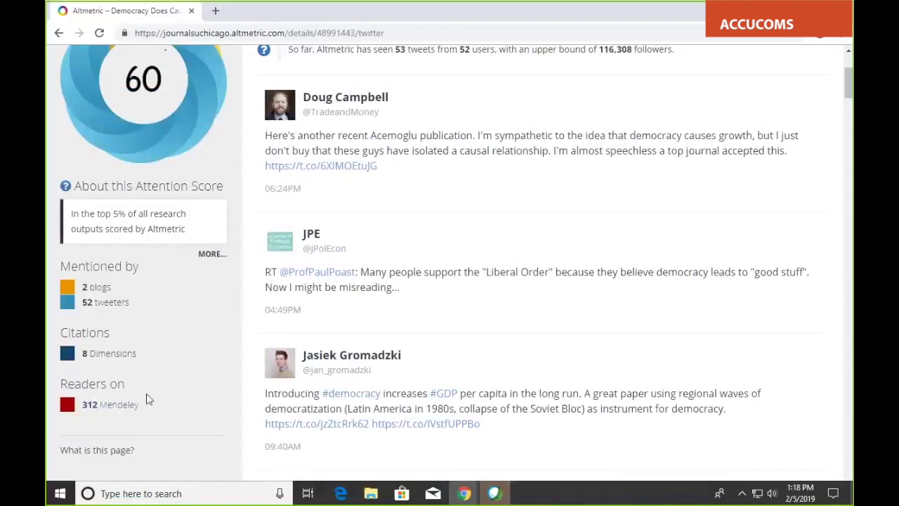
{"action": "left_click", "coordinate": [59, 33]}
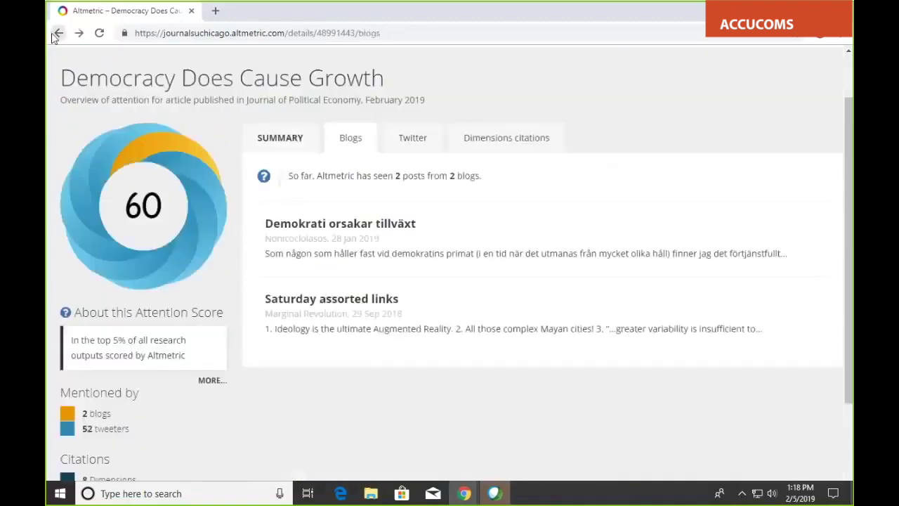
Return from the Altmetric details to the article and search for "democracy" with the scope set to Anywhere
{"action": "left_click", "coordinate": [55, 33]}
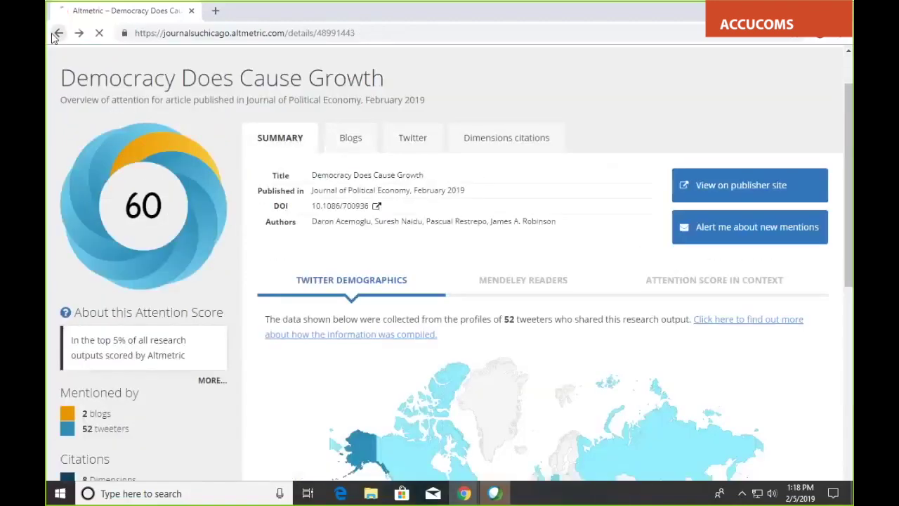
{"action": "left_click", "coordinate": [55, 35]}
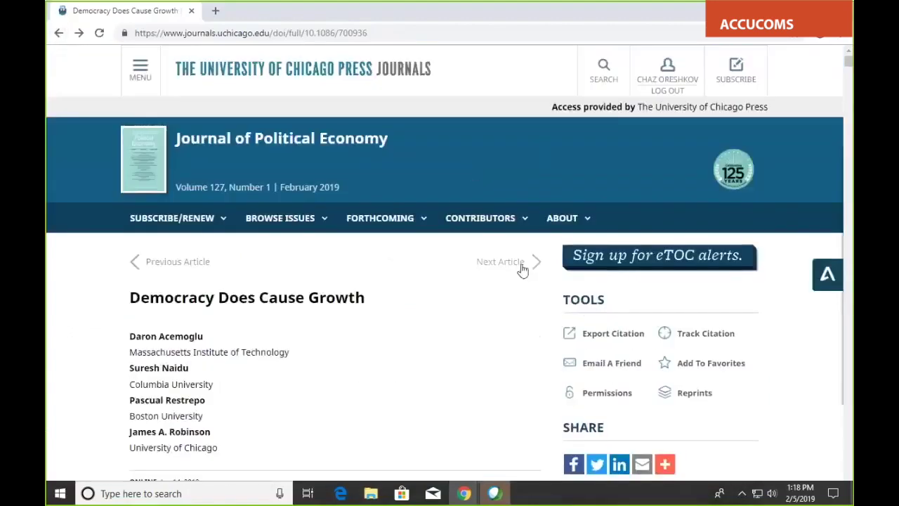
{"action": "left_click", "coordinate": [604, 70]}
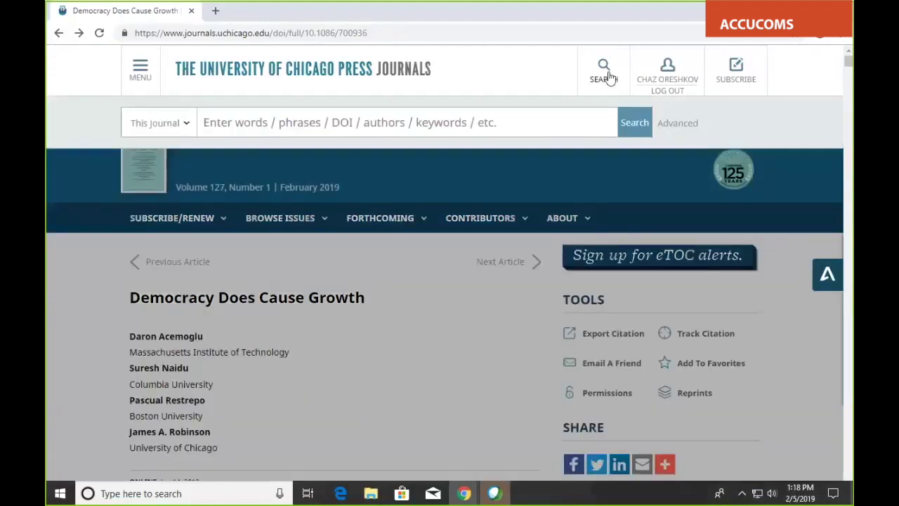
{"action": "left_click", "coordinate": [175, 126]}
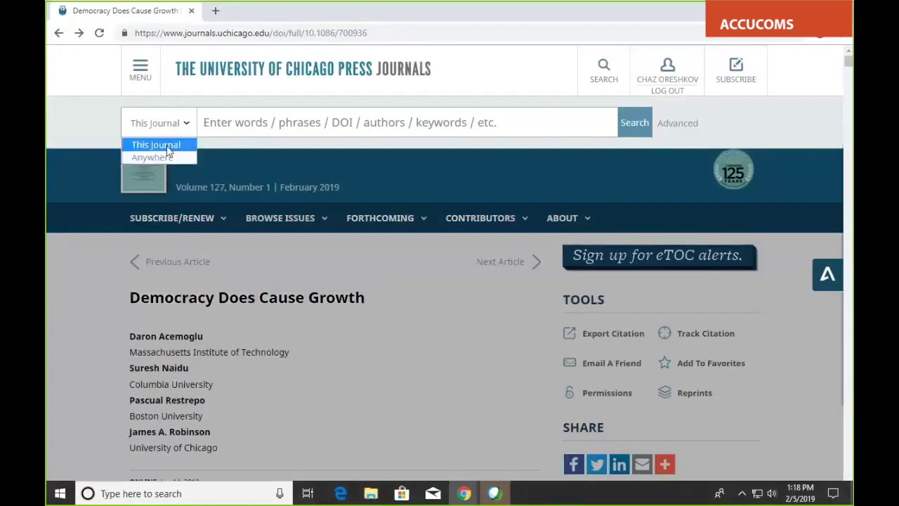
{"action": "left_click", "coordinate": [222, 125]}
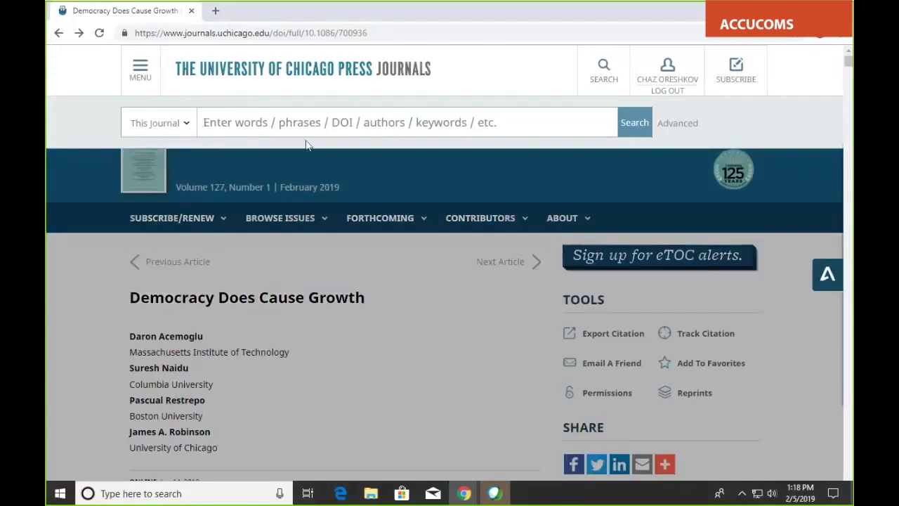
{"action": "type", "text": "dem"}
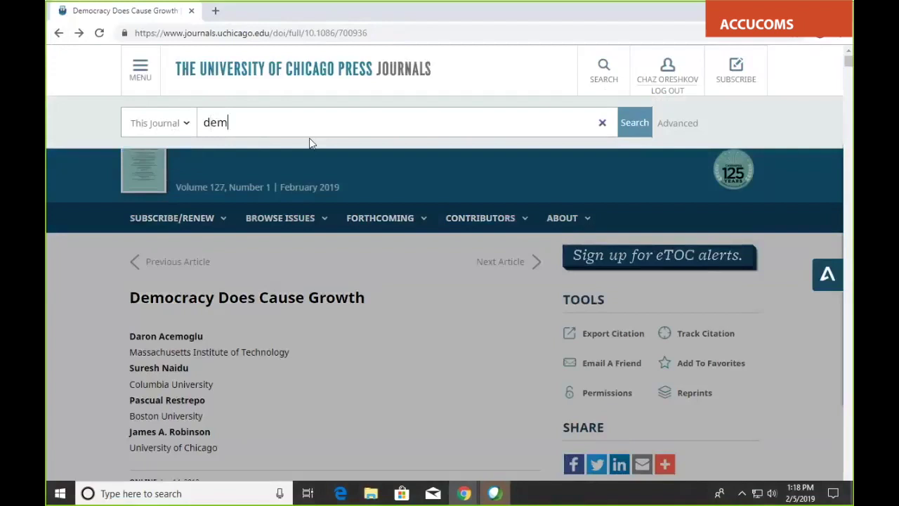
{"action": "type", "text": "ocracy"}
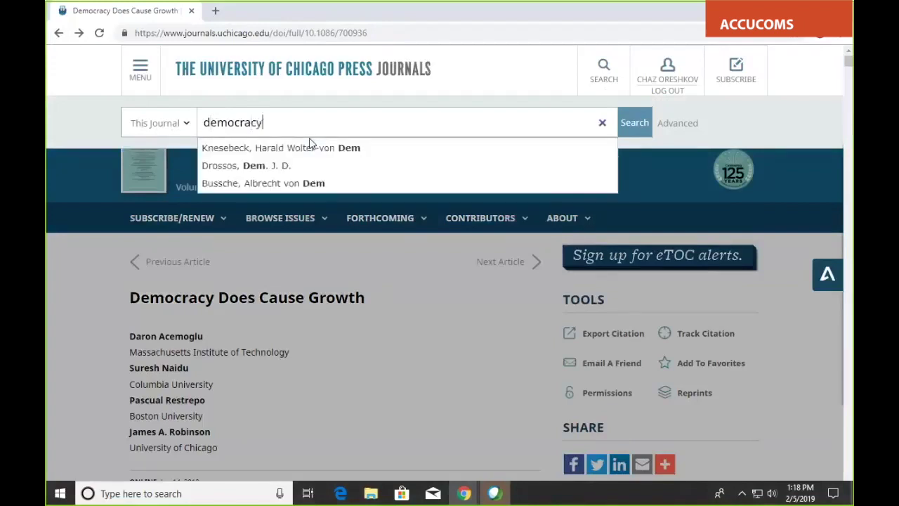
{"action": "left_click", "coordinate": [185, 127]}
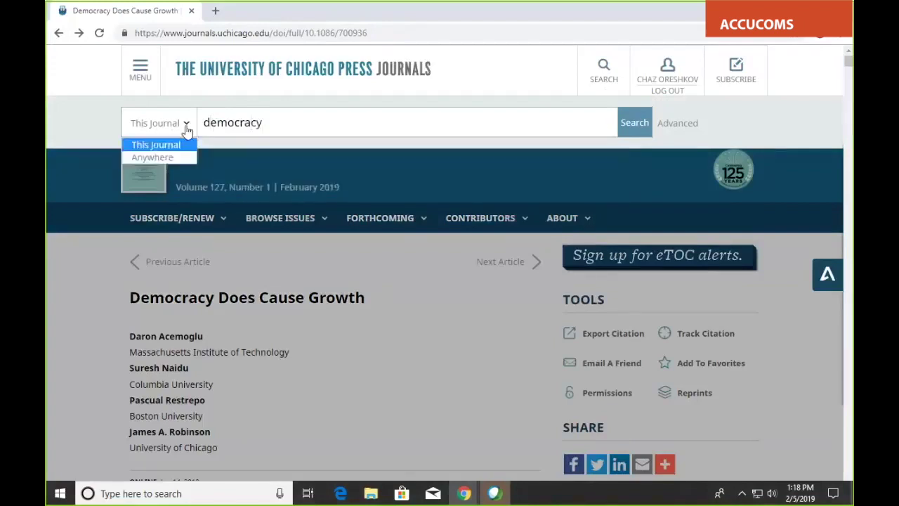
{"action": "left_click", "coordinate": [153, 157]}
{"action": "left_click", "coordinate": [635, 126]}
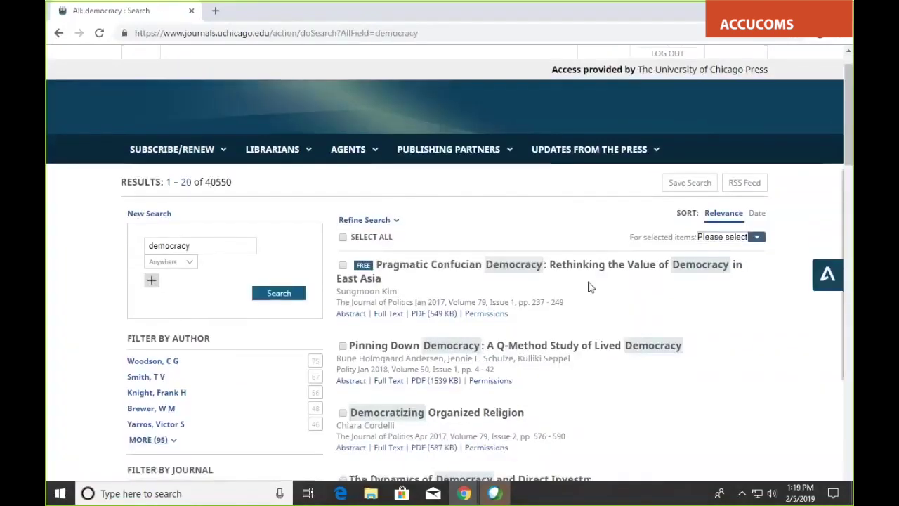
Look over the search results and the filters by author, journal, date and article type
{"action": "scroll", "coordinate": [589, 287], "scroll_direction": "down", "scroll_amount": 2}
{"action": "scroll", "coordinate": [589, 287], "scroll_direction": "up", "scroll_amount": 2}
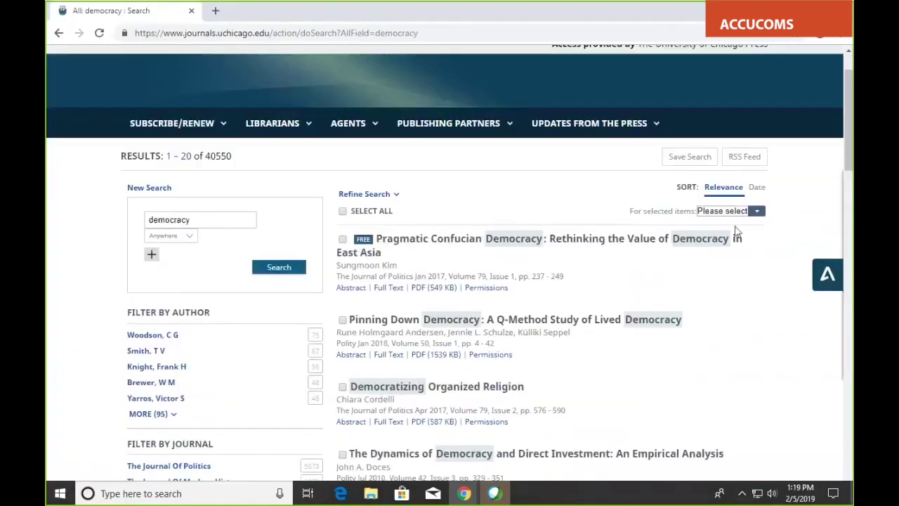
{"action": "scroll", "coordinate": [698, 206], "scroll_direction": "up", "scroll_amount": 1}
{"action": "scroll", "coordinate": [697, 206], "scroll_direction": "down", "scroll_amount": 1}
{"action": "scroll", "coordinate": [698, 206], "scroll_direction": "down", "scroll_amount": 1}
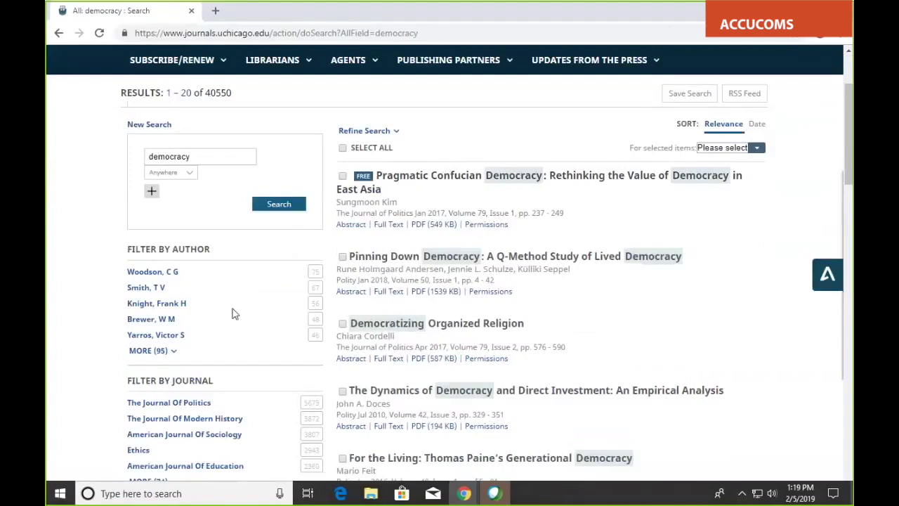
{"action": "scroll", "coordinate": [164, 301], "scroll_direction": "down", "scroll_amount": 1}
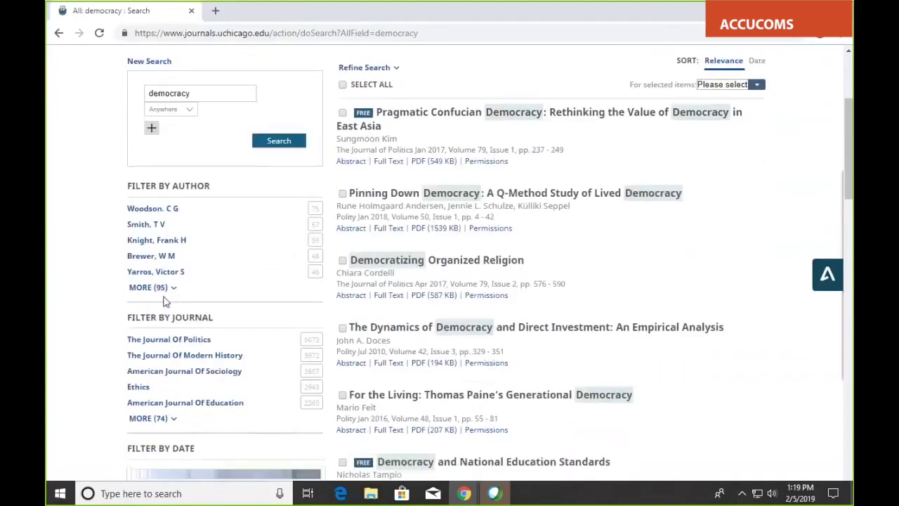
{"action": "scroll", "coordinate": [164, 301], "scroll_direction": "up", "scroll_amount": 1}
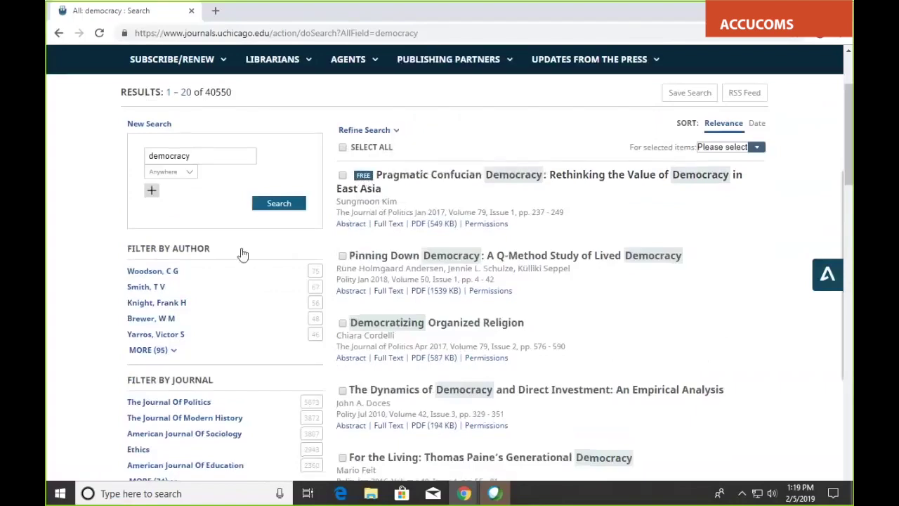
{"action": "scroll", "coordinate": [242, 254], "scroll_direction": "down", "scroll_amount": 2}
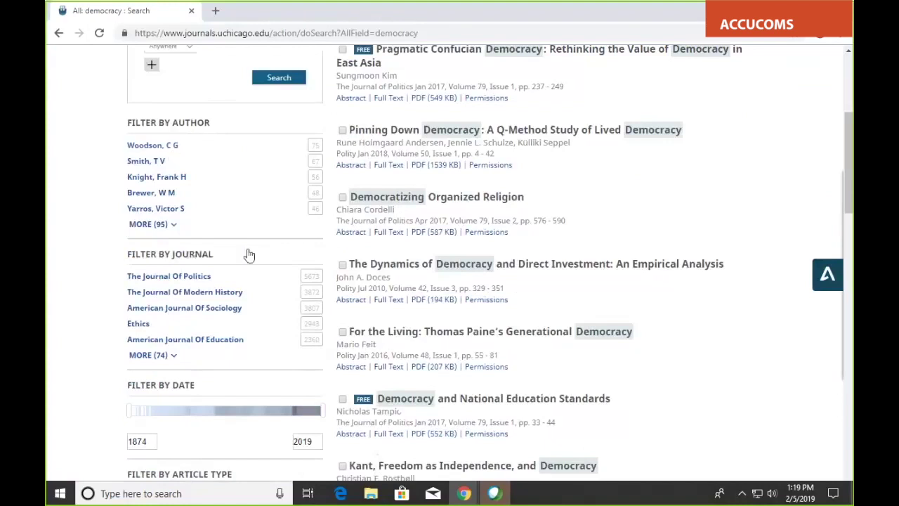
{"action": "scroll", "coordinate": [225, 232], "scroll_direction": "down", "scroll_amount": 1}
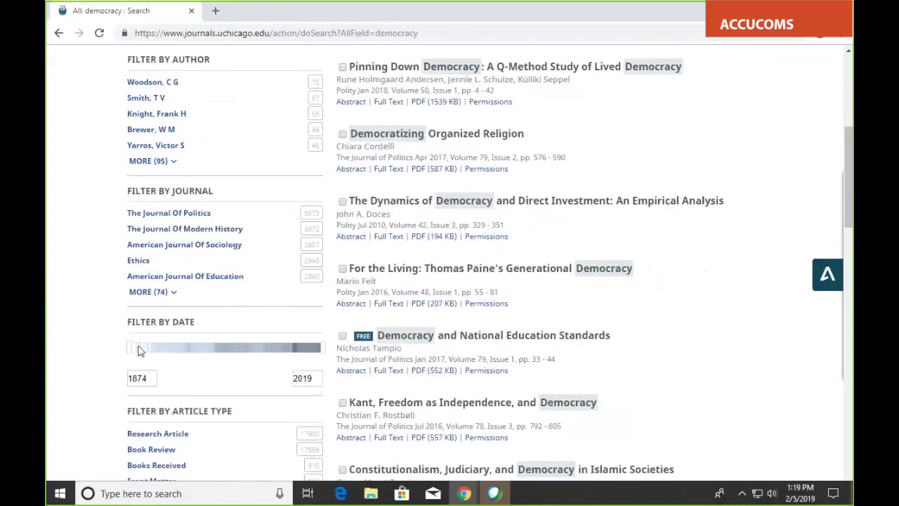
{"action": "scroll", "coordinate": [206, 335], "scroll_direction": "up", "scroll_amount": 5}
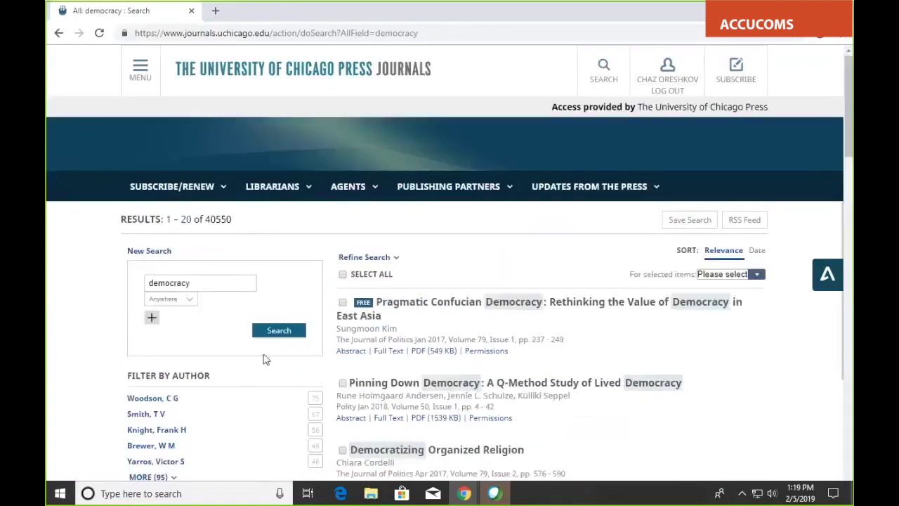
Filter the democracy search results to The Journal of Politics
{"action": "scroll", "coordinate": [261, 360], "scroll_direction": "down", "scroll_amount": 4}
{"action": "scroll", "coordinate": [258, 359], "scroll_direction": "down", "scroll_amount": 1}
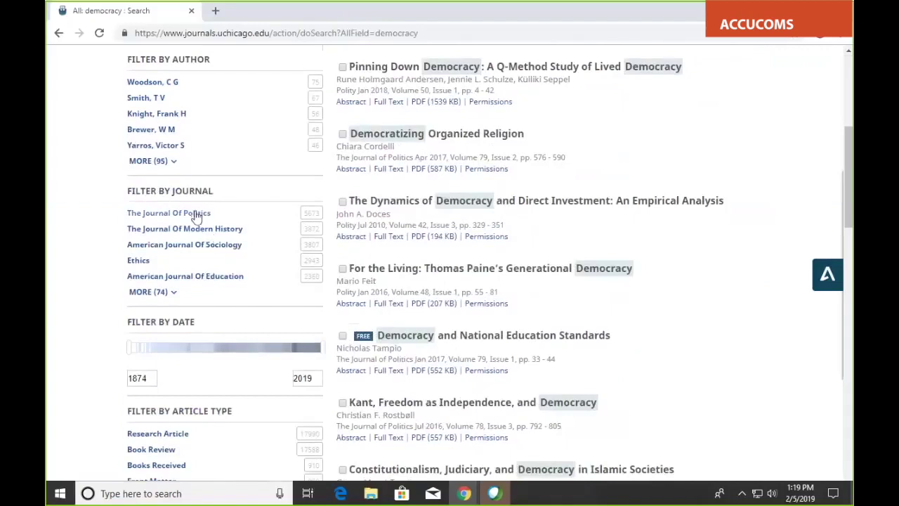
{"action": "left_click", "coordinate": [197, 214]}
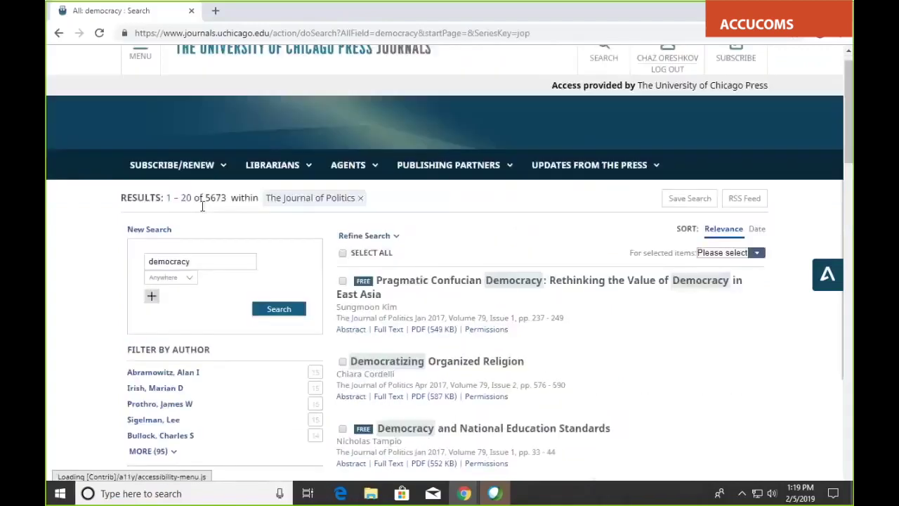
Narrow the date filter of the results to the range 1980 to 1983
{"action": "scroll", "coordinate": [280, 290], "scroll_direction": "down", "scroll_amount": 3}
{"action": "scroll", "coordinate": [281, 290], "scroll_direction": "down", "scroll_amount": 3}
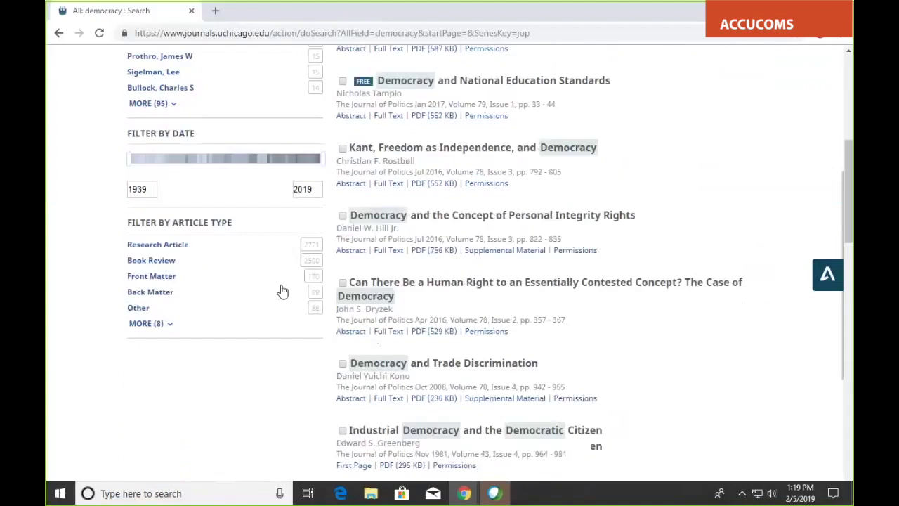
{"action": "left_click_drag", "start_coordinate": [128, 147], "coordinate": [229, 162]}
{"action": "scroll", "coordinate": [307, 322], "scroll_direction": "down", "scroll_amount": 3}
{"action": "scroll", "coordinate": [307, 321], "scroll_direction": "down", "scroll_amount": 3}
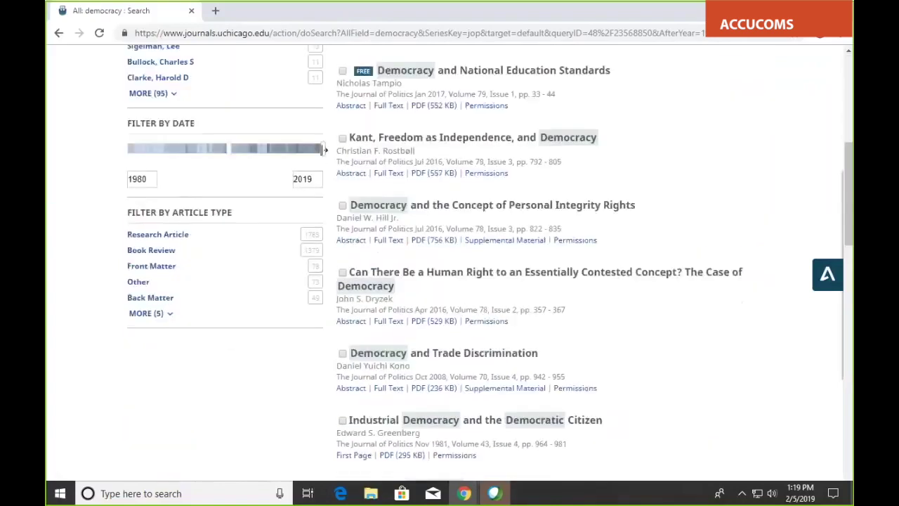
{"action": "left_click_drag", "start_coordinate": [324, 149], "coordinate": [236, 167]}
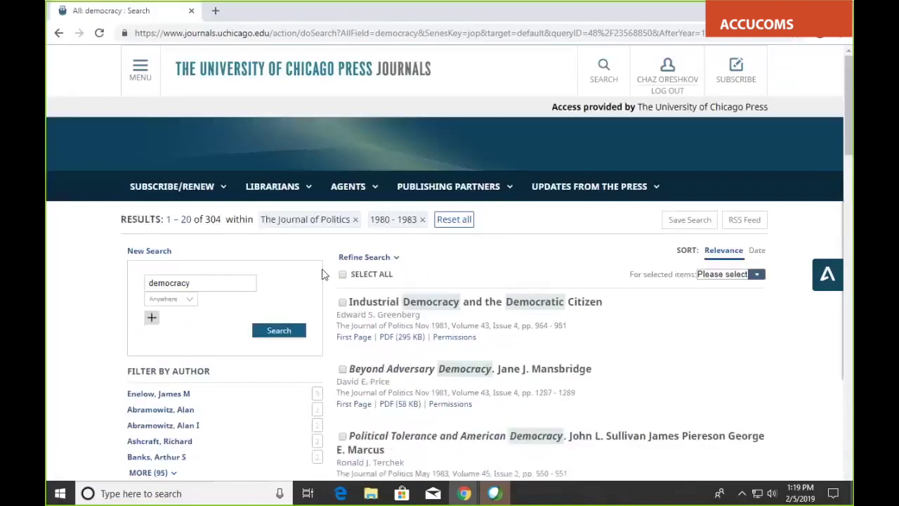
Look through the date-filtered results and limit them to the Research Article type
{"action": "scroll", "coordinate": [295, 273], "scroll_direction": "down", "scroll_amount": 2}
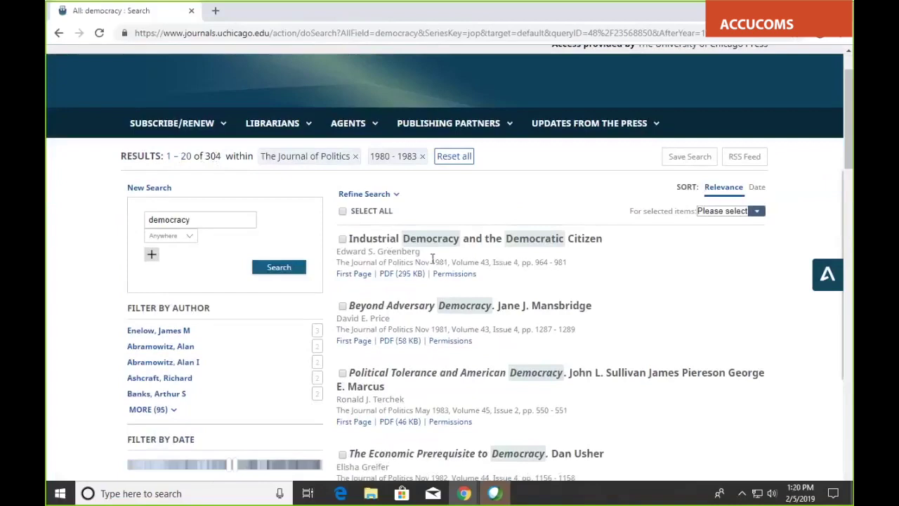
{"action": "scroll", "coordinate": [581, 272], "scroll_direction": "down", "scroll_amount": 3}
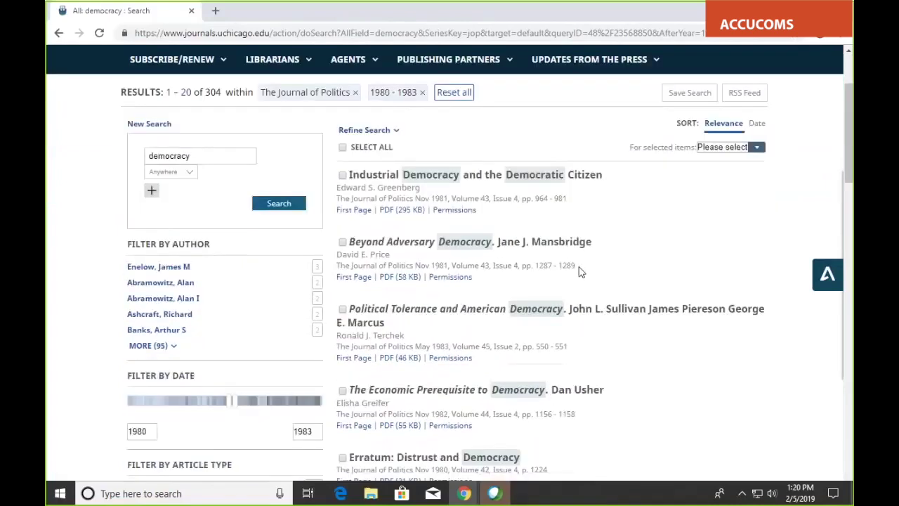
{"action": "scroll", "coordinate": [580, 272], "scroll_direction": "down", "scroll_amount": 1}
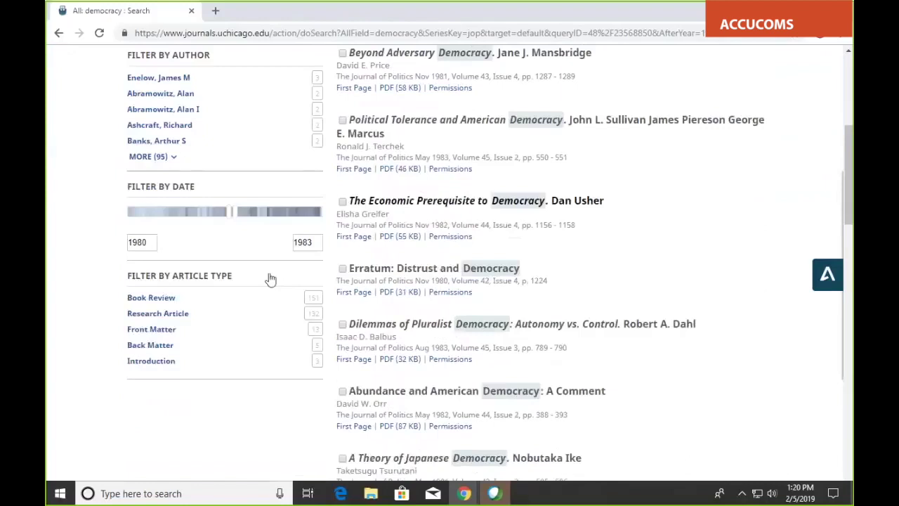
{"action": "left_click", "coordinate": [161, 317]}
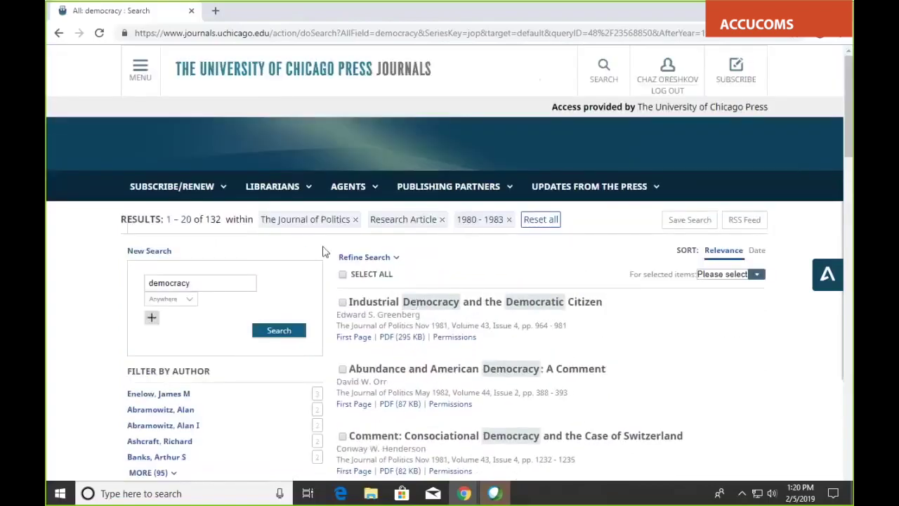
Select "Industrial Democracy and the Democratic Citizen" and "Abundance and American Democracy: A Comment", and view the actions available for selected items
{"action": "scroll", "coordinate": [325, 251], "scroll_direction": "down", "scroll_amount": 3}
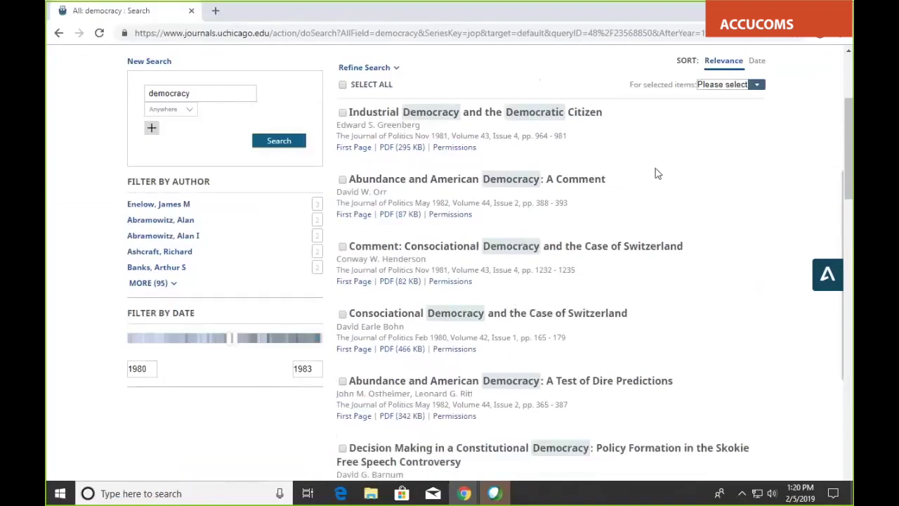
{"action": "scroll", "coordinate": [750, 111], "scroll_direction": "up", "scroll_amount": 1}
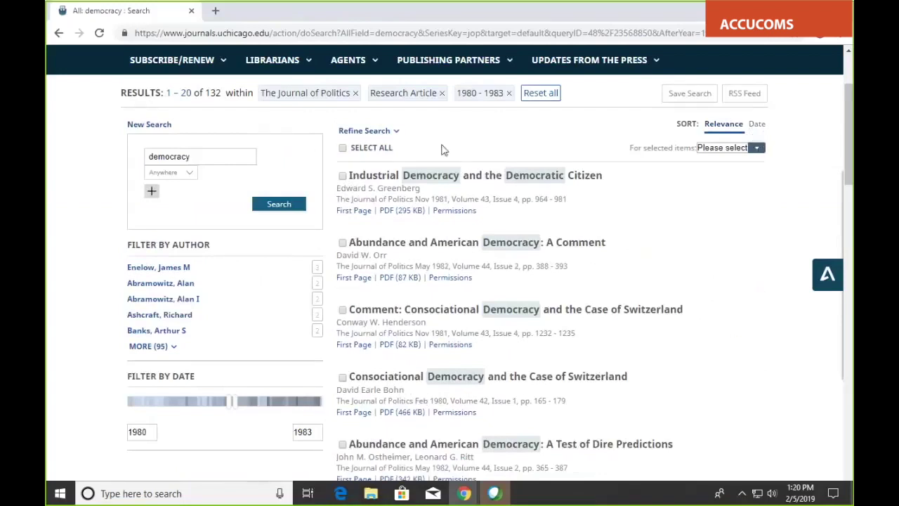
{"action": "left_click", "coordinate": [342, 176]}
{"action": "left_click", "coordinate": [342, 243]}
{"action": "left_click", "coordinate": [762, 152]}
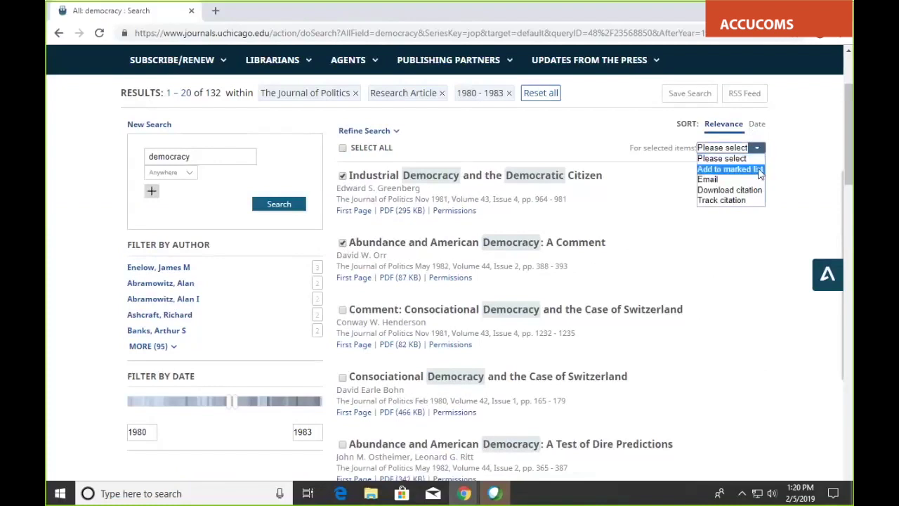
{"action": "left_click", "coordinate": [772, 135]}
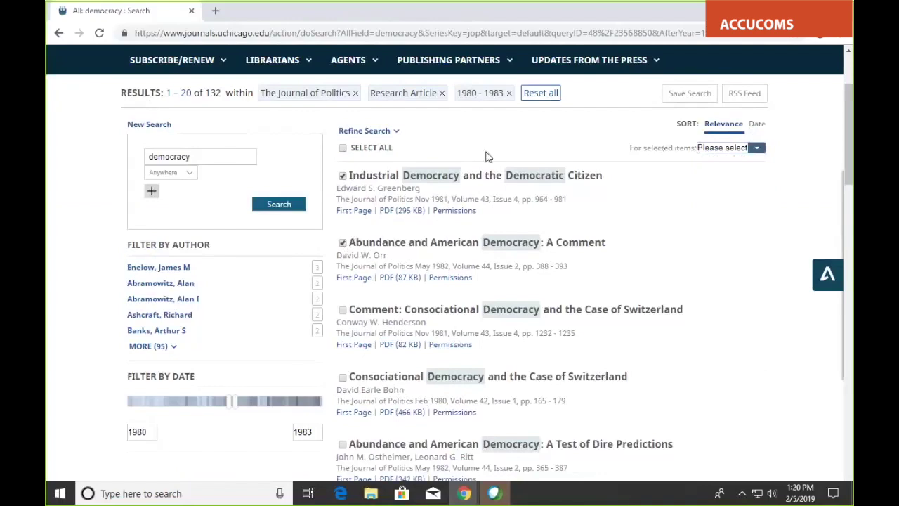
Open the article "Industrial Democracy and the Democratic Citizen", view its Export Citation format options, and return to the article
{"action": "left_click", "coordinate": [531, 177]}
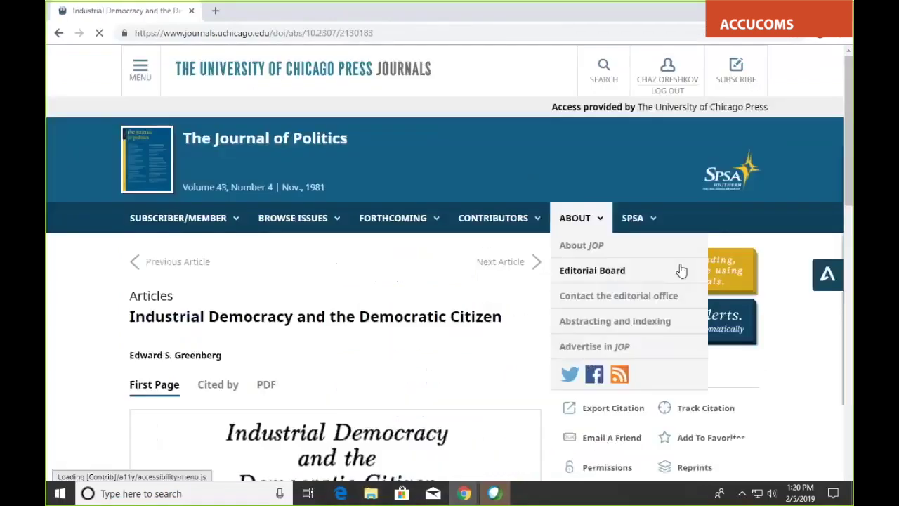
{"action": "scroll", "coordinate": [562, 316], "scroll_direction": "down", "scroll_amount": 3}
{"action": "left_click", "coordinate": [612, 220]}
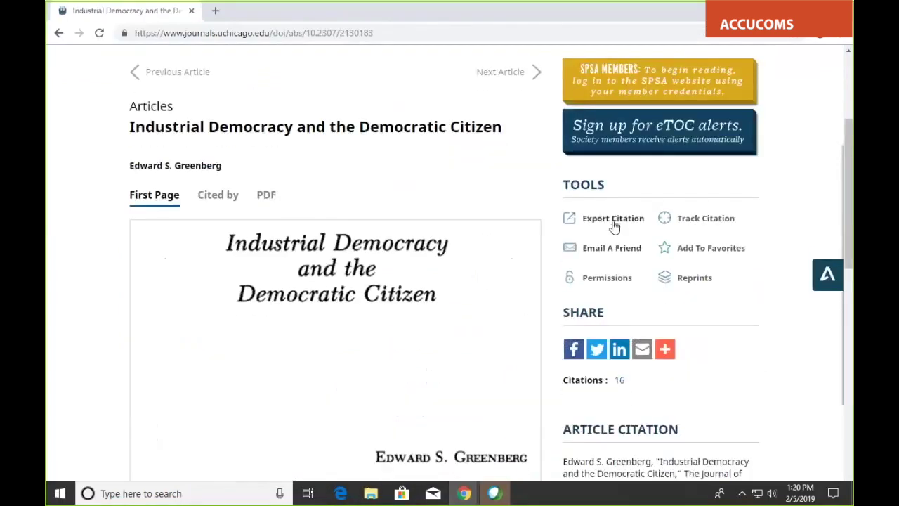
{"action": "scroll", "coordinate": [520, 277], "scroll_direction": "down", "scroll_amount": 1}
{"action": "scroll", "coordinate": [518, 276], "scroll_direction": "down", "scroll_amount": 1}
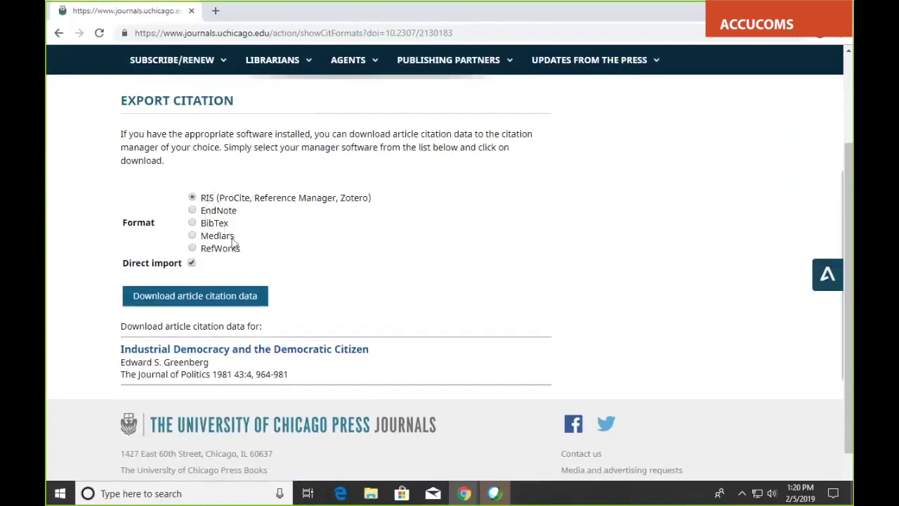
{"action": "left_click", "coordinate": [59, 34]}
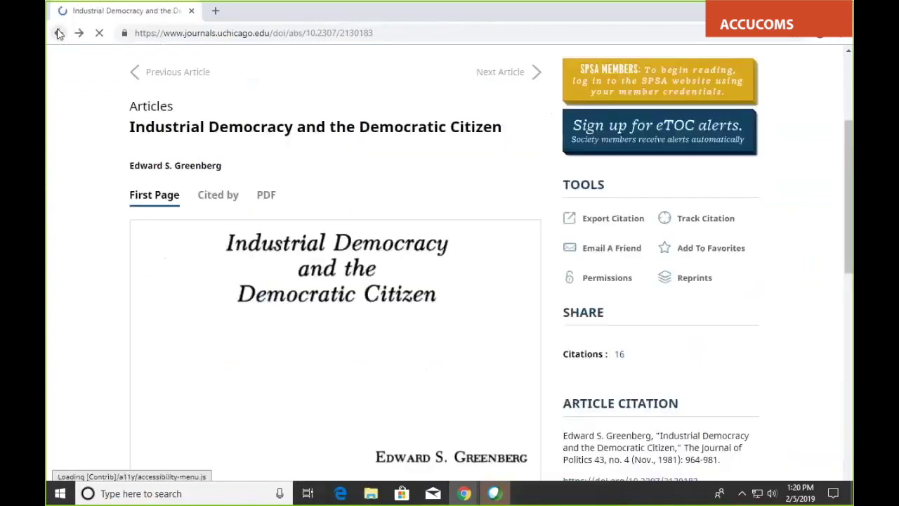
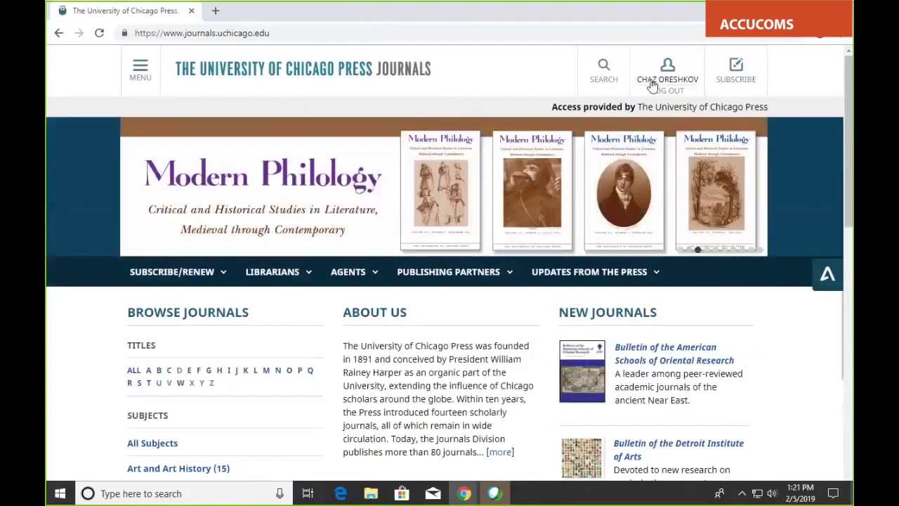
Open the My Account page from the journals home page
{"action": "left_click", "coordinate": [653, 85]}
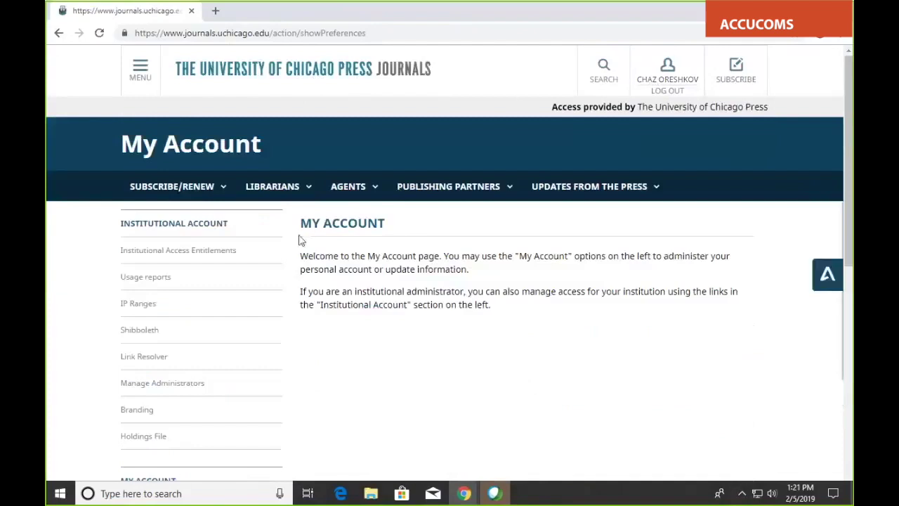
Open the Institutional Access Entitlements page and examine the listed publication titles and the coverage period of Afterall
{"action": "scroll", "coordinate": [394, 232], "scroll_direction": "down", "scroll_amount": 1}
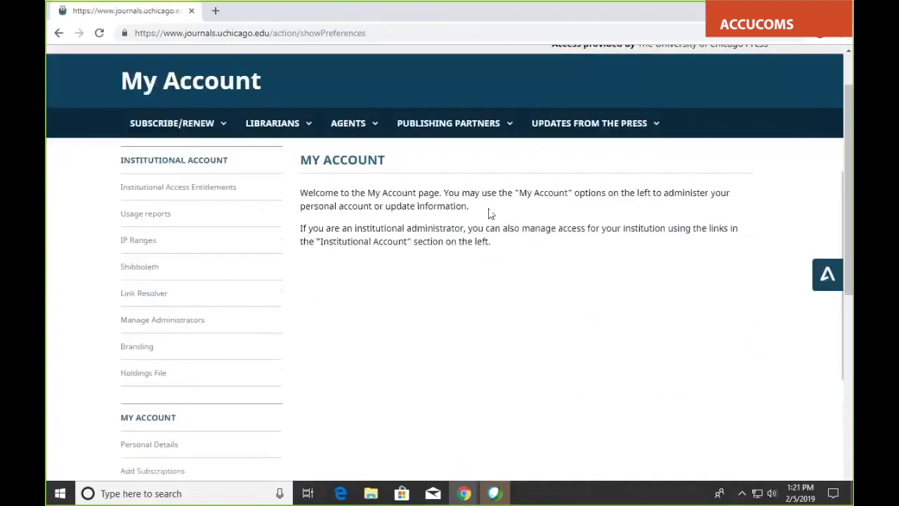
{"action": "scroll", "coordinate": [402, 196], "scroll_direction": "up", "scroll_amount": 1}
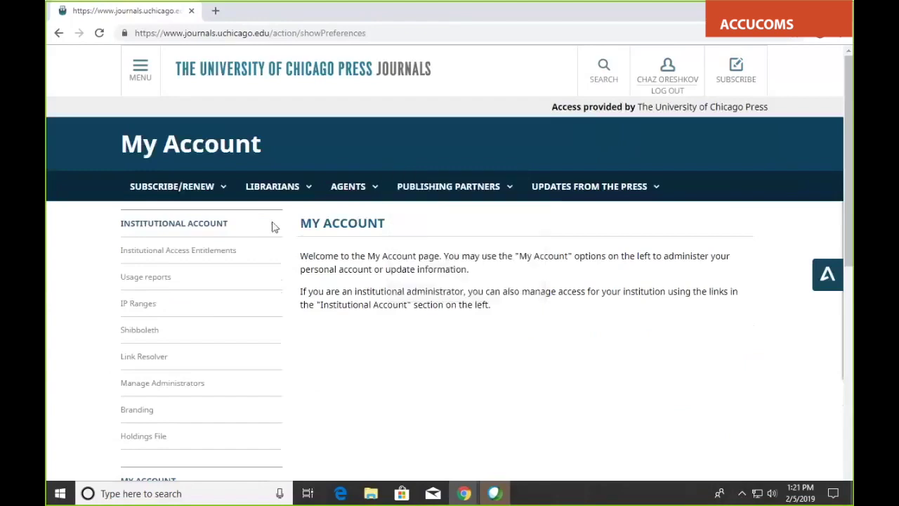
{"action": "scroll", "coordinate": [281, 226], "scroll_direction": "down", "scroll_amount": 1}
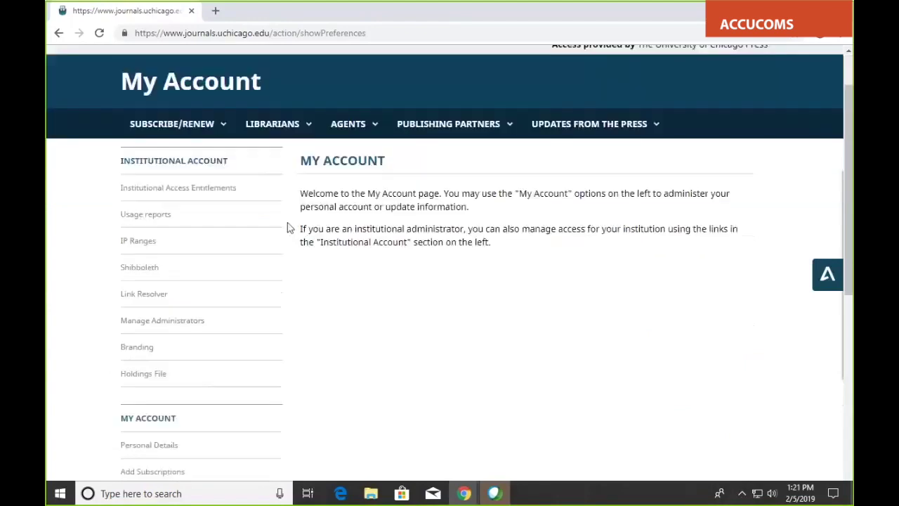
{"action": "left_click", "coordinate": [201, 187]}
{"action": "scroll", "coordinate": [582, 255], "scroll_direction": "down", "scroll_amount": 3}
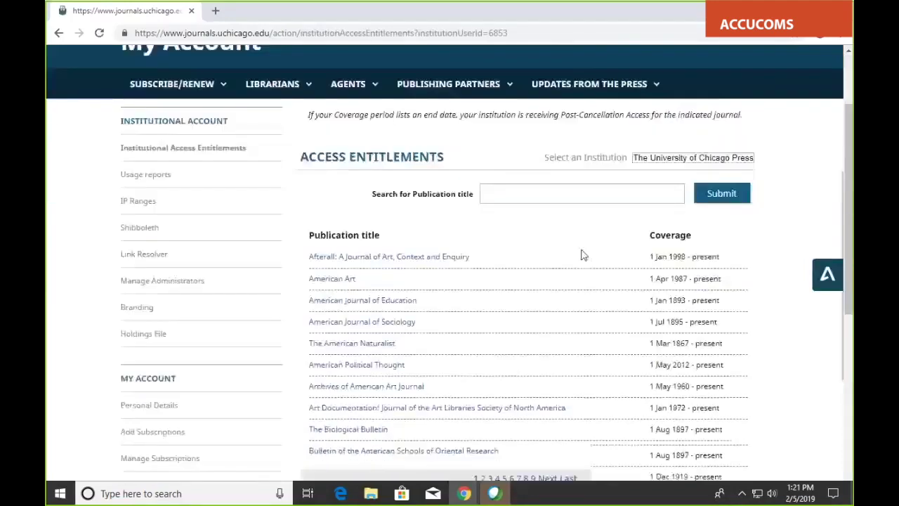
{"action": "left_click_drag", "start_coordinate": [309, 172], "coordinate": [538, 177]}
{"action": "left_click_drag", "start_coordinate": [650, 169], "coordinate": [724, 171]}
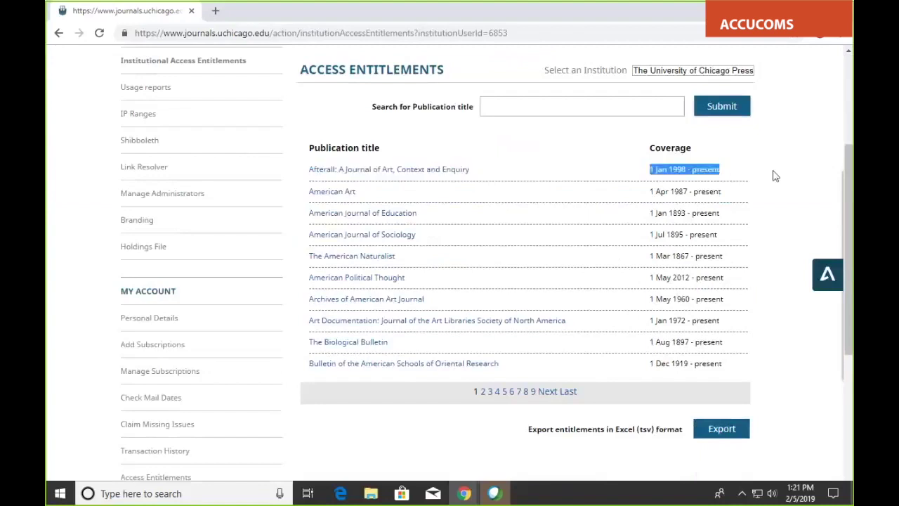
{"action": "scroll", "coordinate": [301, 183], "scroll_direction": "up", "scroll_amount": 1}
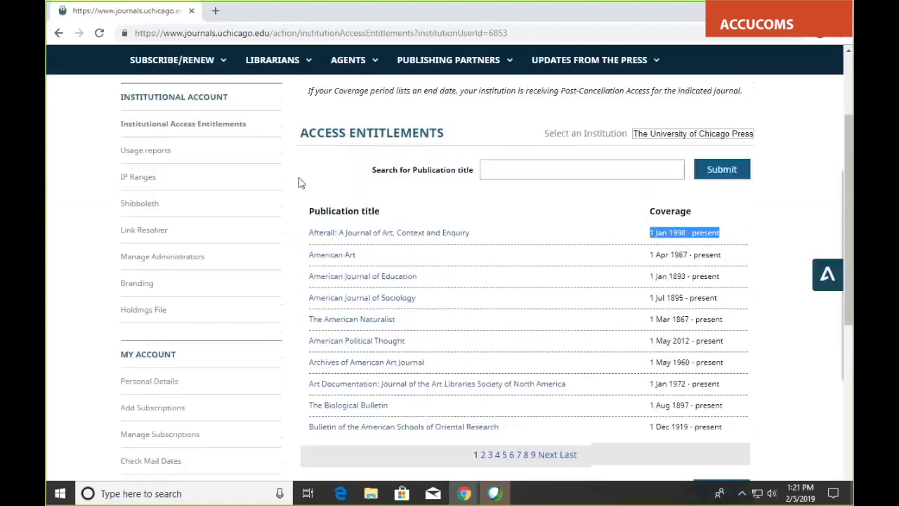
On the institution's Usage reports page, set the delivery year to 2018 and select Journal Report 1
{"action": "left_click", "coordinate": [167, 154]}
{"action": "scroll", "coordinate": [393, 249], "scroll_direction": "down", "scroll_amount": 4}
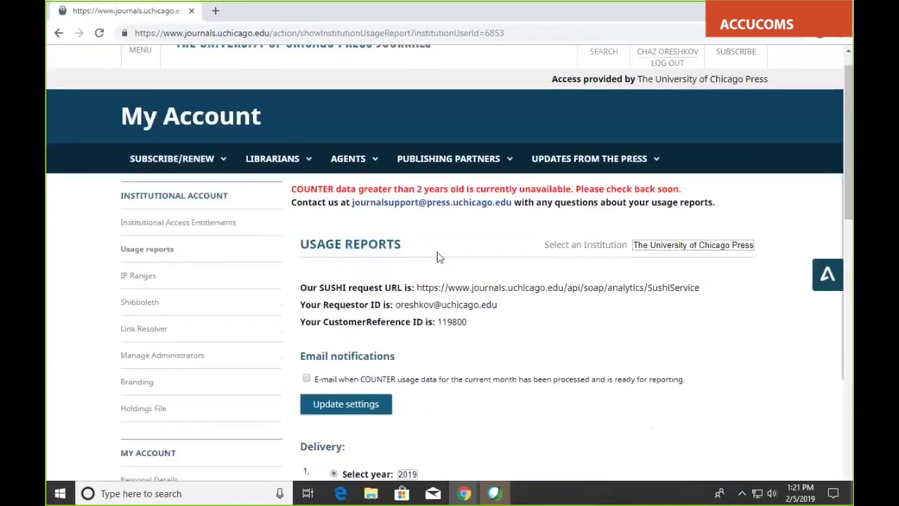
{"action": "left_click", "coordinate": [408, 249]}
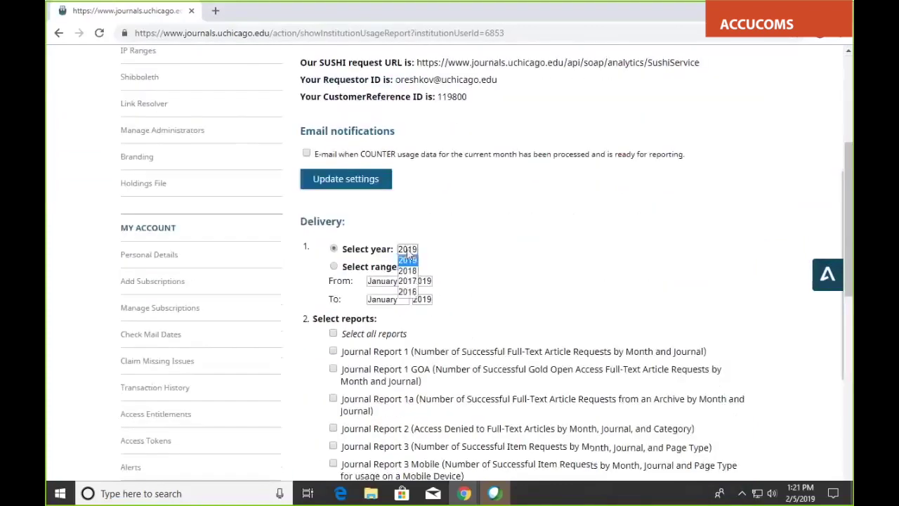
{"action": "left_click", "coordinate": [408, 270]}
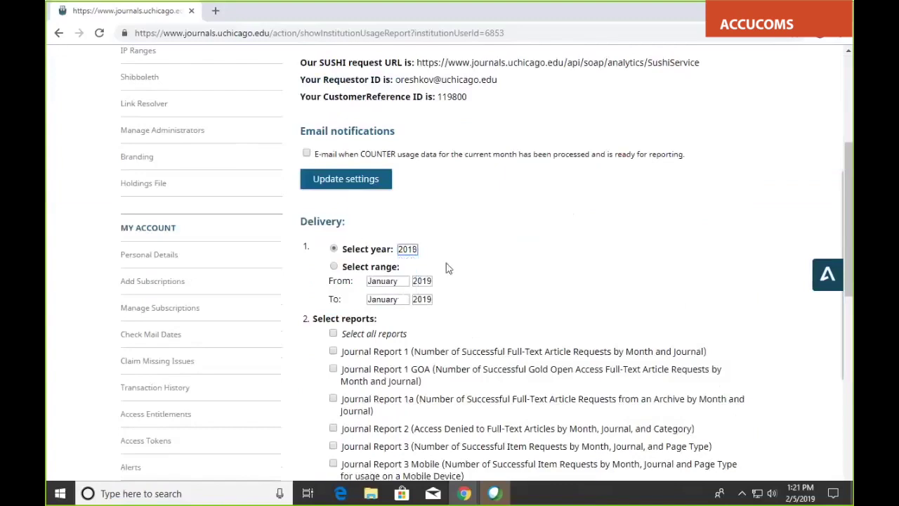
{"action": "scroll", "coordinate": [421, 266], "scroll_direction": "down", "scroll_amount": 3}
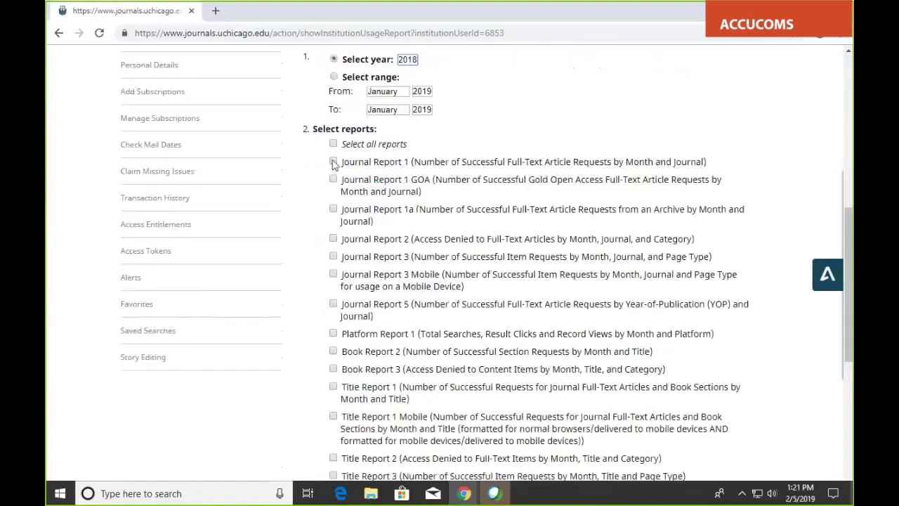
{"action": "left_click", "coordinate": [333, 162]}
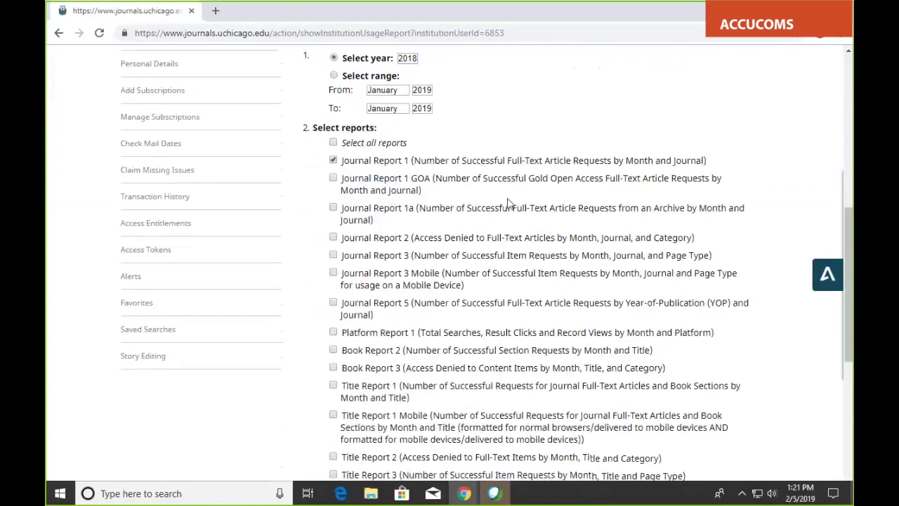
Include the XML format in the usage report request, submit it and check the submission status
{"action": "scroll", "coordinate": [508, 203], "scroll_direction": "down", "scroll_amount": 5}
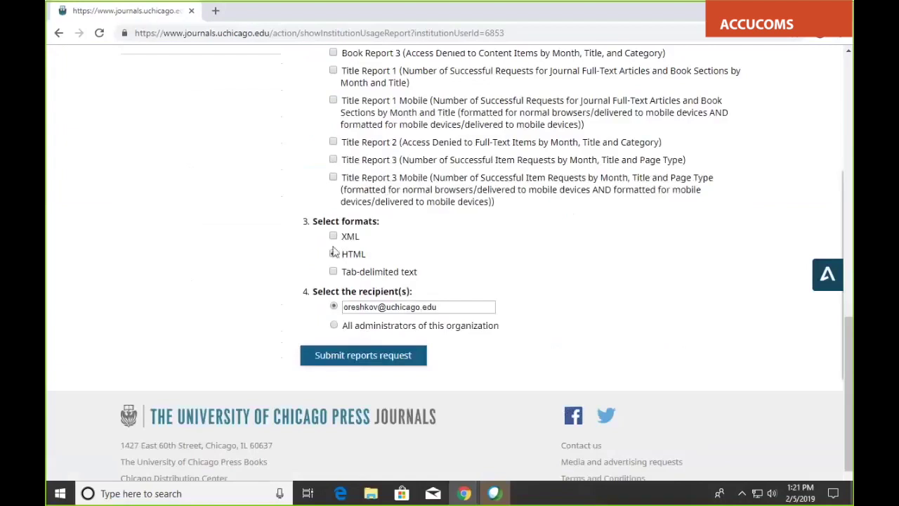
{"action": "left_click", "coordinate": [333, 236]}
{"action": "left_click", "coordinate": [368, 357]}
{"action": "scroll", "coordinate": [370, 288], "scroll_direction": "down", "scroll_amount": 7}
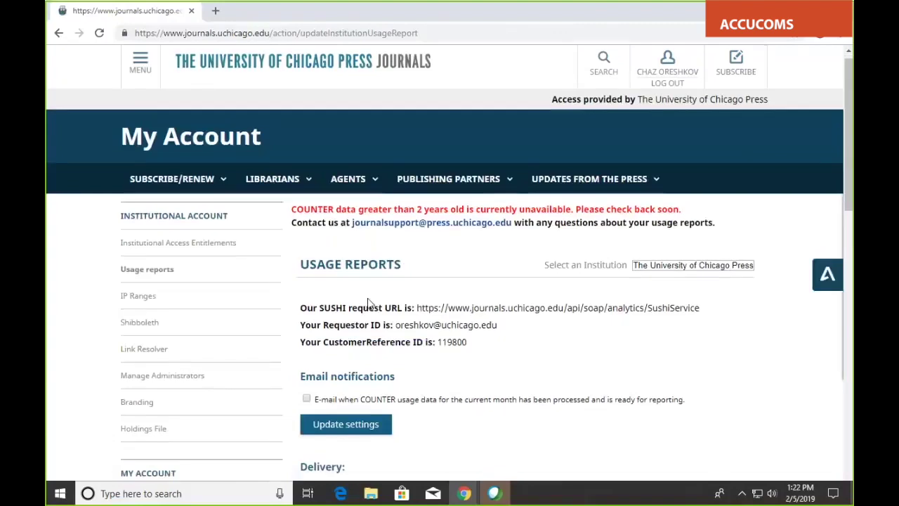
{"action": "scroll", "coordinate": [367, 302], "scroll_direction": "down", "scroll_amount": 3}
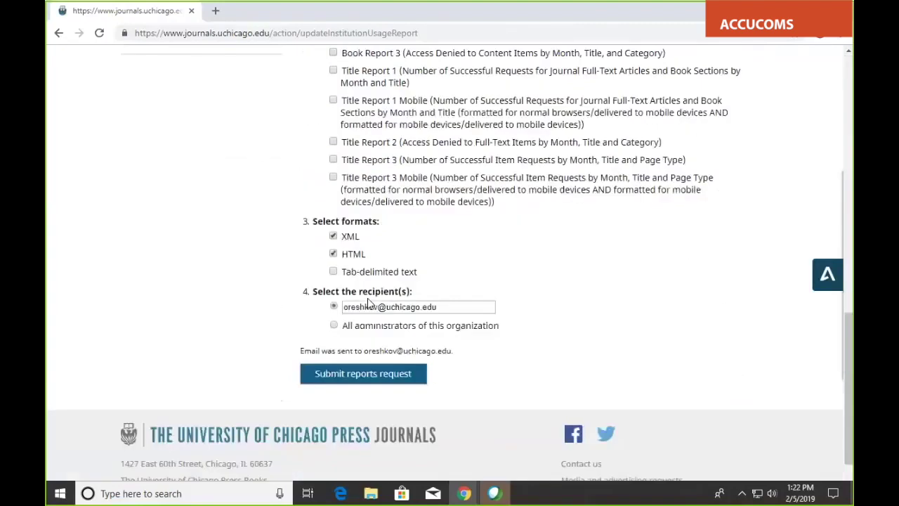
Open the IP Ranges page and examine the fields for adding new ranges and updating or deleting existing ones
{"action": "scroll", "coordinate": [395, 234], "scroll_direction": "up", "scroll_amount": 6}
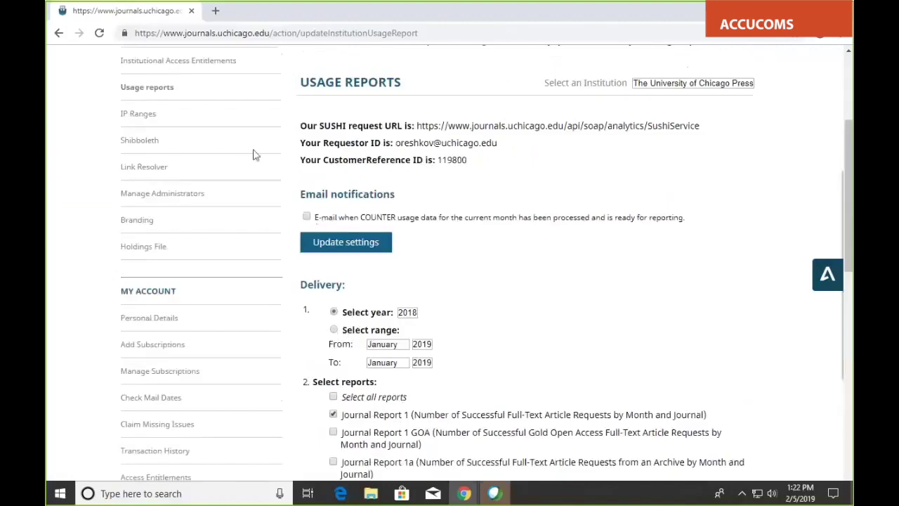
{"action": "left_click", "coordinate": [146, 116]}
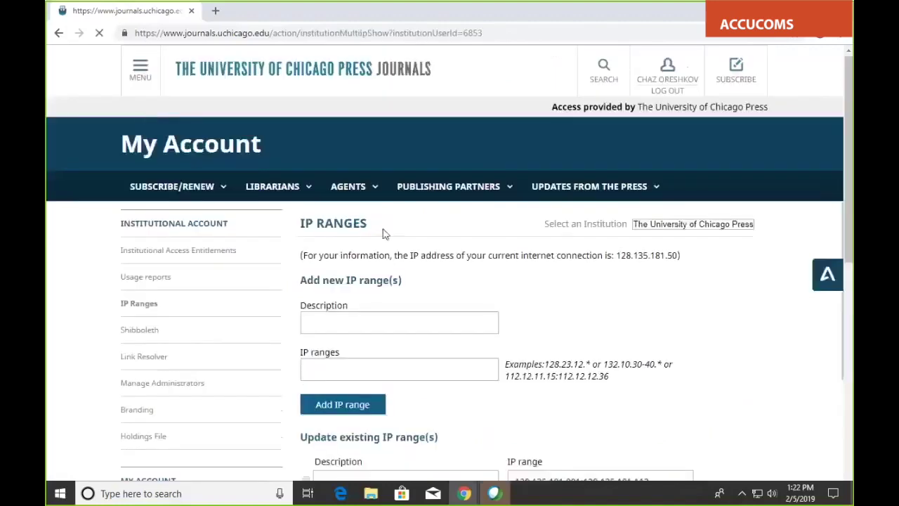
{"action": "scroll", "coordinate": [622, 298], "scroll_direction": "down", "scroll_amount": 1}
{"action": "scroll", "coordinate": [622, 298], "scroll_direction": "down", "scroll_amount": 2}
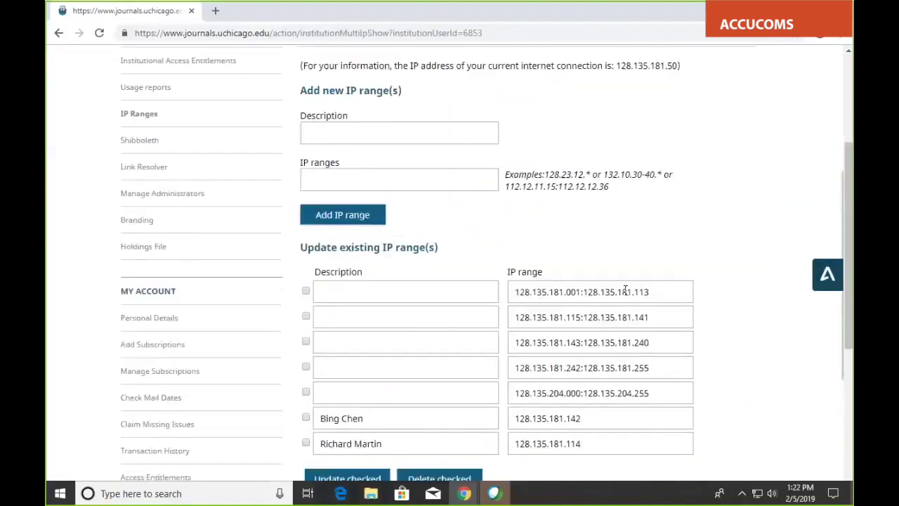
{"action": "scroll", "coordinate": [628, 232], "scroll_direction": "up", "scroll_amount": 1}
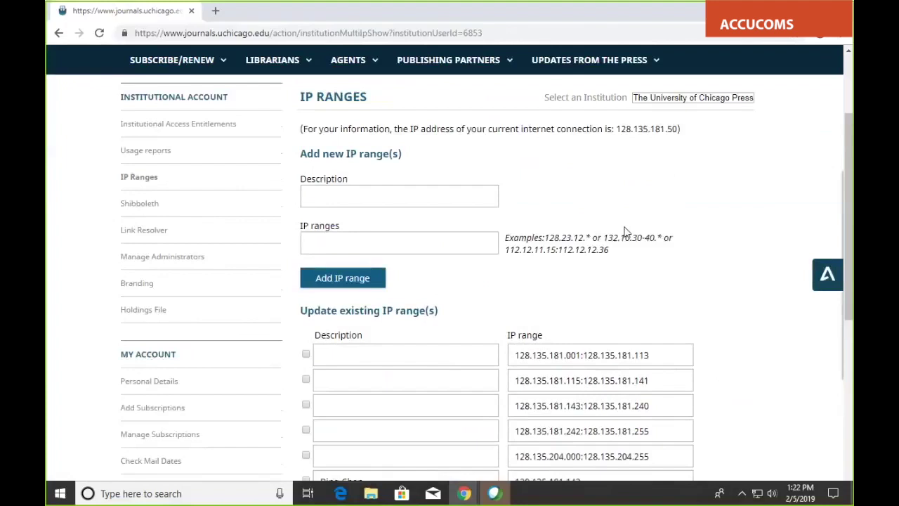
{"action": "scroll", "coordinate": [625, 232], "scroll_direction": "down", "scroll_amount": 2}
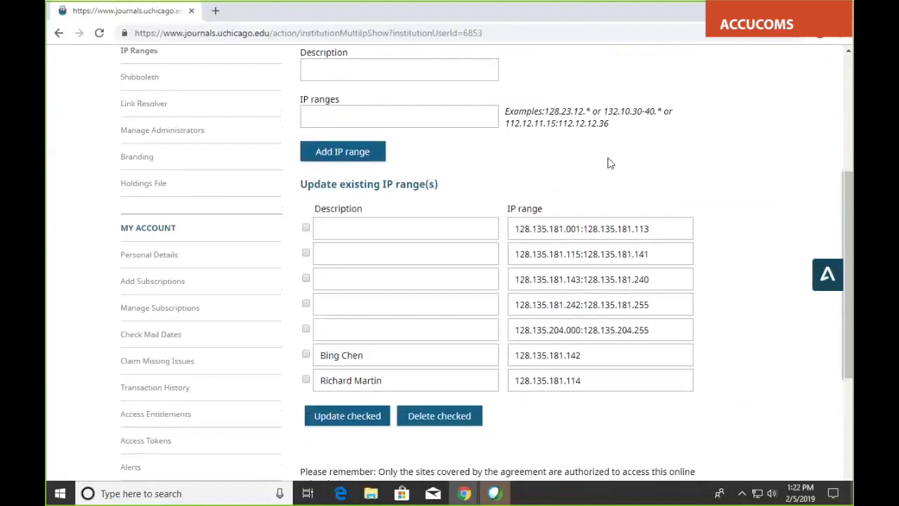
{"action": "scroll", "coordinate": [638, 245], "scroll_direction": "up", "scroll_amount": 1}
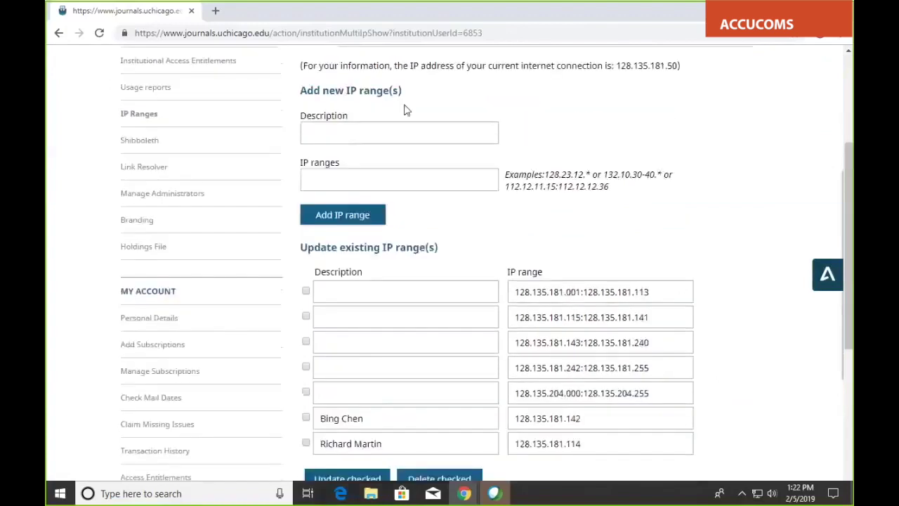
{"action": "scroll", "coordinate": [373, 169], "scroll_direction": "up", "scroll_amount": 1}
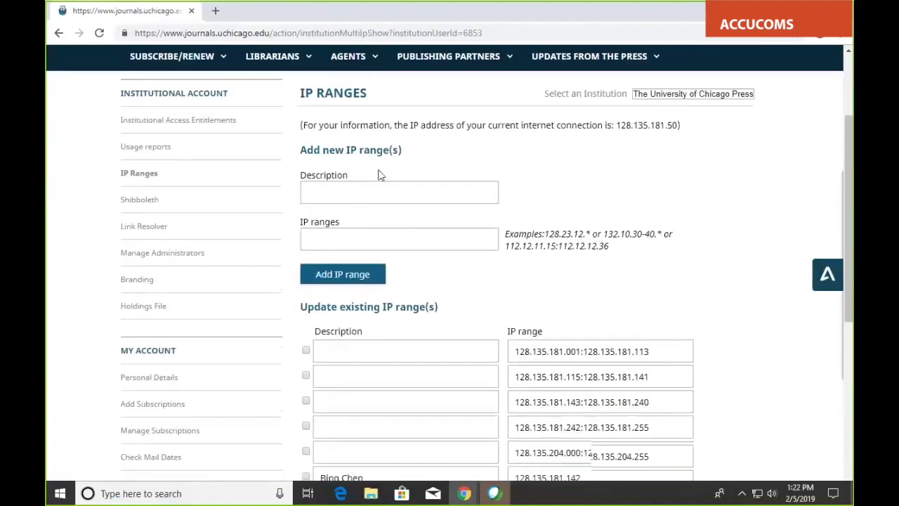
{"action": "scroll", "coordinate": [377, 172], "scroll_direction": "down", "scroll_amount": 3}
{"action": "scroll", "coordinate": [186, 123], "scroll_direction": "up", "scroll_amount": 2}
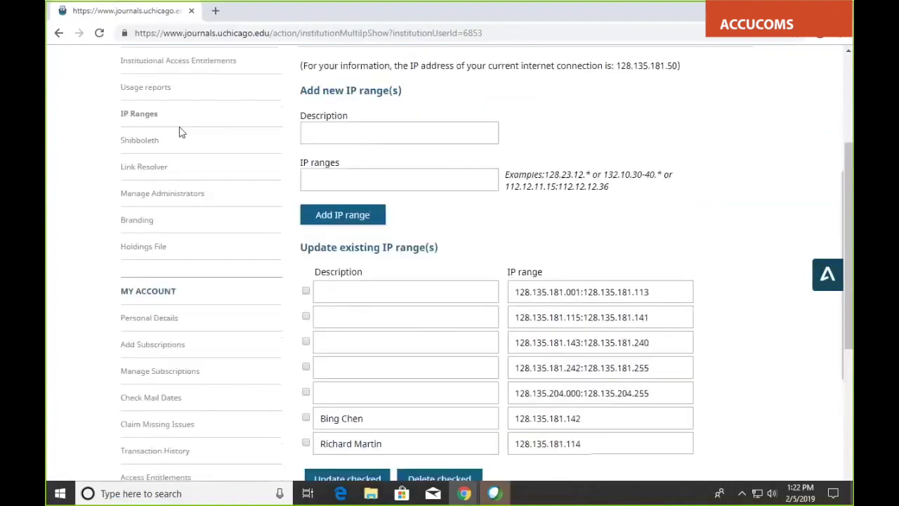
View the institution's Shibboleth settings page and its Link Resolver settings page
{"action": "left_click", "coordinate": [140, 142]}
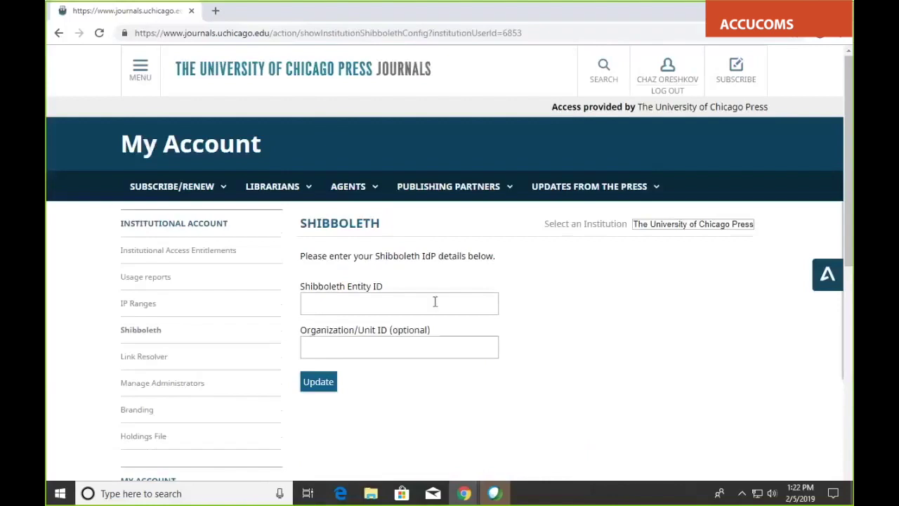
{"action": "scroll", "coordinate": [435, 302], "scroll_direction": "down", "scroll_amount": 1}
{"action": "left_click", "coordinate": [137, 299]}
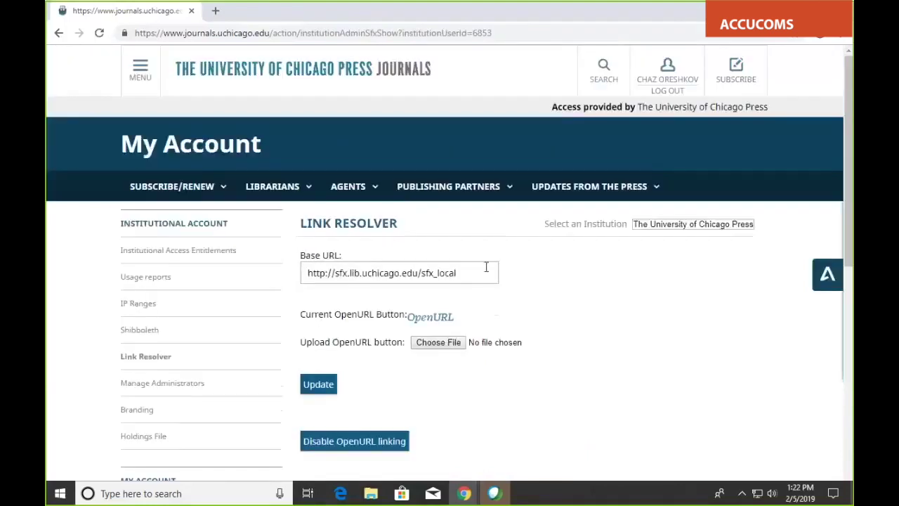
{"action": "scroll", "coordinate": [485, 264], "scroll_direction": "down", "scroll_amount": 1}
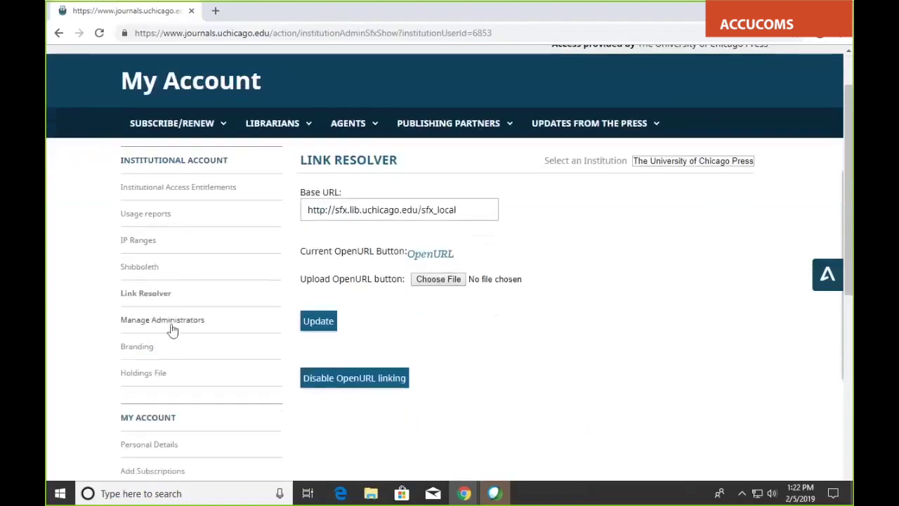
Open the Manage Administrators page and activate the email field for adding an administrator
{"action": "left_click", "coordinate": [172, 328]}
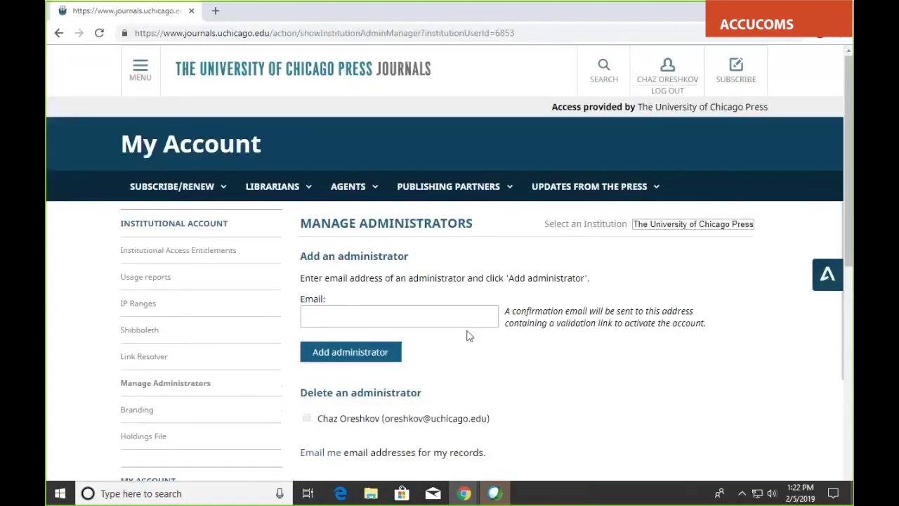
{"action": "scroll", "coordinate": [469, 336], "scroll_direction": "down", "scroll_amount": 1}
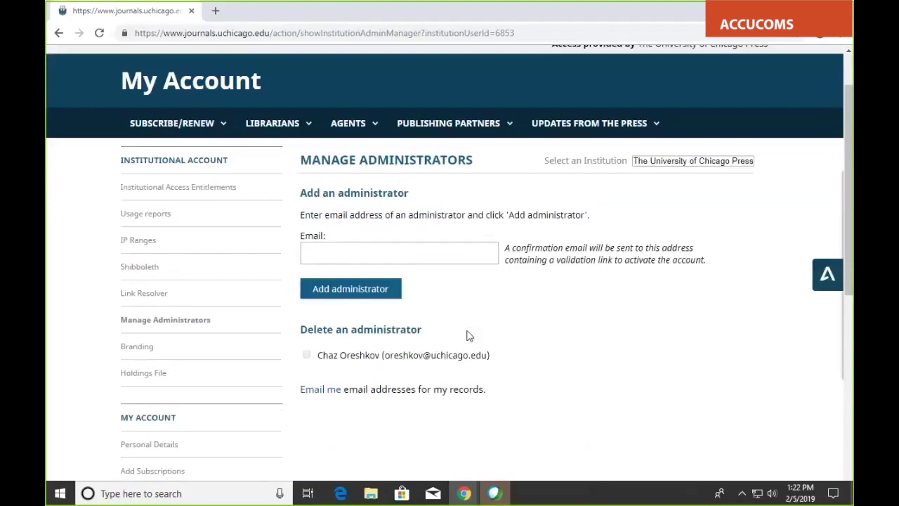
{"action": "left_click", "coordinate": [437, 252]}
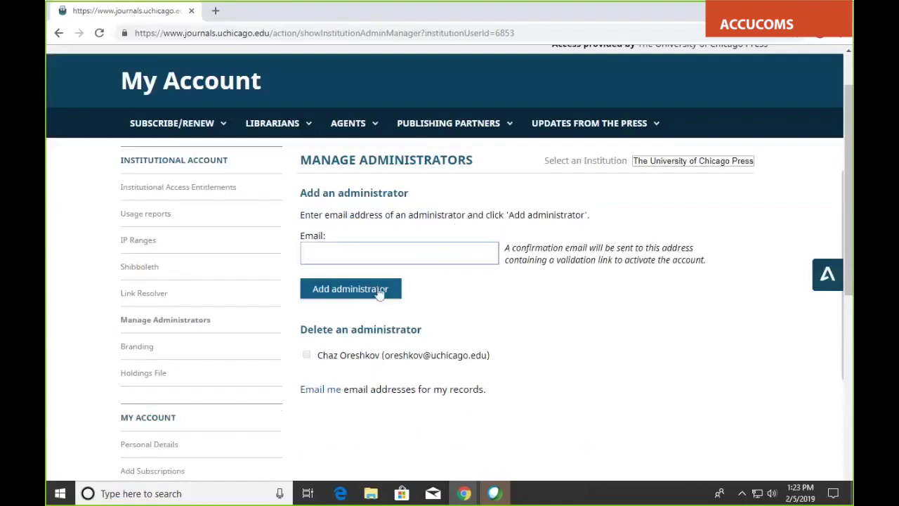
Open the Branding page and compare the "Access provided by" banner with the editable banner text field
{"action": "left_click", "coordinate": [141, 347]}
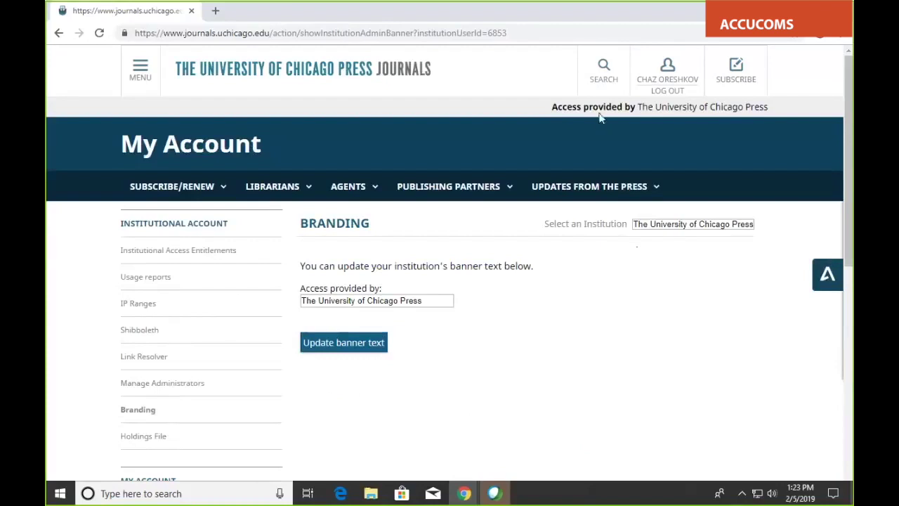
{"action": "left_click_drag", "start_coordinate": [553, 107], "coordinate": [766, 108]}
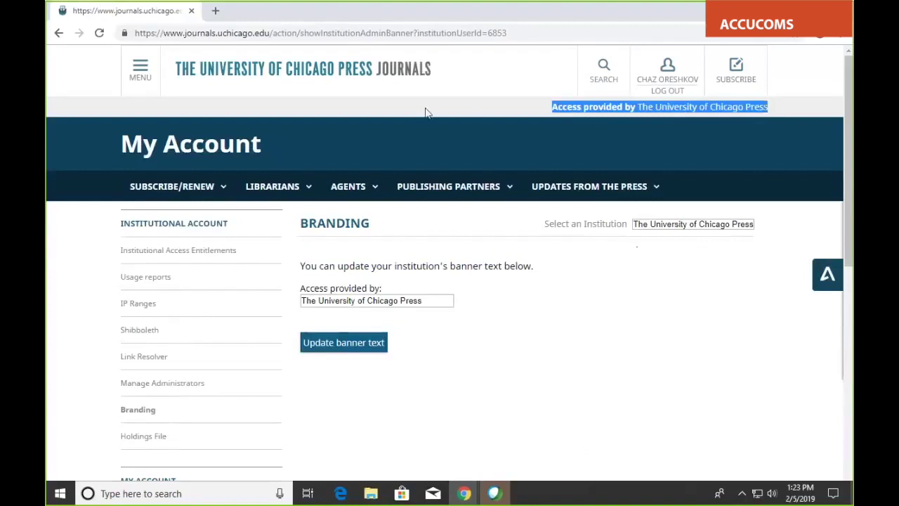
{"action": "left_click", "coordinate": [309, 287]}
{"action": "left_click", "coordinate": [319, 300]}
{"action": "left_click", "coordinate": [422, 301]}
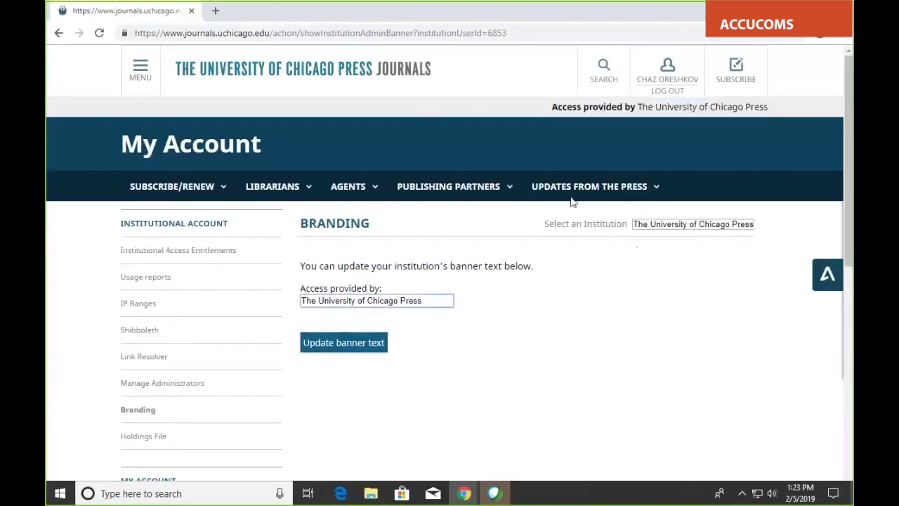
{"action": "left_click_drag", "start_coordinate": [553, 107], "coordinate": [636, 107]}
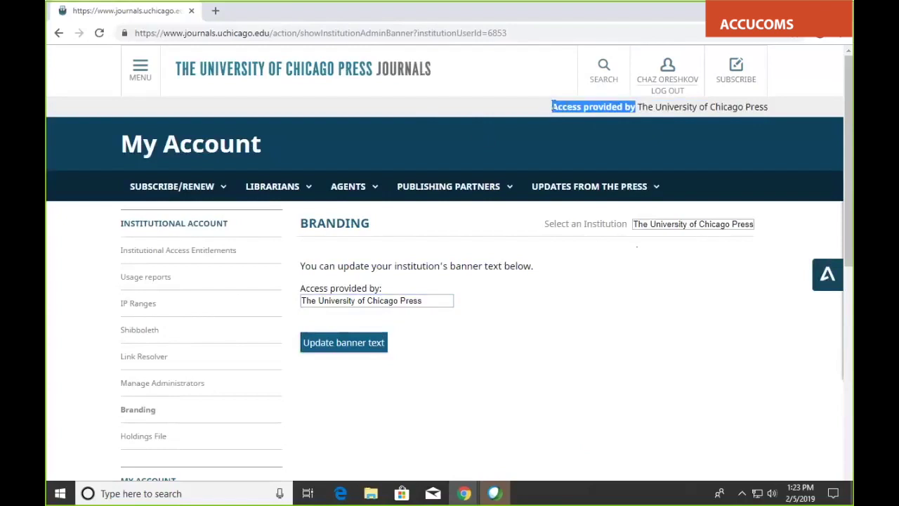
{"action": "left_click", "coordinate": [440, 265]}
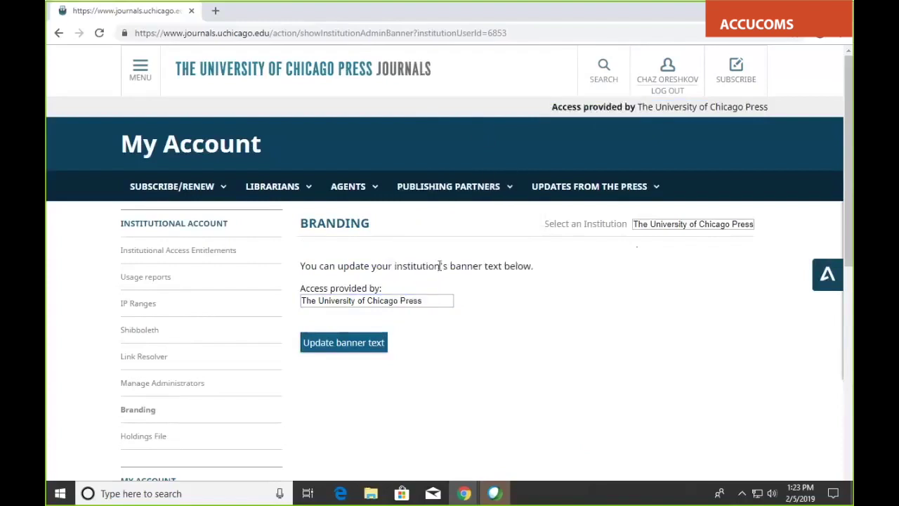
{"action": "scroll", "coordinate": [454, 271], "scroll_direction": "down", "scroll_amount": 1}
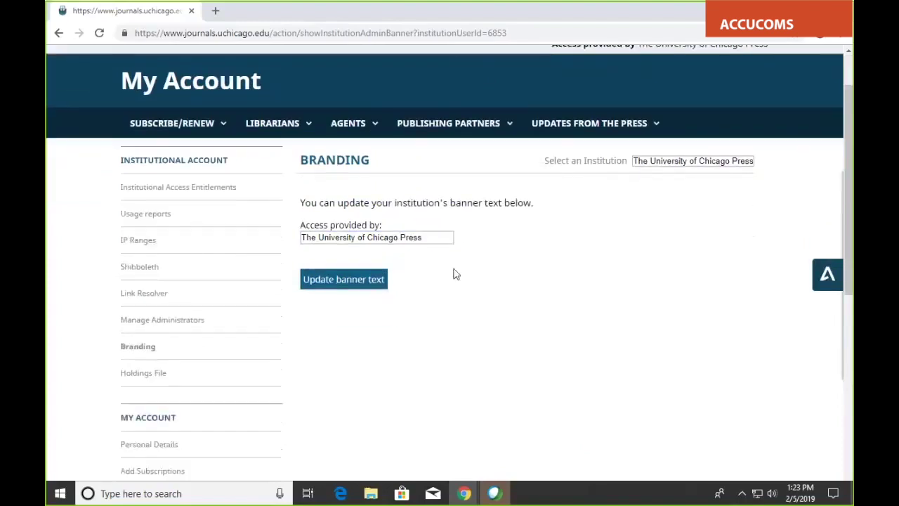
{"action": "scroll", "coordinate": [436, 261], "scroll_direction": "down", "scroll_amount": 1}
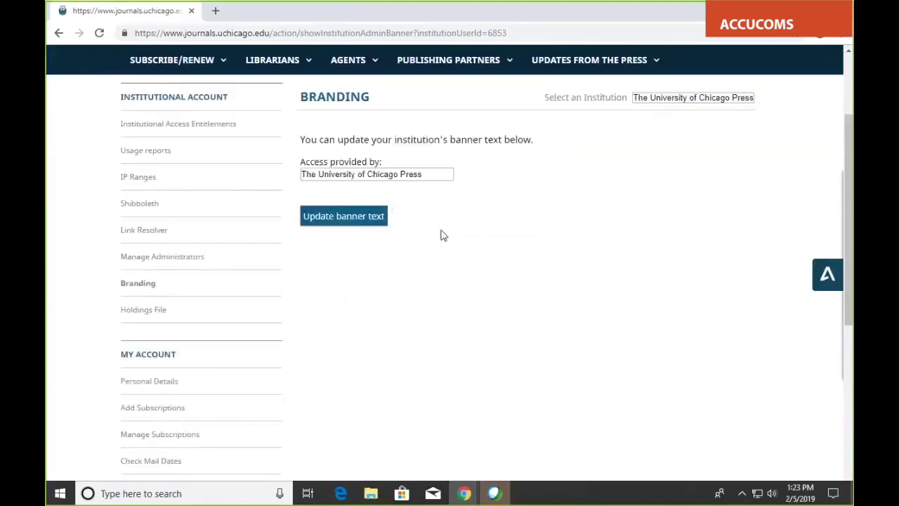
Open the Holdings File page and examine the KBART holdings download options, highlighting the "KBART holdings" wording
{"action": "left_click", "coordinate": [138, 310]}
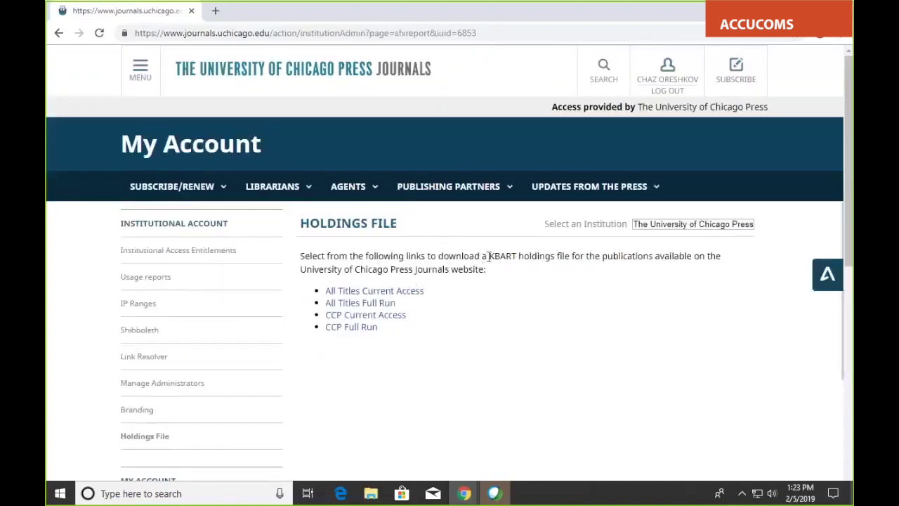
{"action": "left_click_drag", "start_coordinate": [489, 256], "coordinate": [553, 257]}
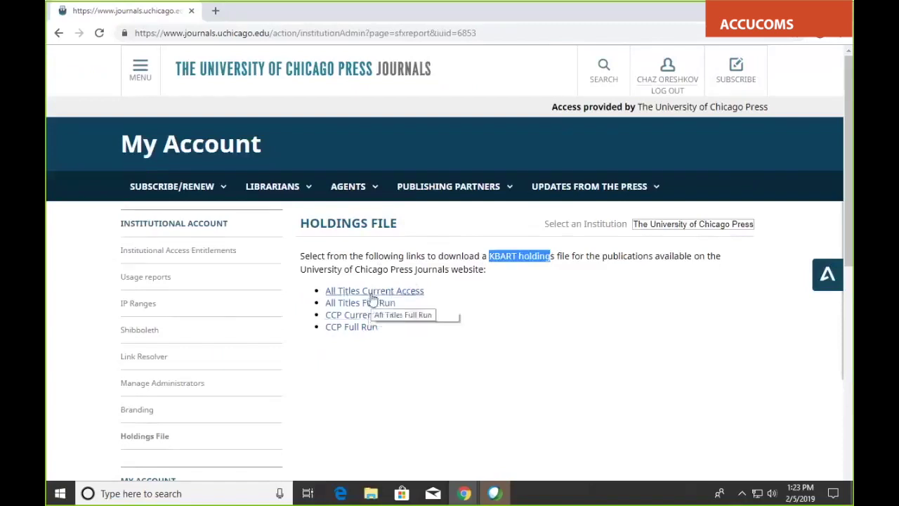
{"action": "left_click", "coordinate": [554, 256]}
{"action": "left_click_drag", "start_coordinate": [553, 256], "coordinate": [483, 256]}
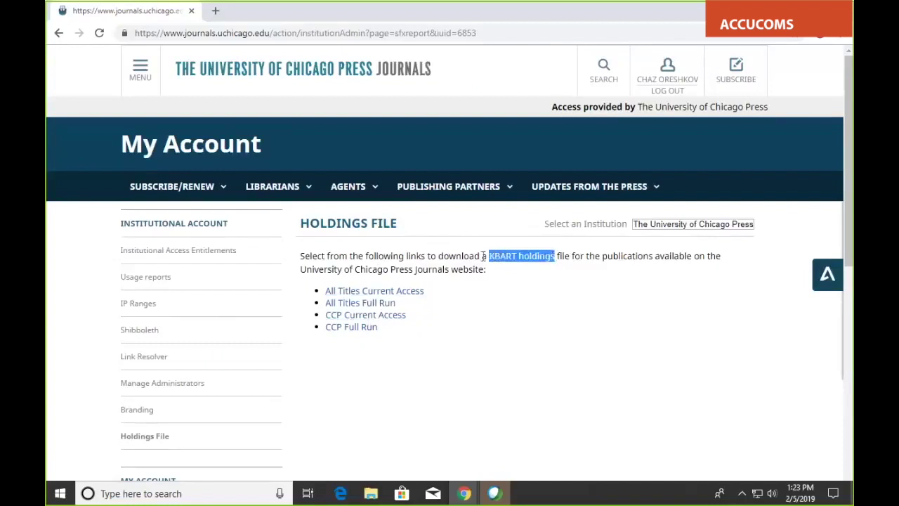
{"action": "left_click", "coordinate": [674, 231]}
{"action": "left_click", "coordinate": [576, 223]}
Return to the journals home page and open the Librarian FAQ to review its ordering and subscription questions
{"action": "mouse_move", "coordinate": [253, 214]}
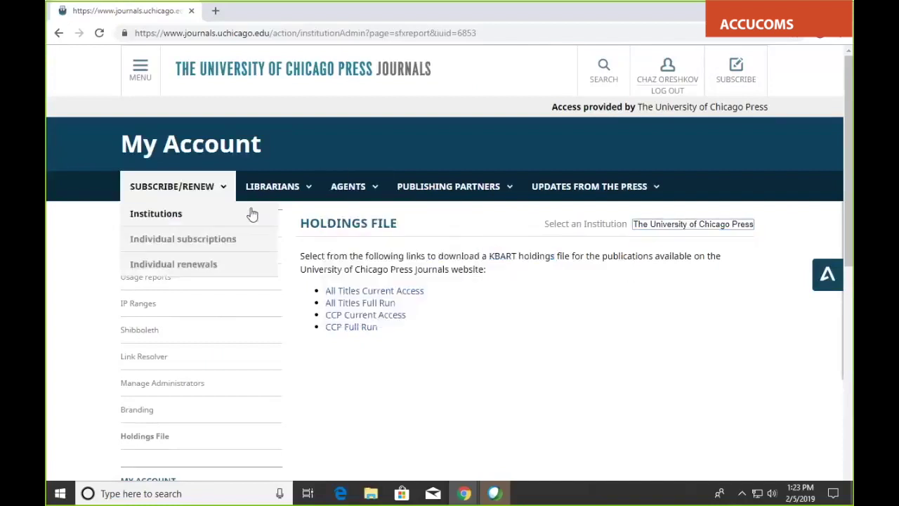
{"action": "left_click", "coordinate": [292, 83]}
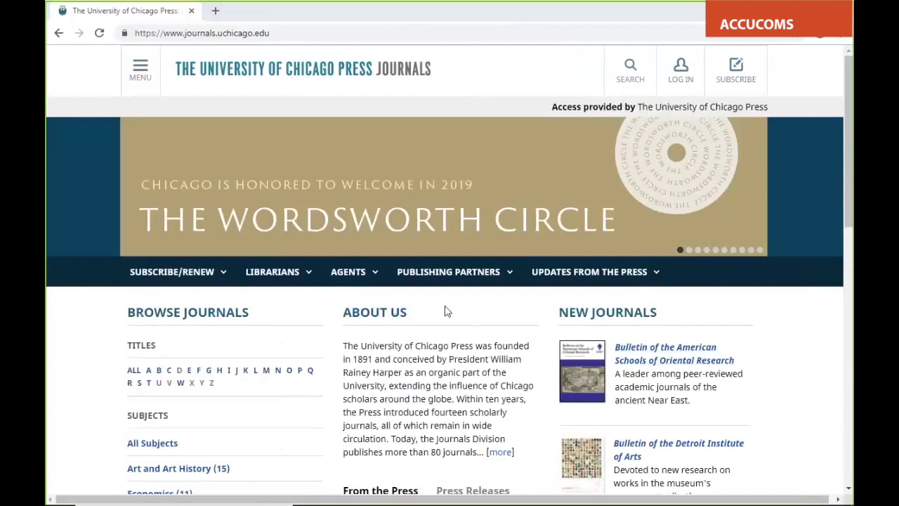
{"action": "mouse_move", "coordinate": [297, 280]}
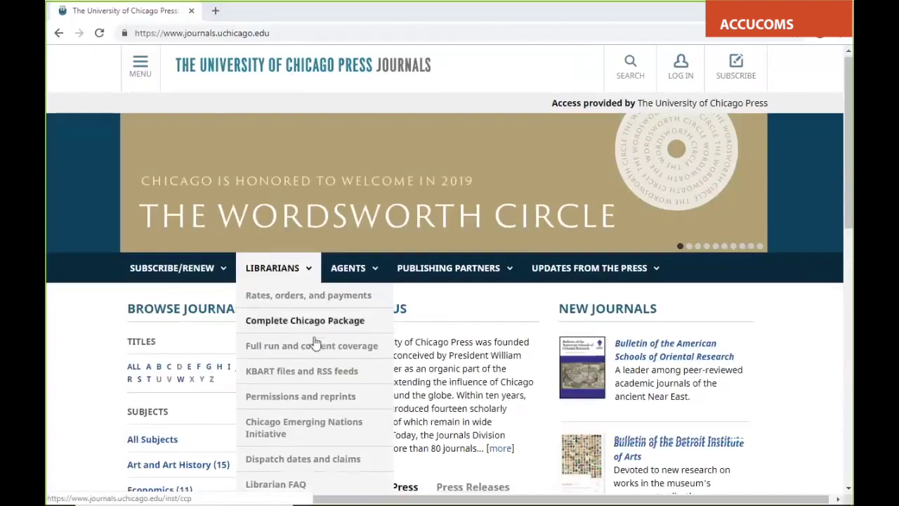
{"action": "scroll", "coordinate": [314, 342], "scroll_direction": "down", "scroll_amount": 1}
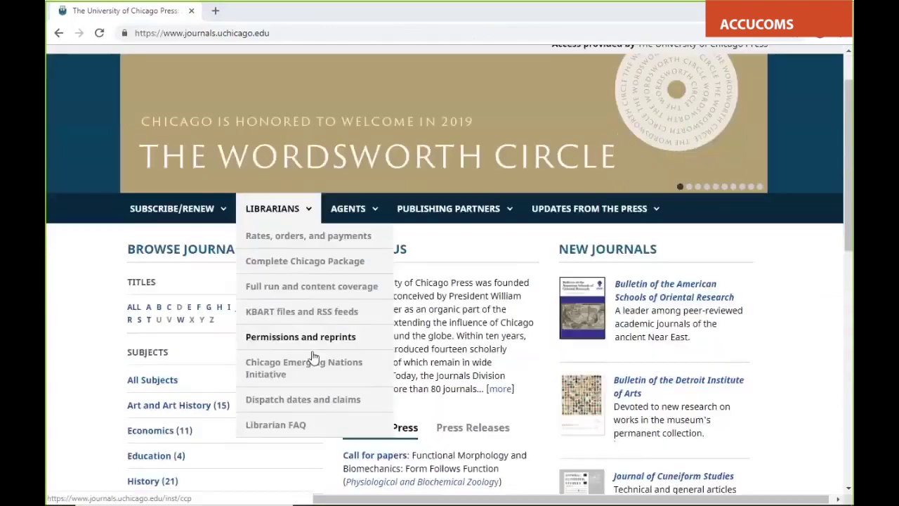
{"action": "left_click", "coordinate": [325, 425]}
{"action": "scroll", "coordinate": [349, 407], "scroll_direction": "down", "scroll_amount": 2}
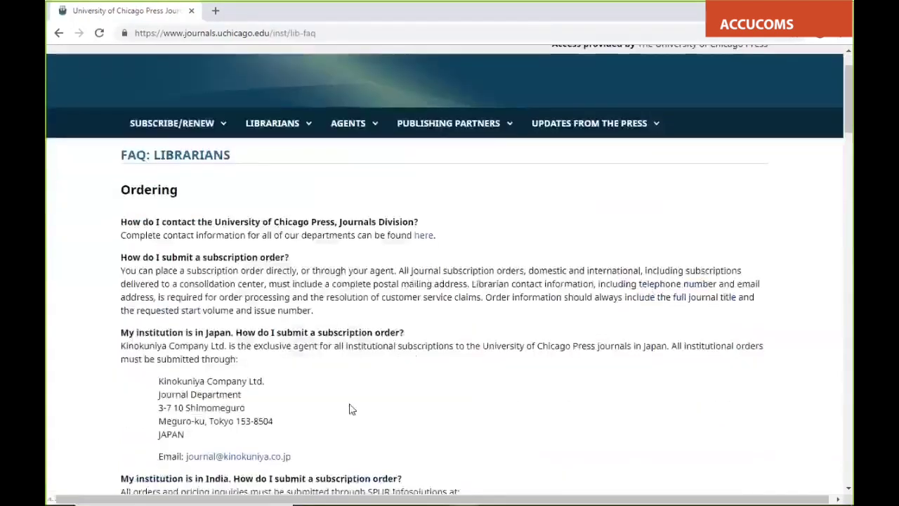
{"action": "scroll", "coordinate": [351, 404], "scroll_direction": "down", "scroll_amount": 3}
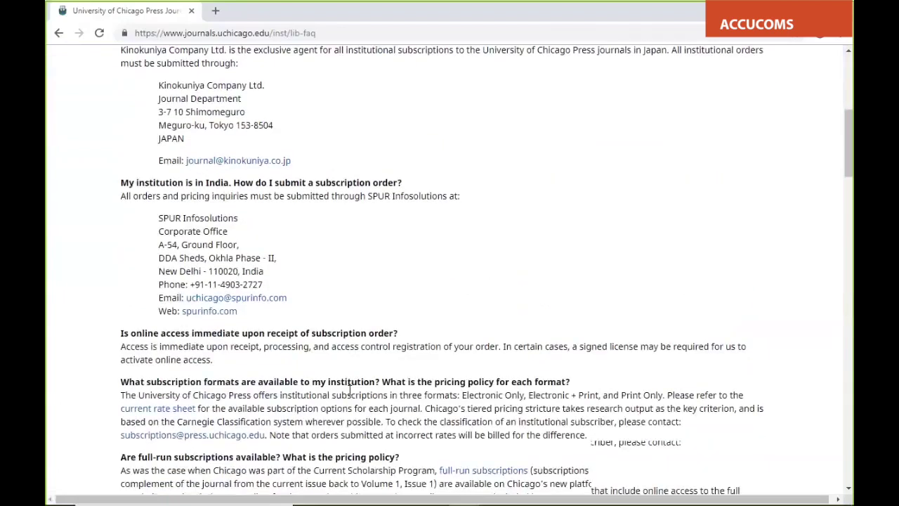
{"action": "scroll", "coordinate": [349, 390], "scroll_direction": "down", "scroll_amount": 2}
{"action": "scroll", "coordinate": [317, 295], "scroll_direction": "up", "scroll_amount": 3}
{"action": "scroll", "coordinate": [320, 295], "scroll_direction": "up", "scroll_amount": 3}
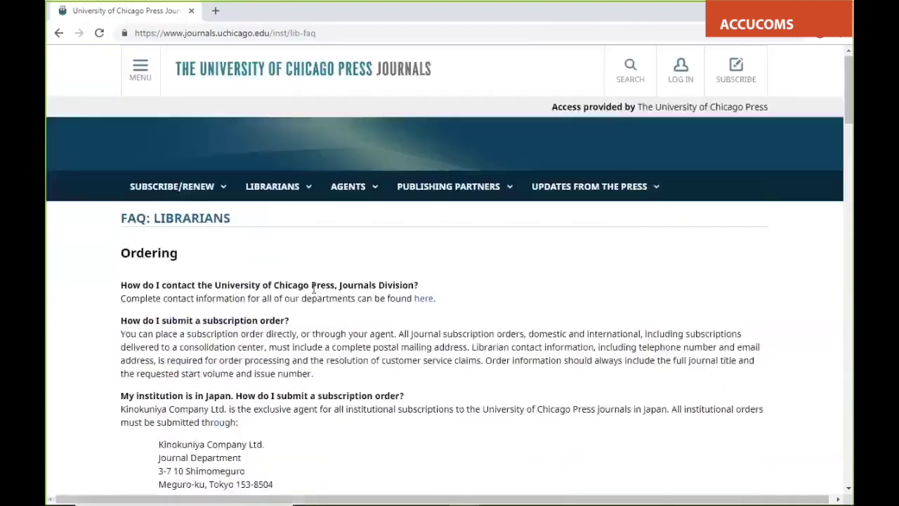
Open the librarians' rates, orders, and payments page and review the institutional rates, payment options and ordering contacts
{"action": "mouse_move", "coordinate": [296, 200]}
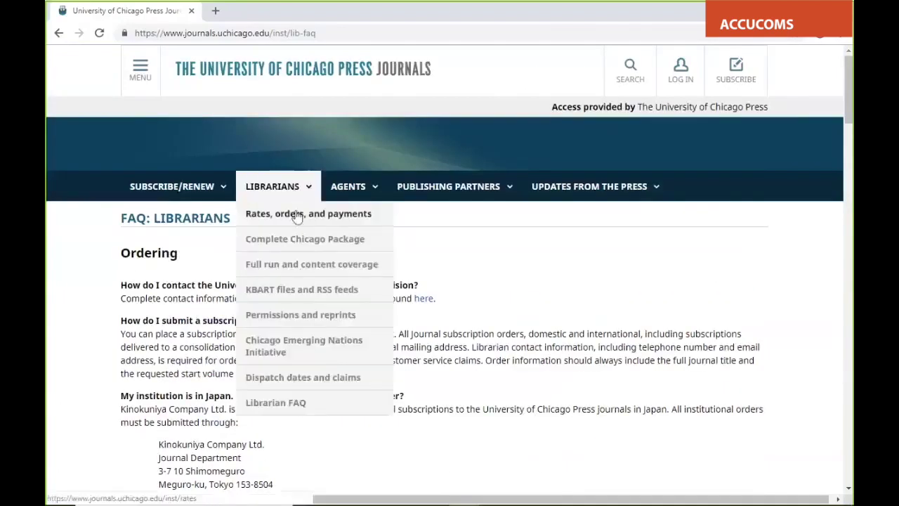
{"action": "left_click", "coordinate": [297, 215]}
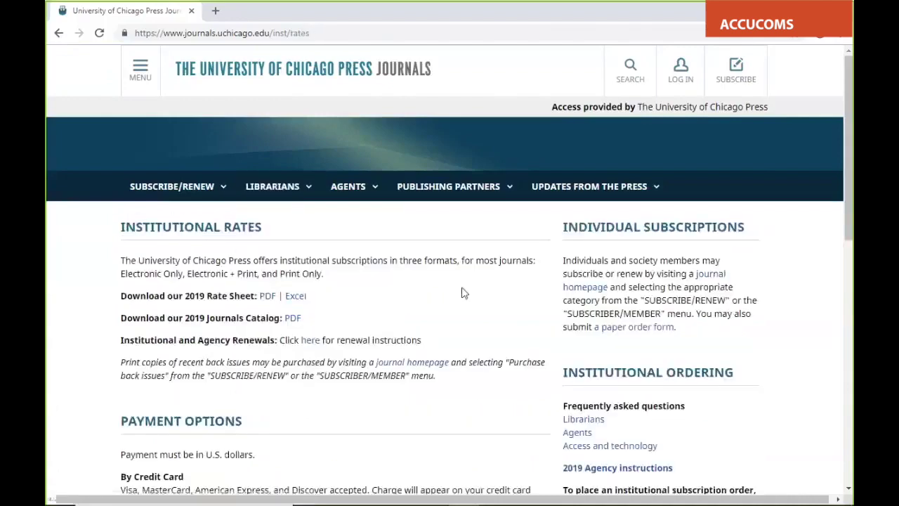
{"action": "scroll", "coordinate": [522, 325], "scroll_direction": "down", "scroll_amount": 2}
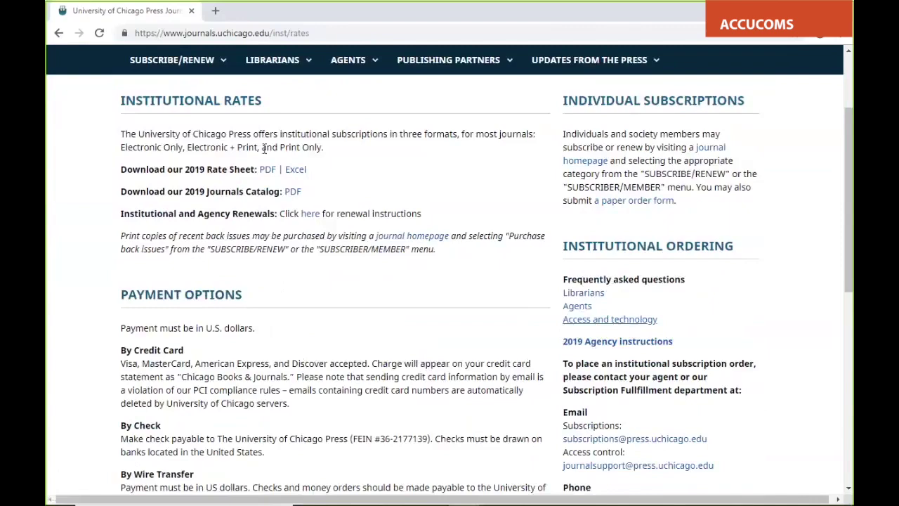
{"action": "scroll", "coordinate": [265, 149], "scroll_direction": "down", "scroll_amount": 3}
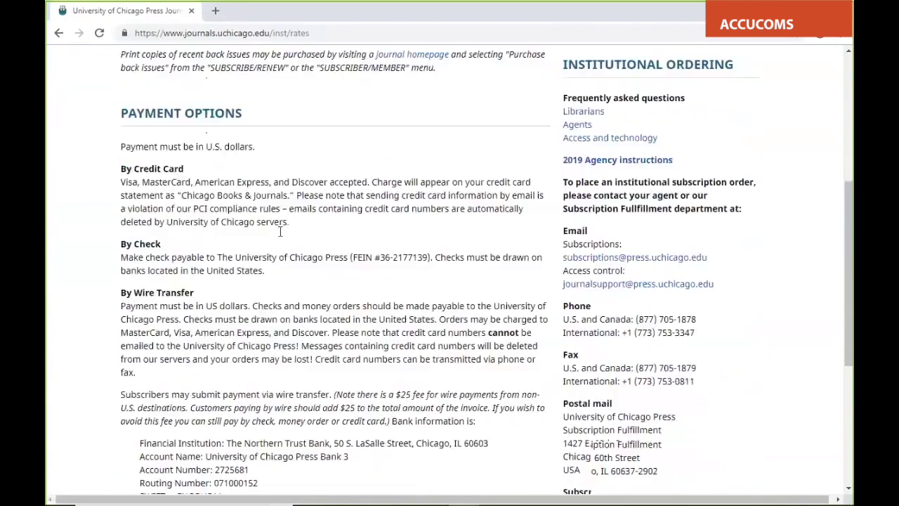
{"action": "scroll", "coordinate": [632, 274], "scroll_direction": "down", "scroll_amount": 1}
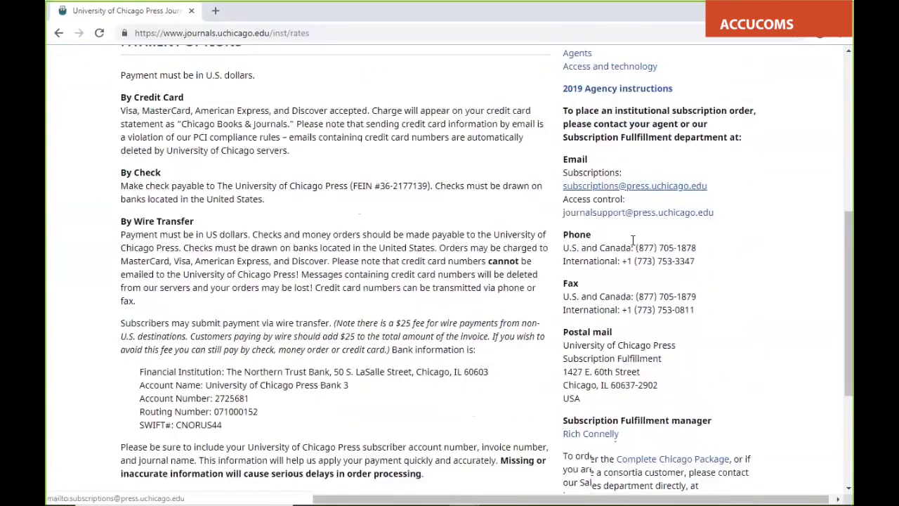
{"action": "scroll", "coordinate": [660, 299], "scroll_direction": "down", "scroll_amount": 2}
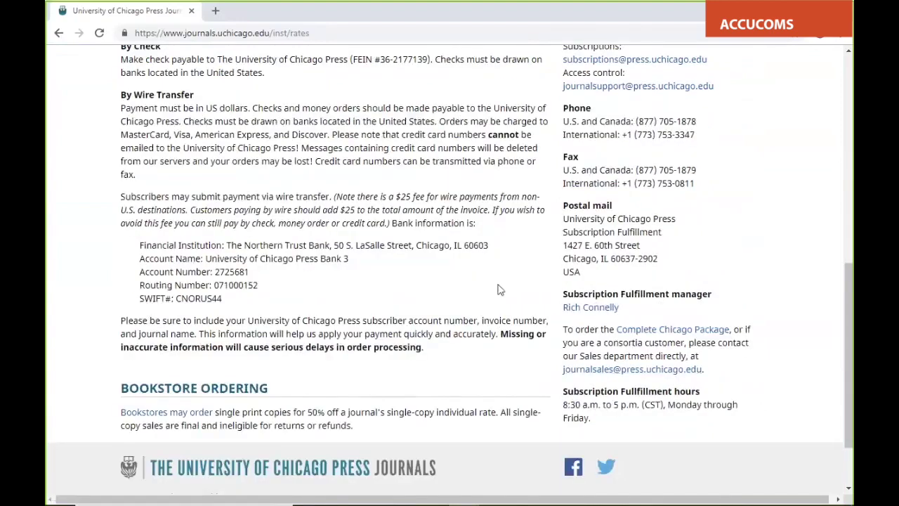
{"action": "scroll", "coordinate": [497, 289], "scroll_direction": "up", "scroll_amount": 4}
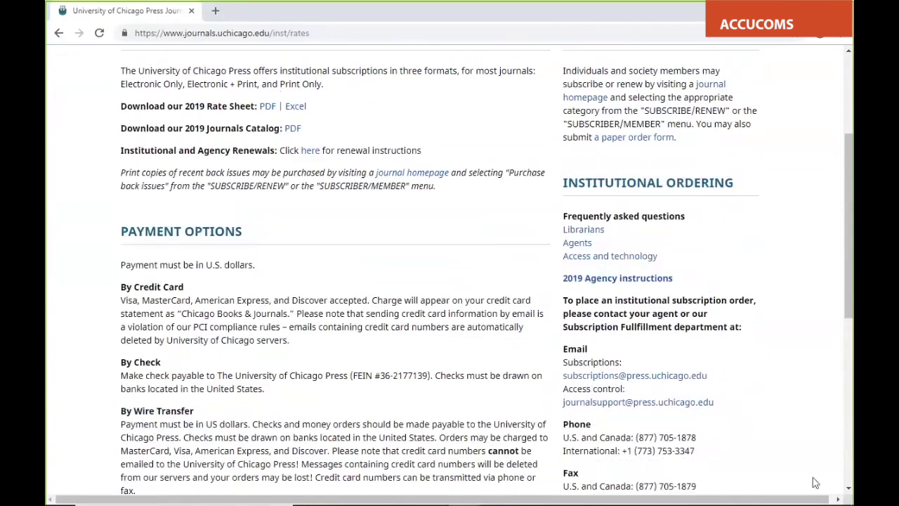